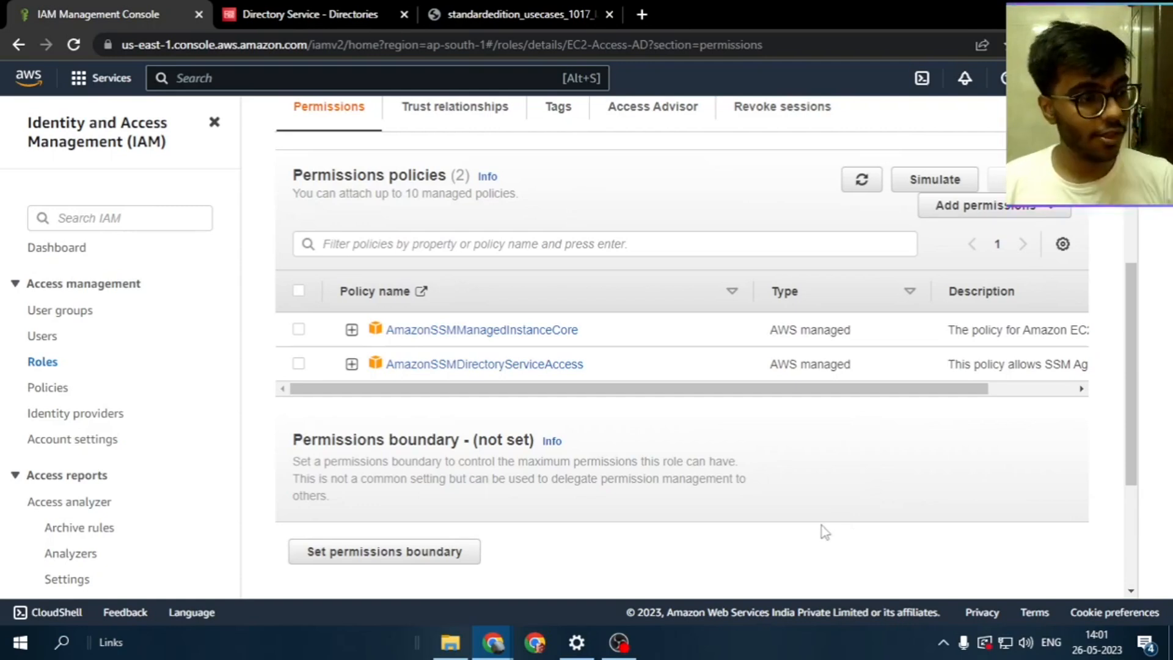
Review the EC2-Access-AD role's two SSM policies and return to the IAM Roles list
{"action": "scroll", "coordinate": [822, 525], "scroll_direction": "up", "scroll_amount": 6}
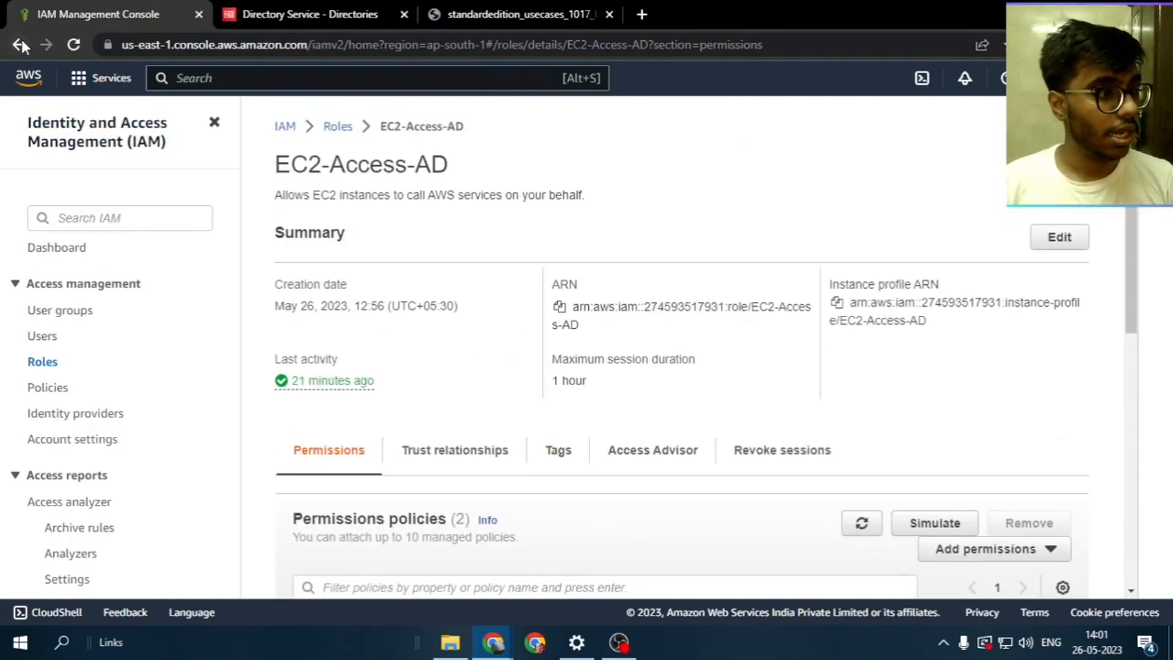
{"action": "left_click", "coordinate": [24, 44]}
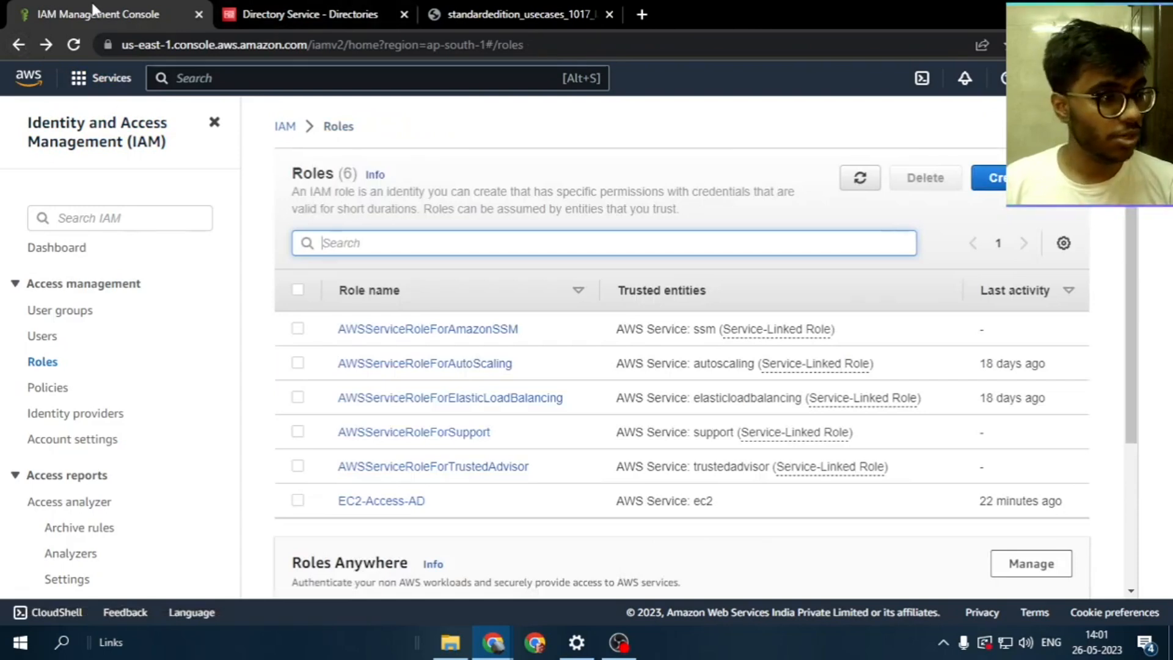
Go back to EC2 instances, then switch to the Directory Service tab and collapse its Active Directory navigation
{"action": "left_click", "coordinate": [17, 47]}
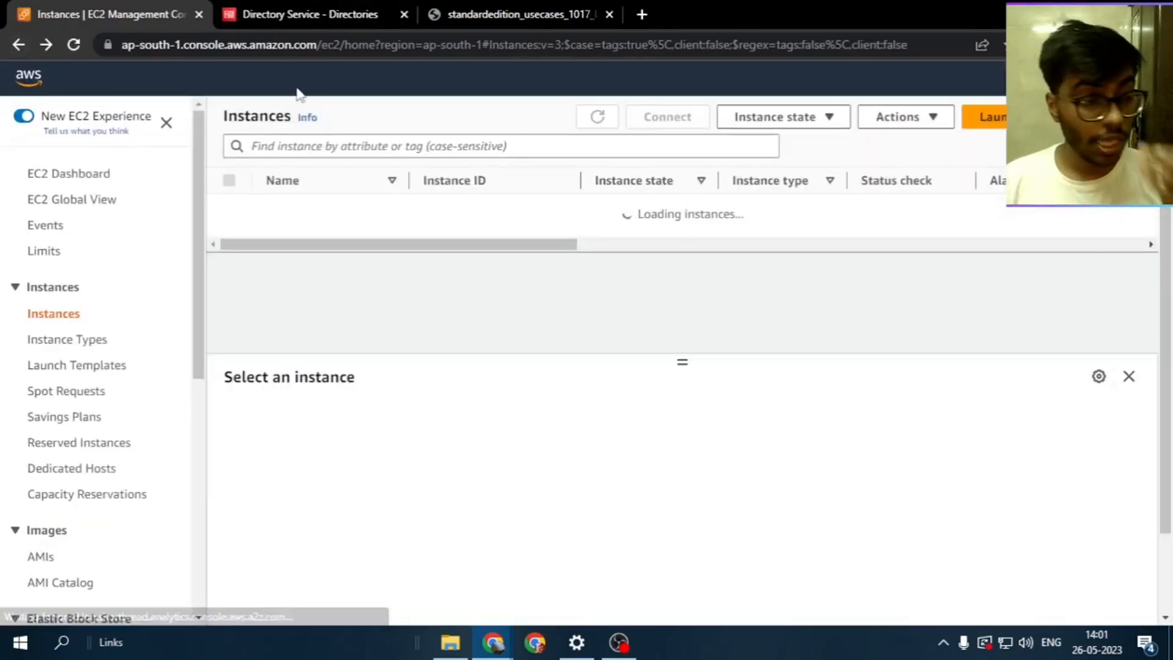
{"action": "left_click", "coordinate": [333, 12]}
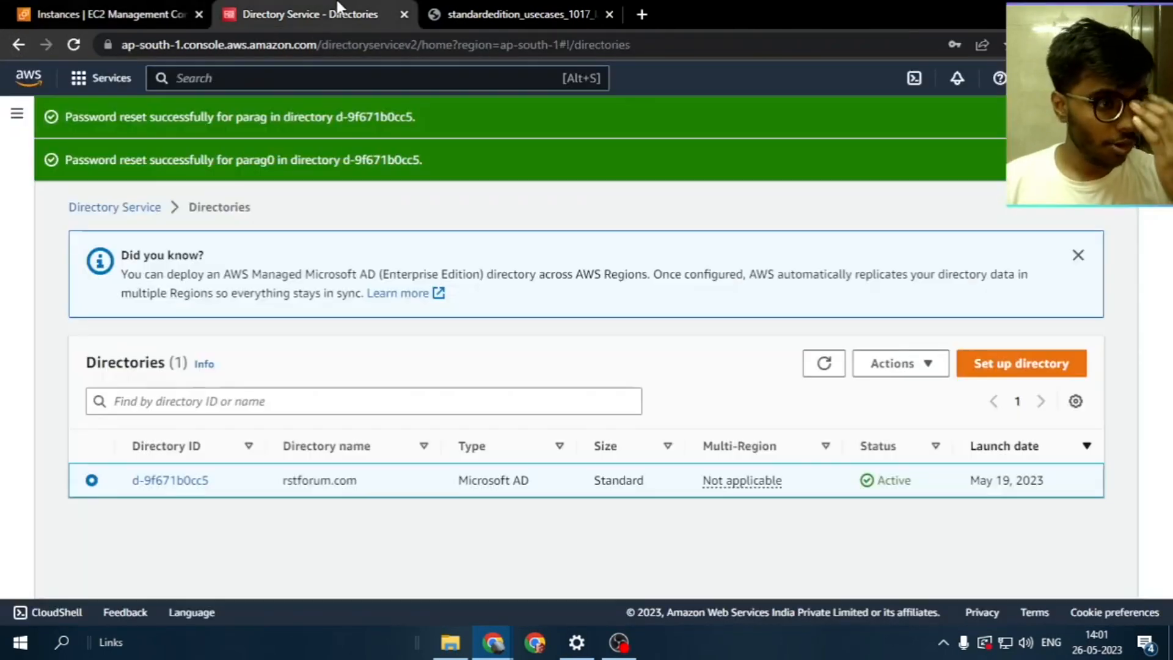
{"action": "left_click", "coordinate": [17, 117]}
{"action": "left_click", "coordinate": [86, 179]}
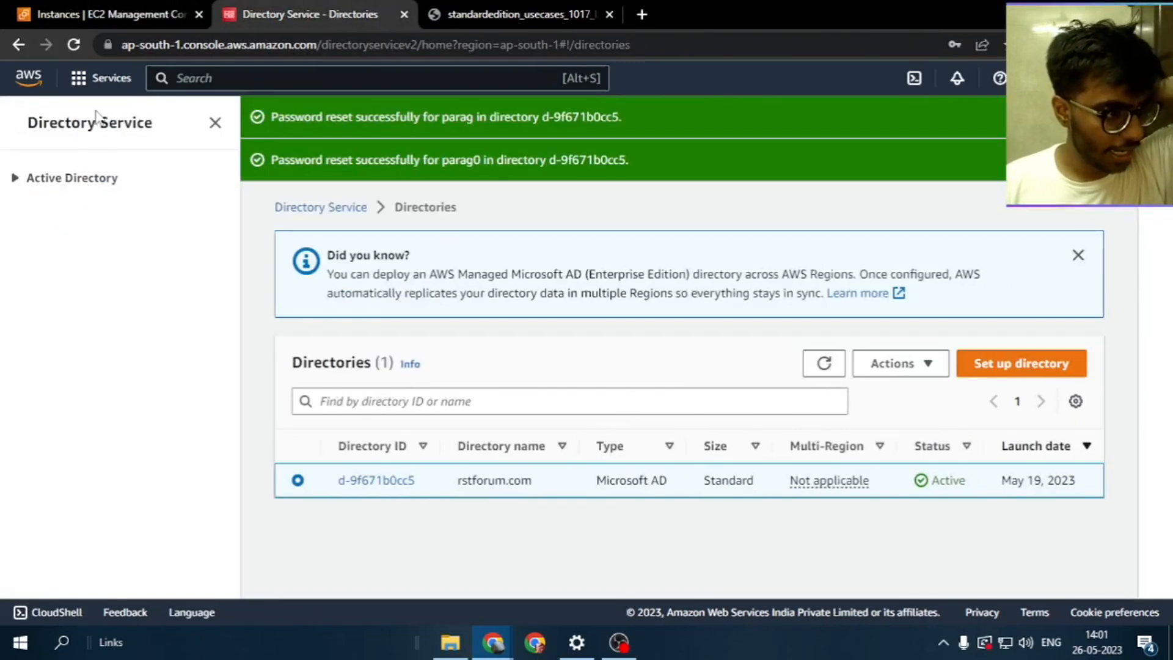
Search 'dire' to open Directory Service and start a new AWS Managed Microsoft AD directory
{"action": "left_click", "coordinate": [214, 82]}
{"action": "type", "text": "act"}
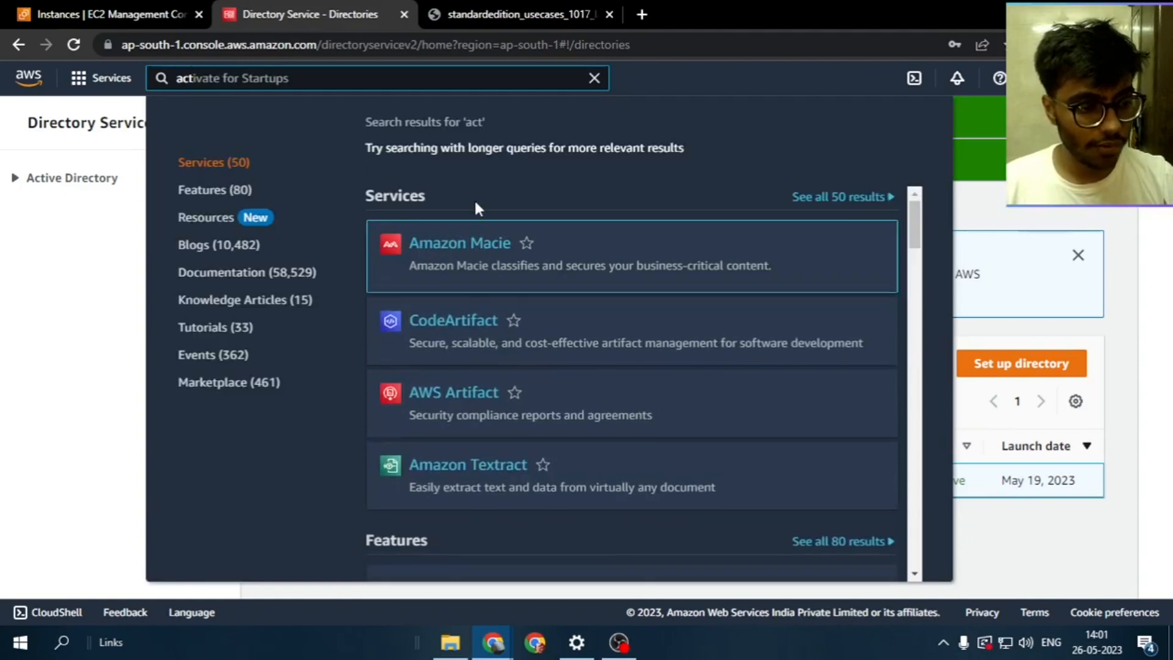
{"action": "key", "text": "ctrl+a"}
{"action": "type", "text": "dire"}
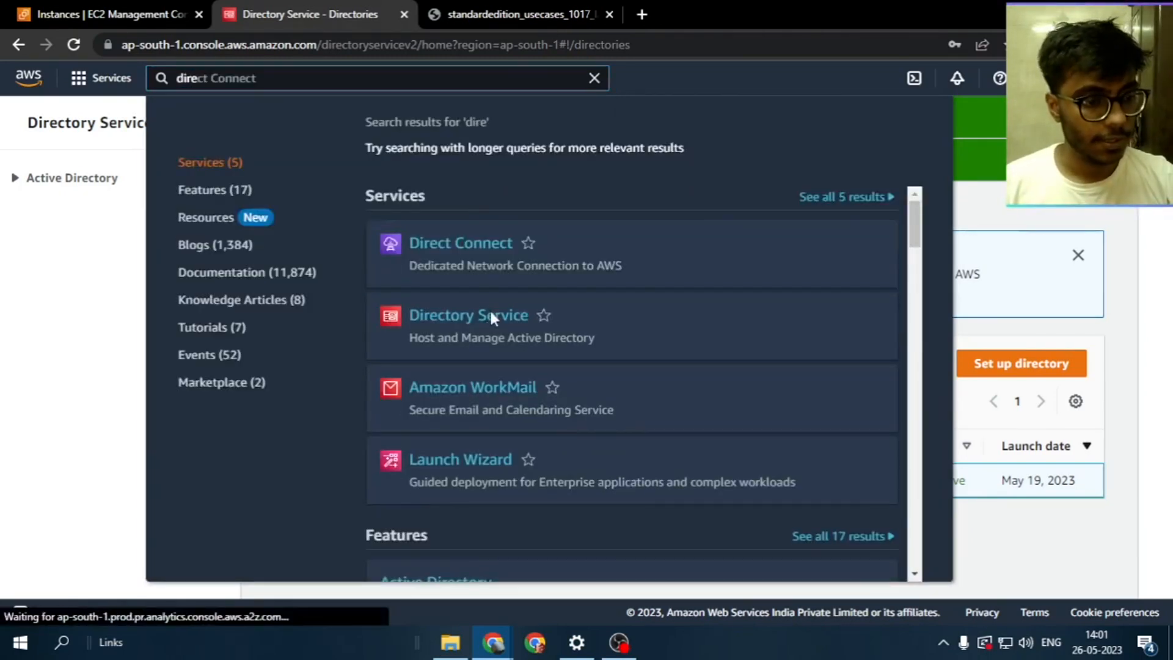
{"action": "left_click", "coordinate": [490, 310]}
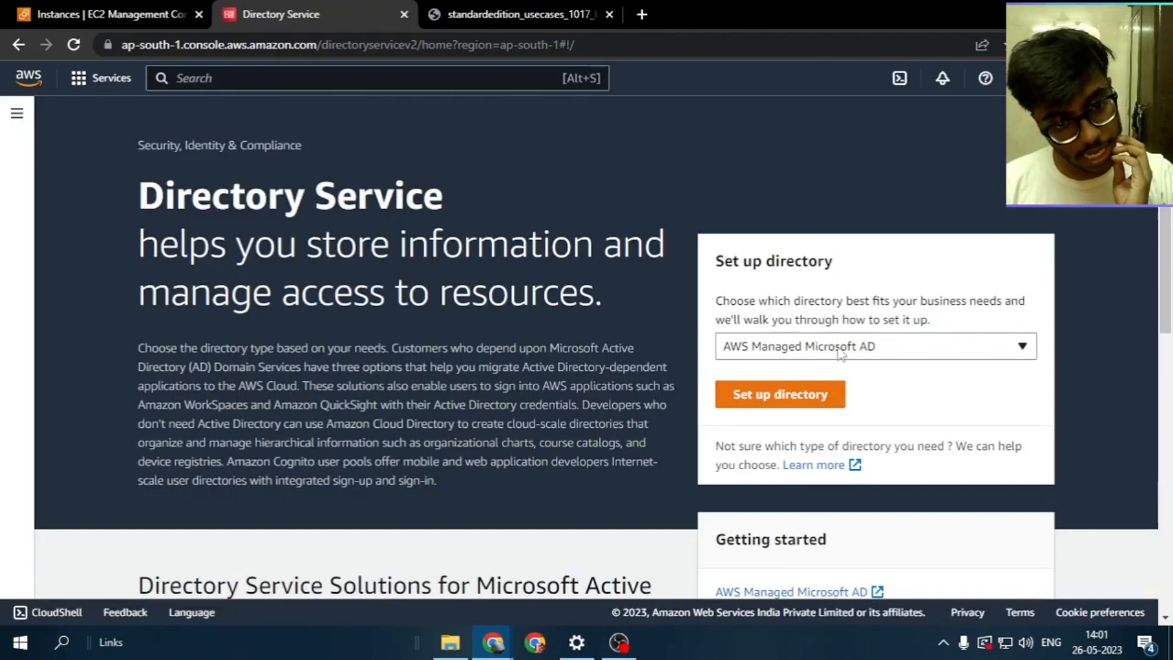
{"action": "left_click", "coordinate": [837, 347]}
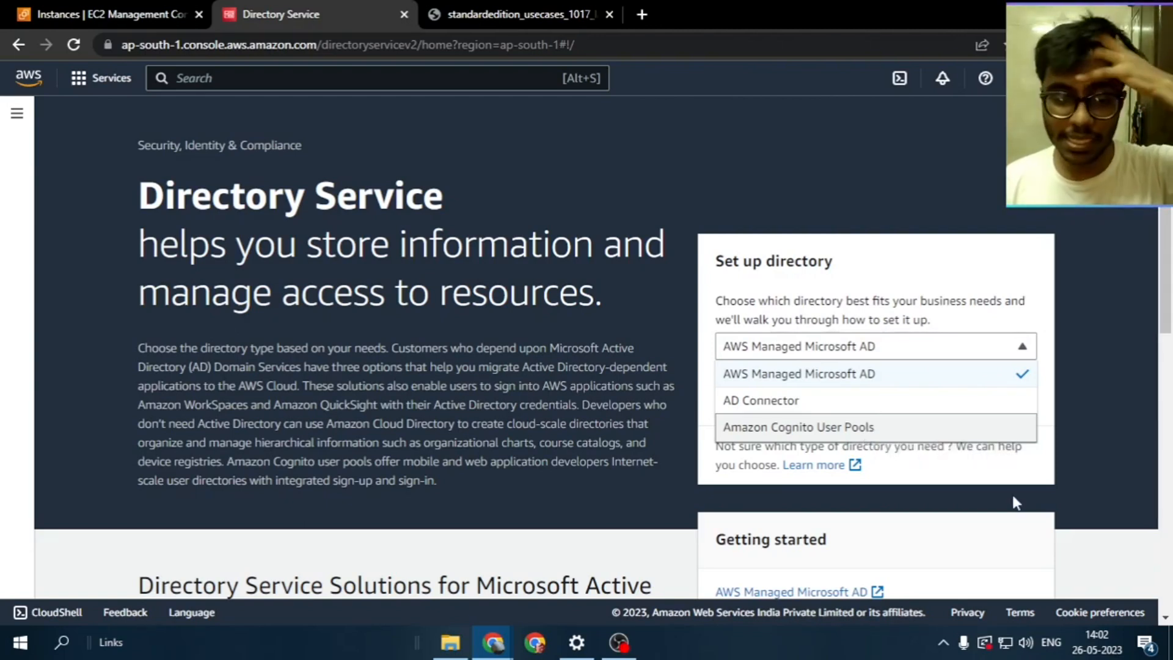
{"action": "left_click", "coordinate": [1024, 482]}
{"action": "left_click", "coordinate": [841, 402]}
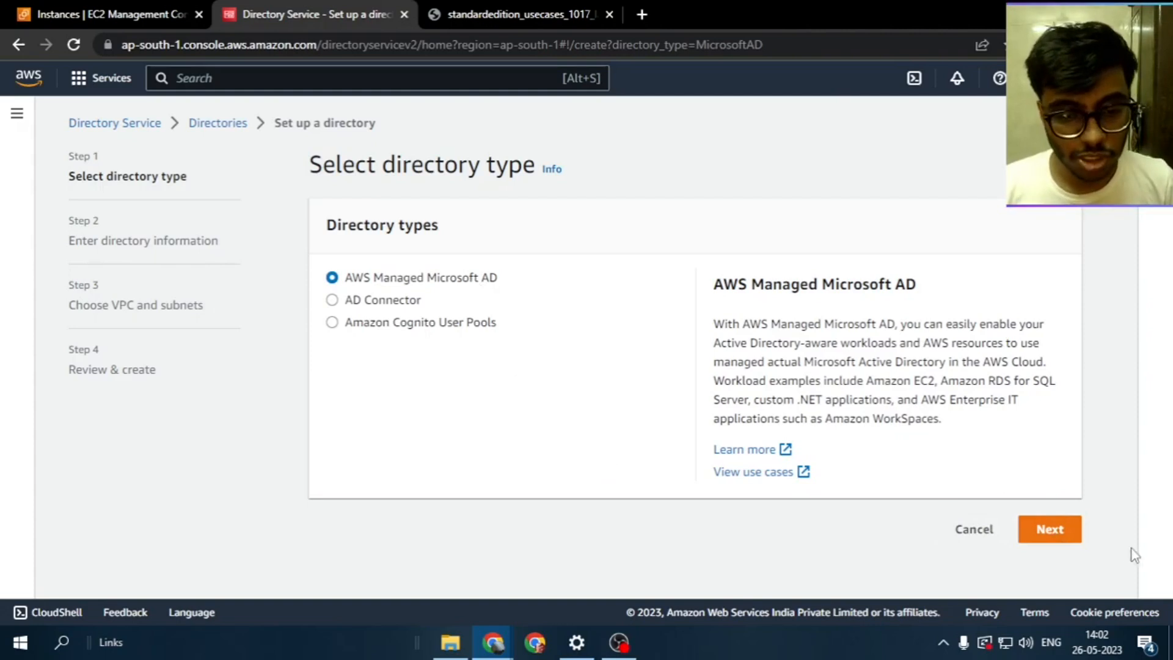
Choose Standard Edition and enter DNS name paragv.com for the directory
{"action": "left_click", "coordinate": [1047, 529]}
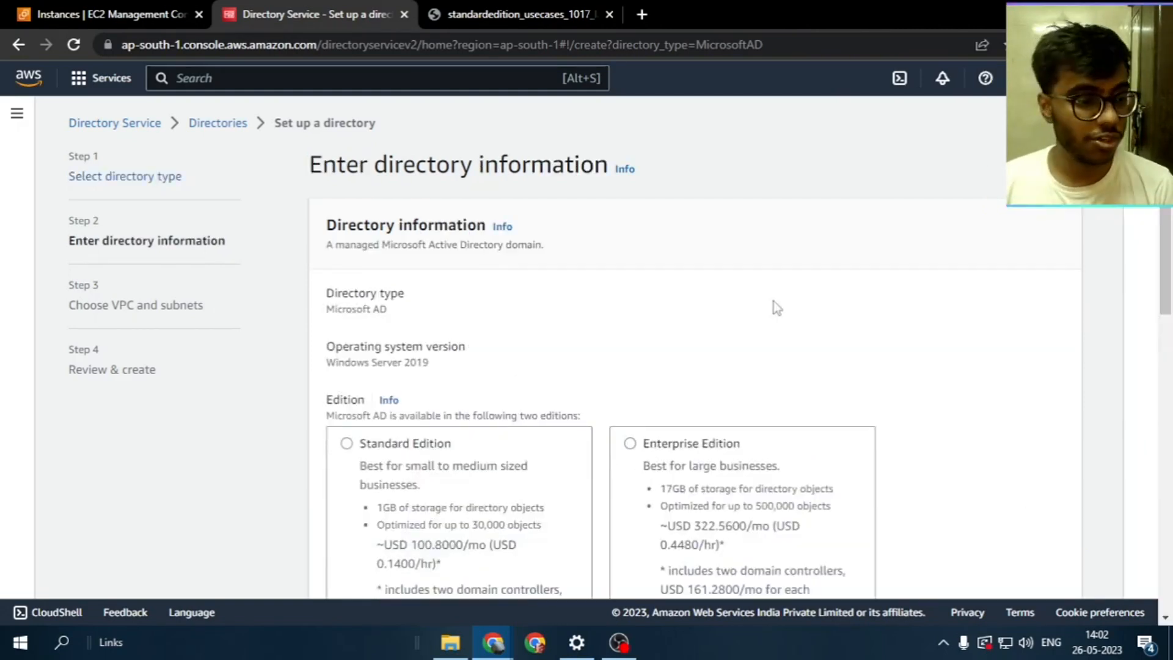
{"action": "scroll", "coordinate": [775, 307], "scroll_direction": "down", "scroll_amount": 3}
{"action": "left_click", "coordinate": [426, 286]}
{"action": "scroll", "coordinate": [434, 290], "scroll_direction": "down", "scroll_amount": 4}
{"action": "left_click", "coordinate": [439, 292]}
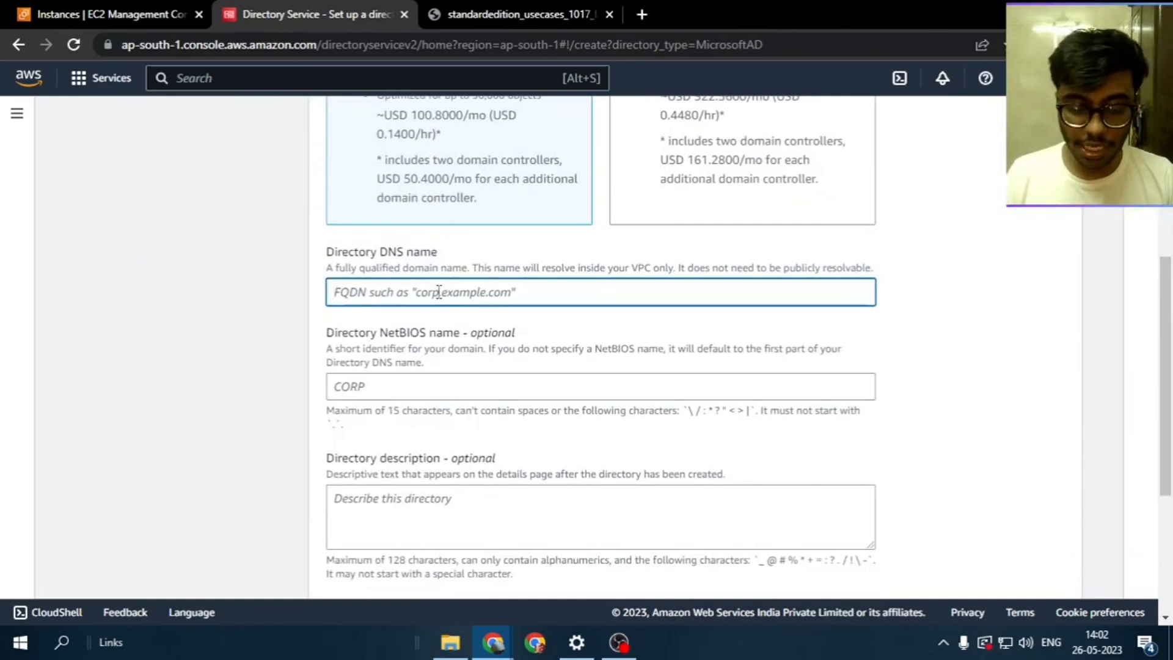
{"action": "type", "text": "parag"}
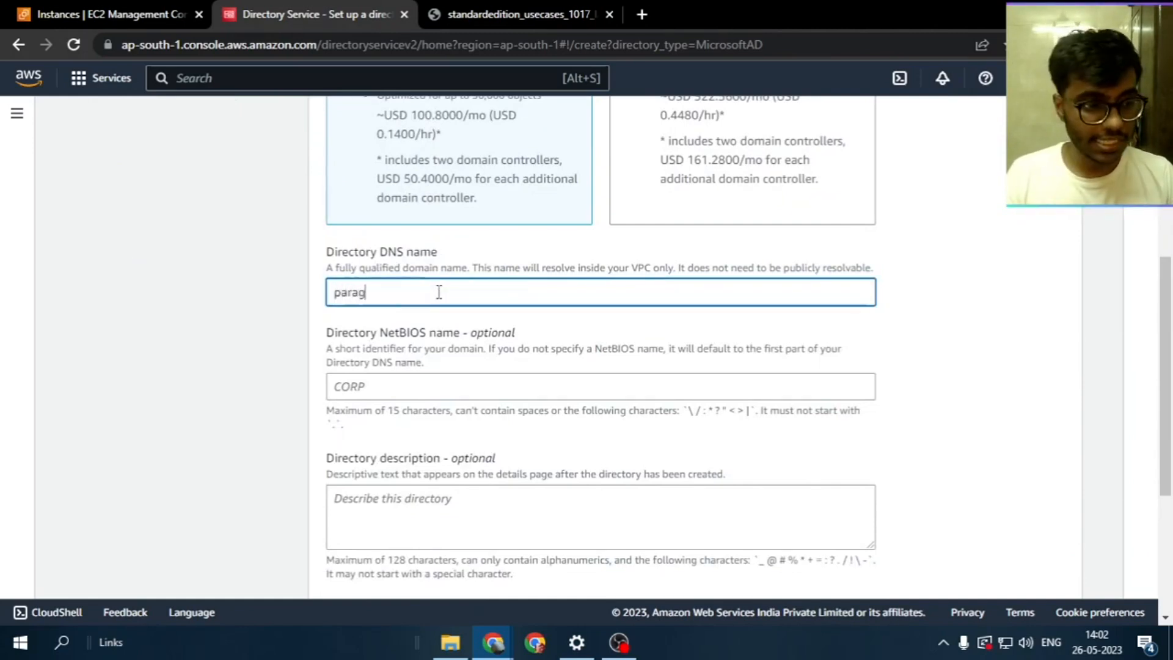
{"action": "type", "text": "v.com"}
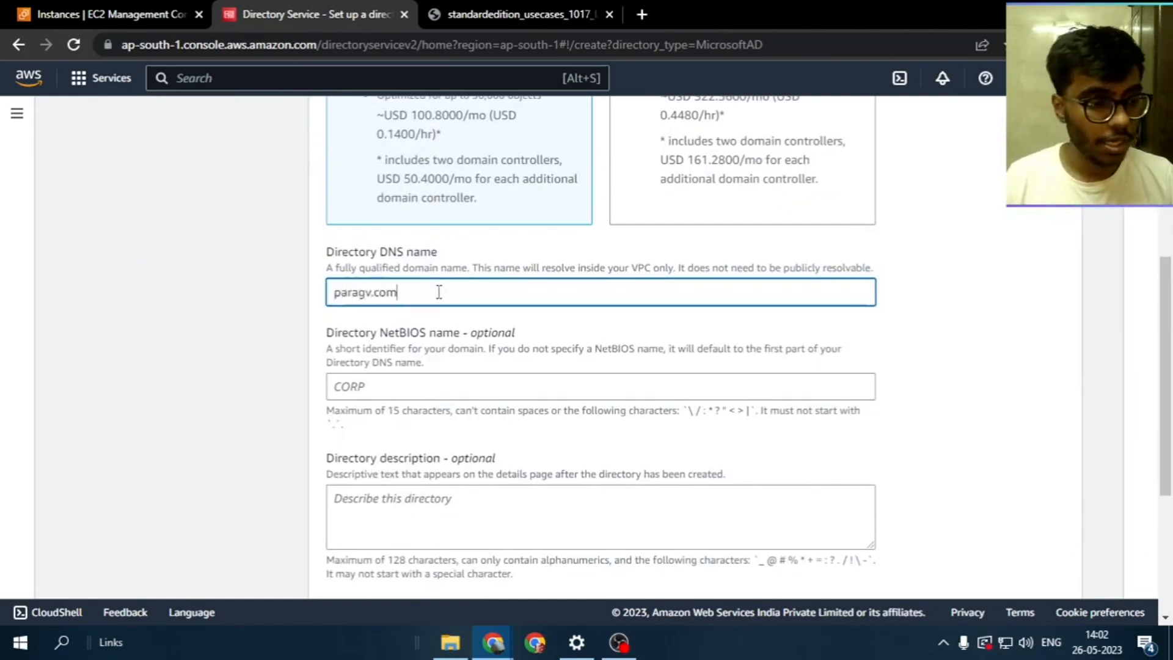
Paste the admin password into both the password and confirmation fields
{"action": "scroll", "coordinate": [438, 299], "scroll_direction": "down", "scroll_amount": 4}
{"action": "left_click", "coordinate": [421, 374]}
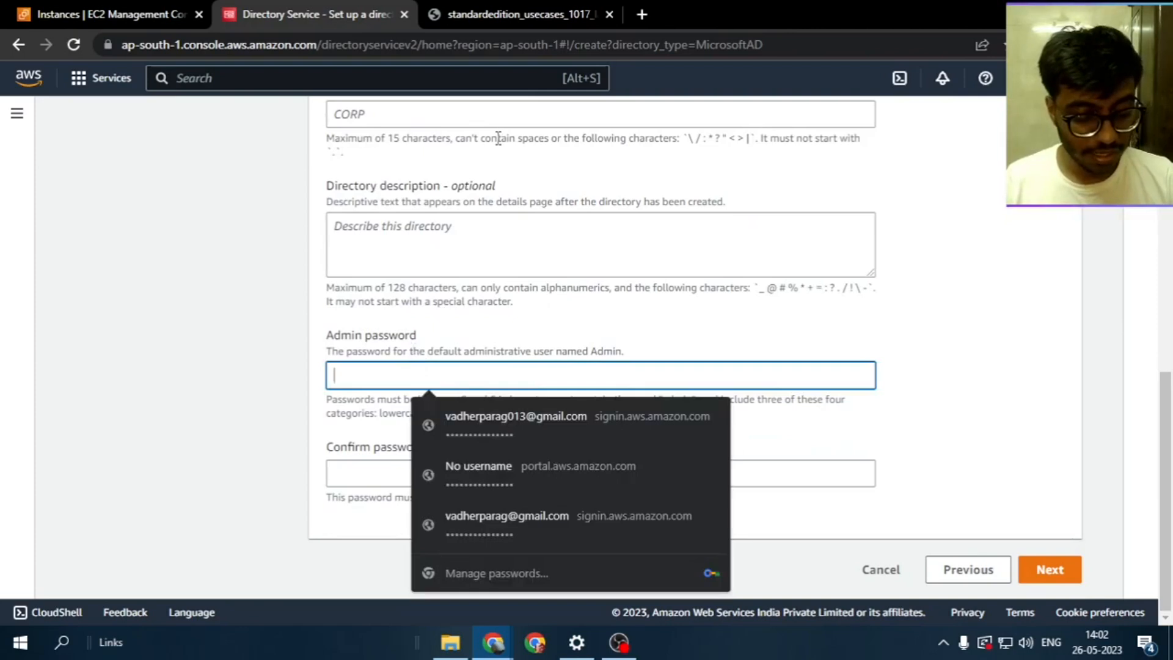
{"action": "key", "text": "super+v"}
{"action": "key", "text": "Return"}
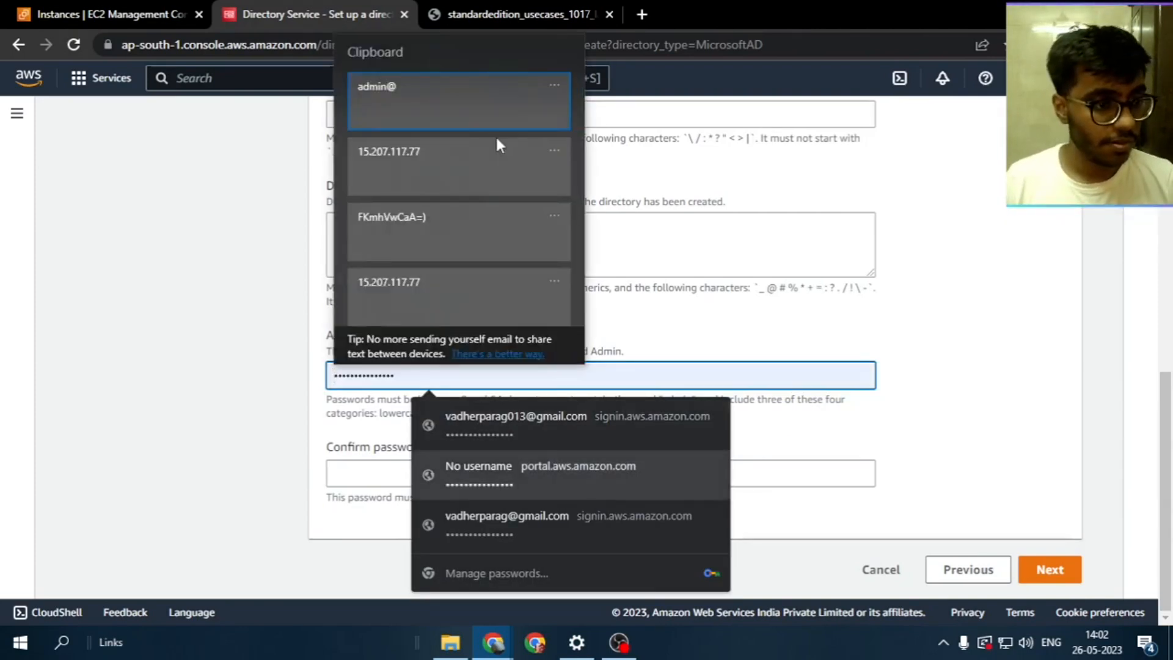
{"action": "left_click", "coordinate": [478, 222]}
{"action": "left_click", "coordinate": [452, 474]}
{"action": "key", "text": "ctrl+v"}
Keep the default VPC and choose subnets ap-south-1a and ap-south-1b
{"action": "left_click", "coordinate": [1050, 565]}
{"action": "left_click", "coordinate": [548, 278]}
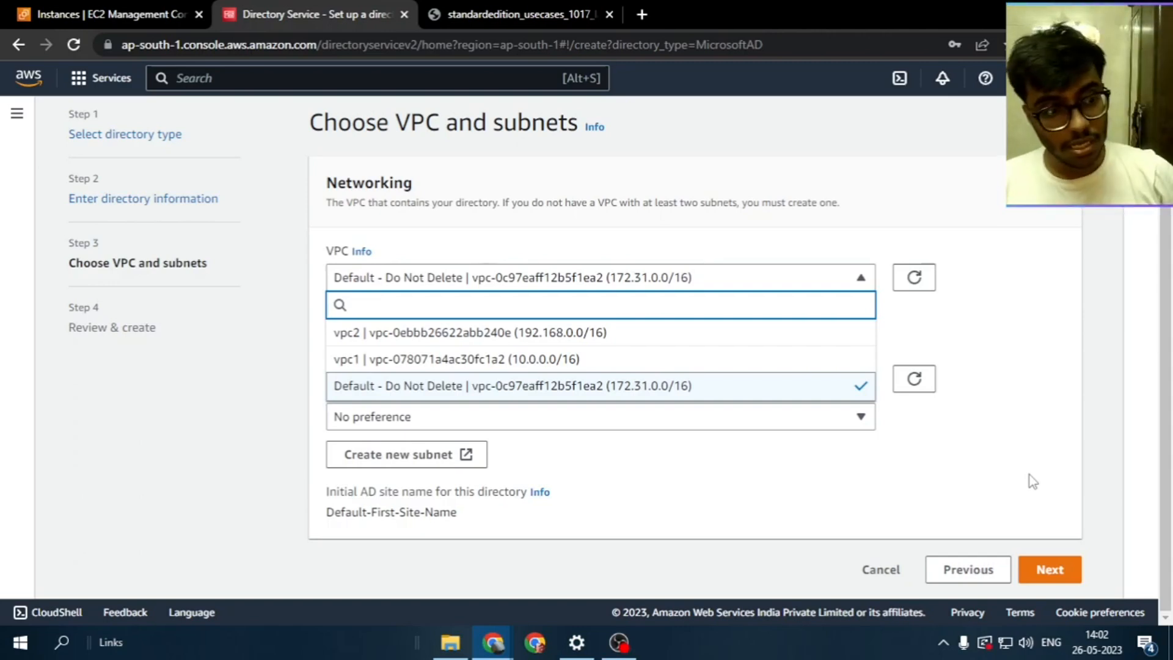
{"action": "left_click", "coordinate": [1020, 440]}
{"action": "left_click", "coordinate": [809, 279]}
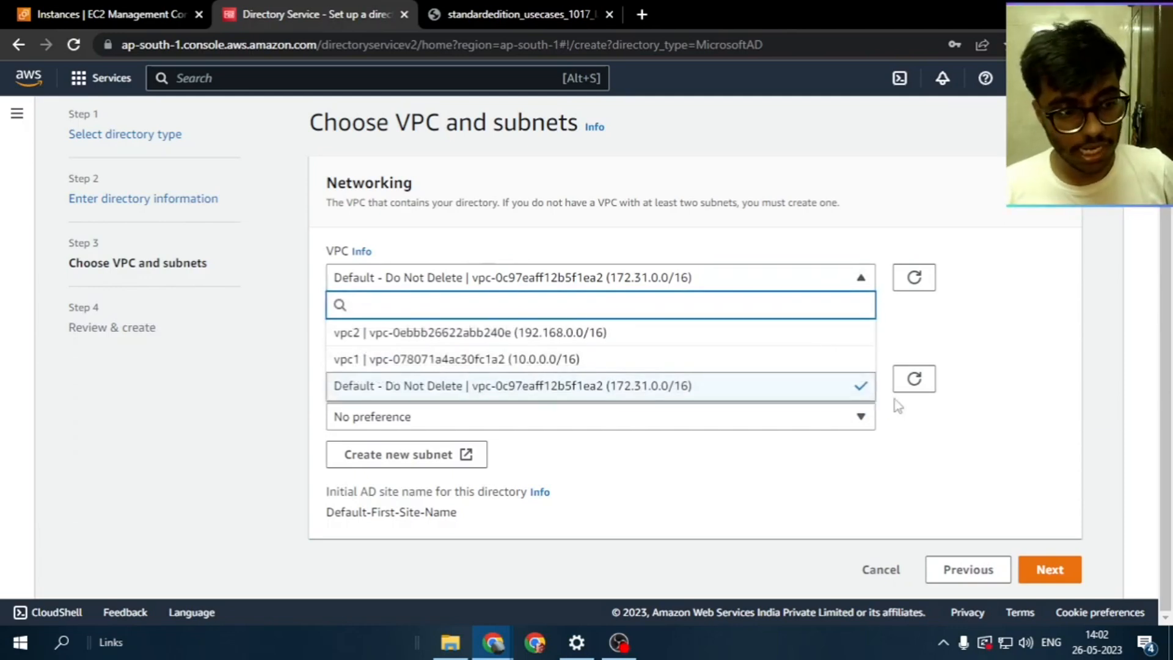
{"action": "left_click", "coordinate": [980, 422]}
{"action": "left_click", "coordinate": [678, 382]}
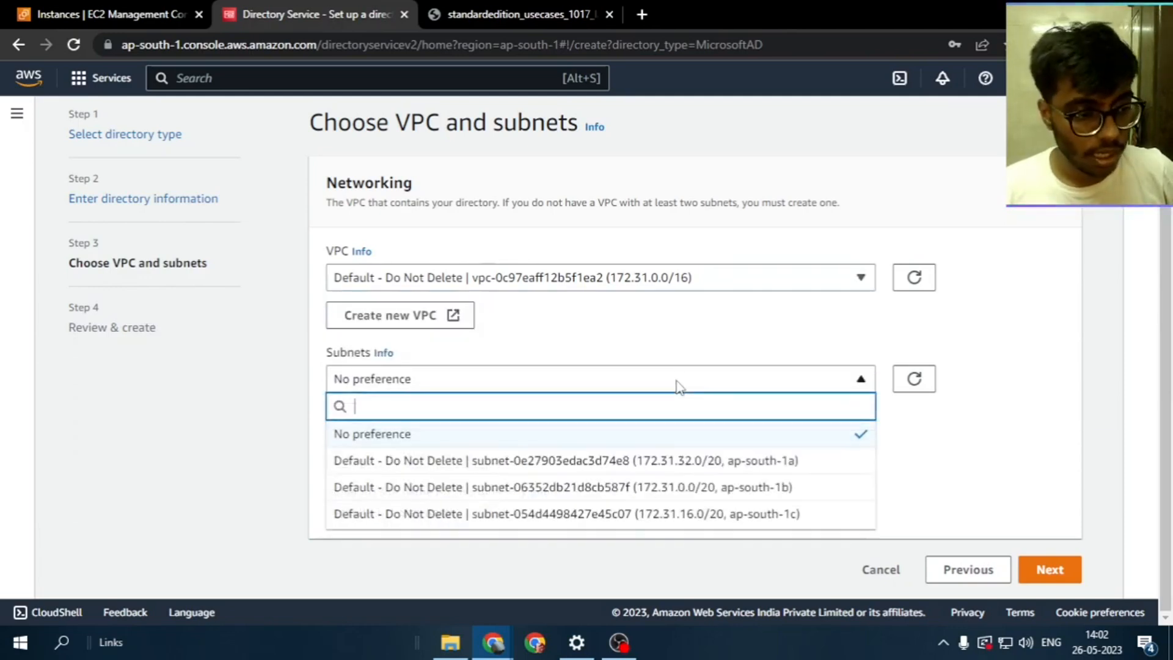
{"action": "left_click", "coordinate": [707, 460]}
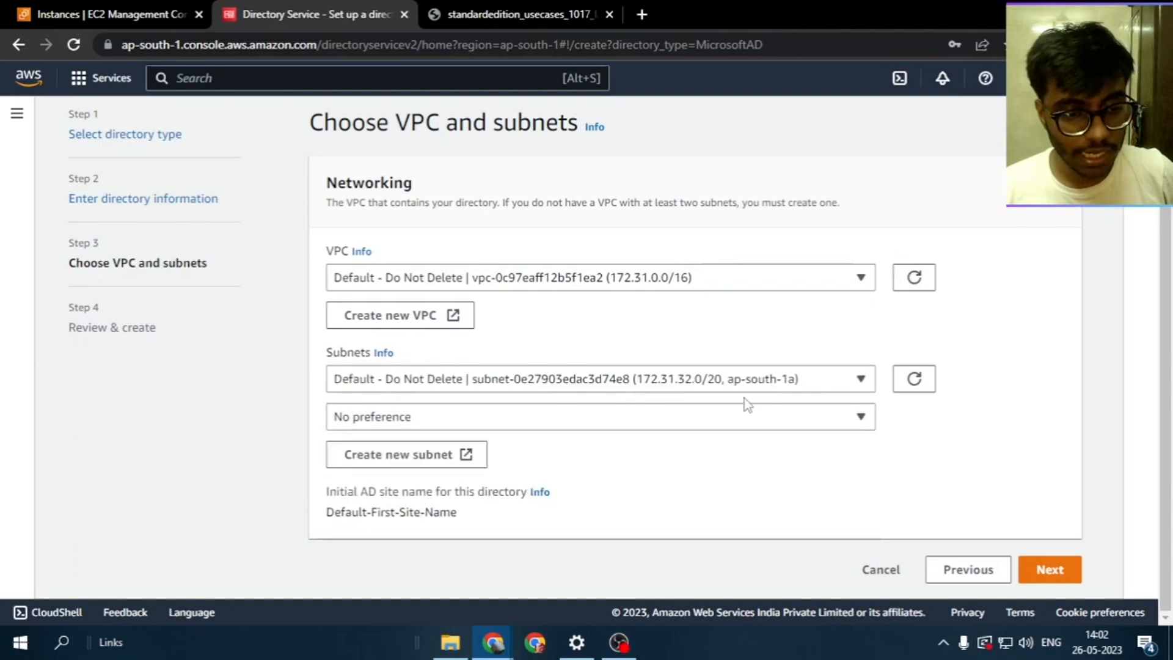
{"action": "left_click", "coordinate": [746, 421]}
{"action": "left_click", "coordinate": [761, 524]}
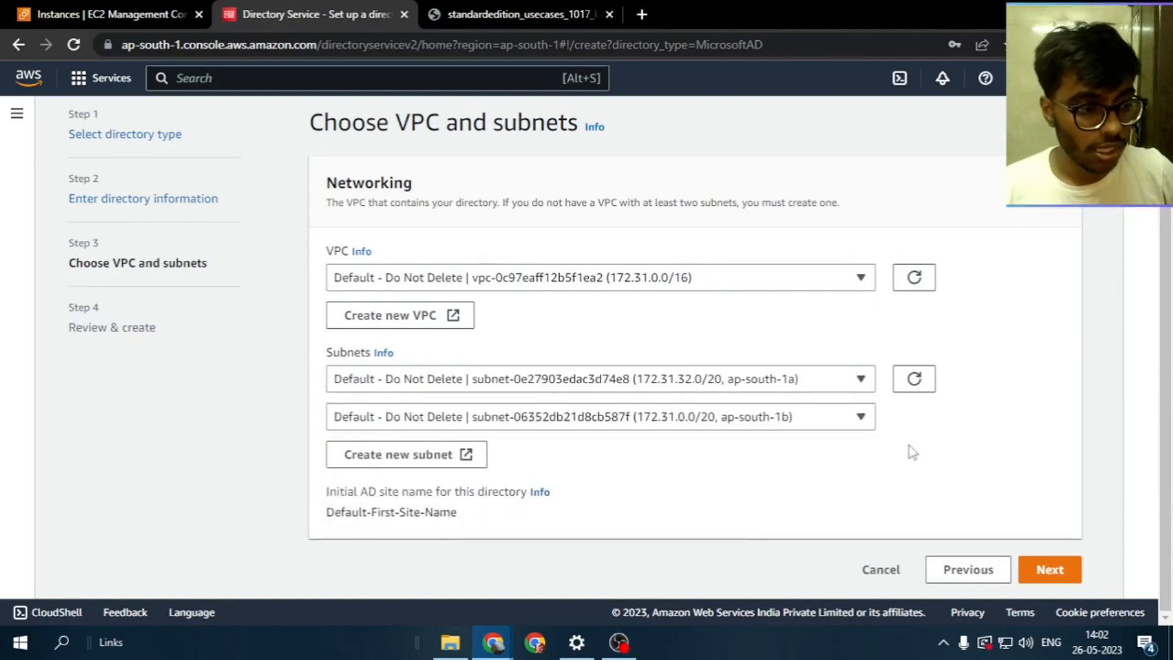
Go to Review & create and highlight the 30-day limited trial note
{"action": "left_click", "coordinate": [1038, 569]}
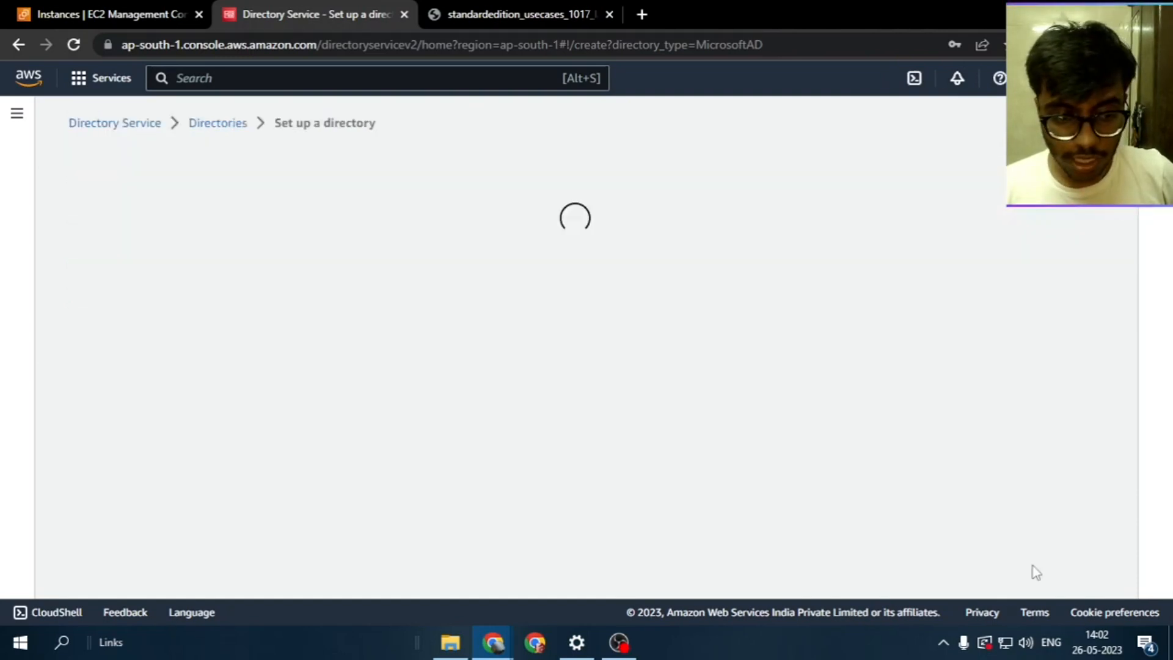
{"action": "scroll", "coordinate": [943, 437], "scroll_direction": "down", "scroll_amount": 5}
{"action": "left_click_drag", "start_coordinate": [821, 427], "coordinate": [716, 433]}
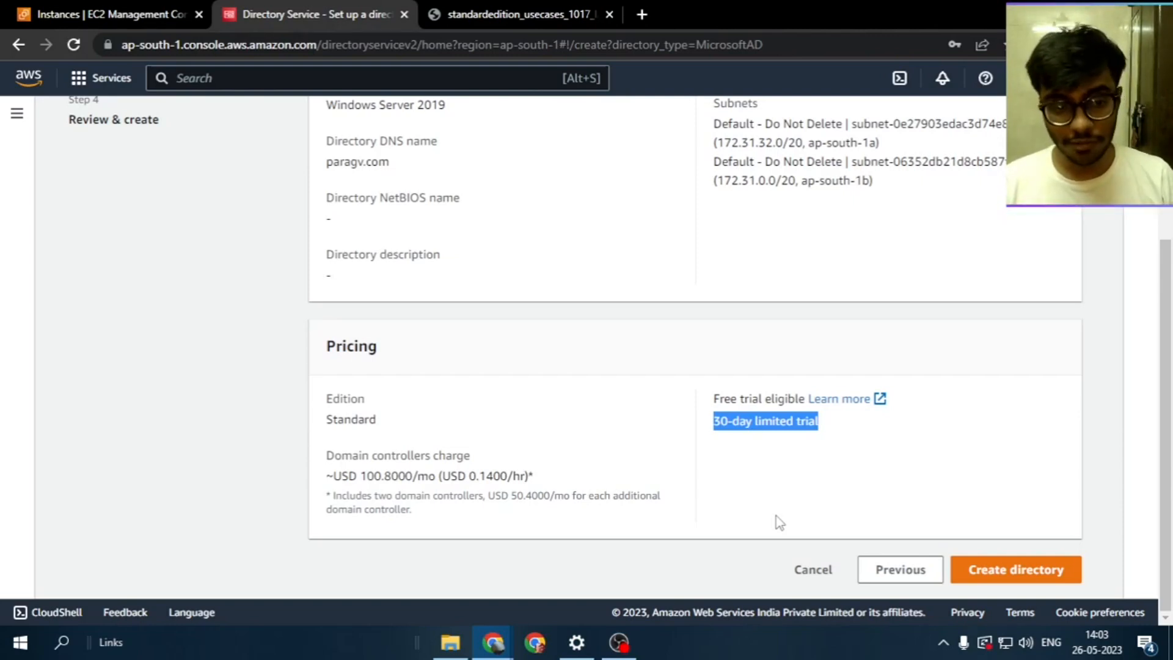
Cancel the unfinished directory setup, then start launching a new instance from EC2 Instances
{"action": "left_click", "coordinate": [822, 572]}
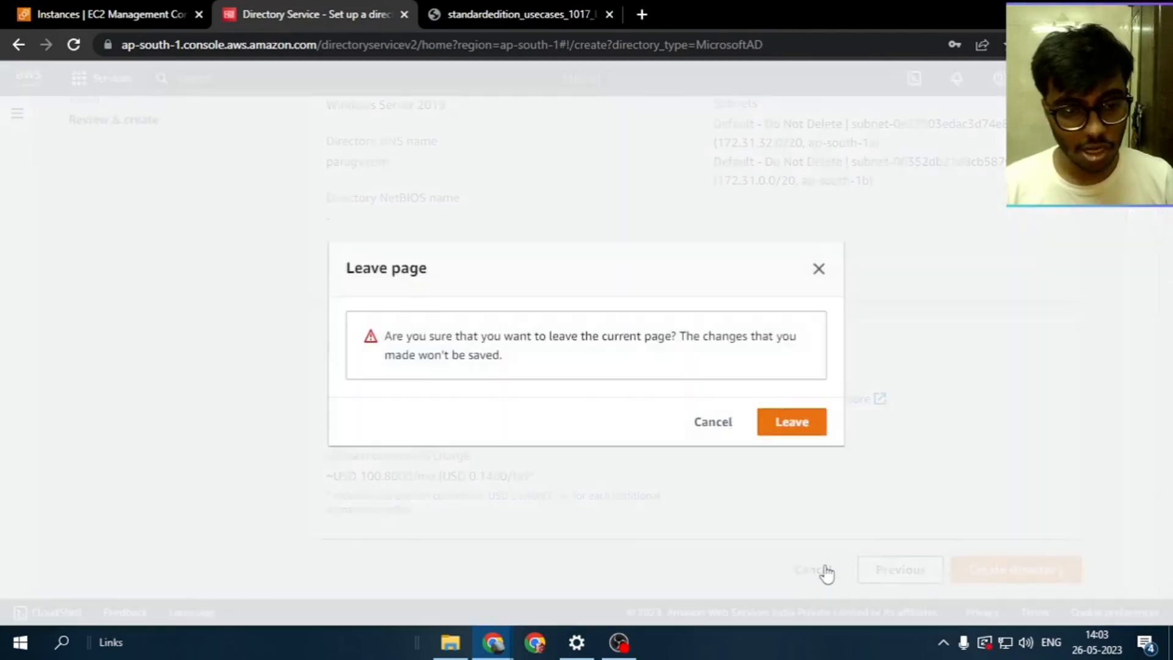
{"action": "left_click", "coordinate": [798, 431]}
{"action": "left_click", "coordinate": [298, 397]}
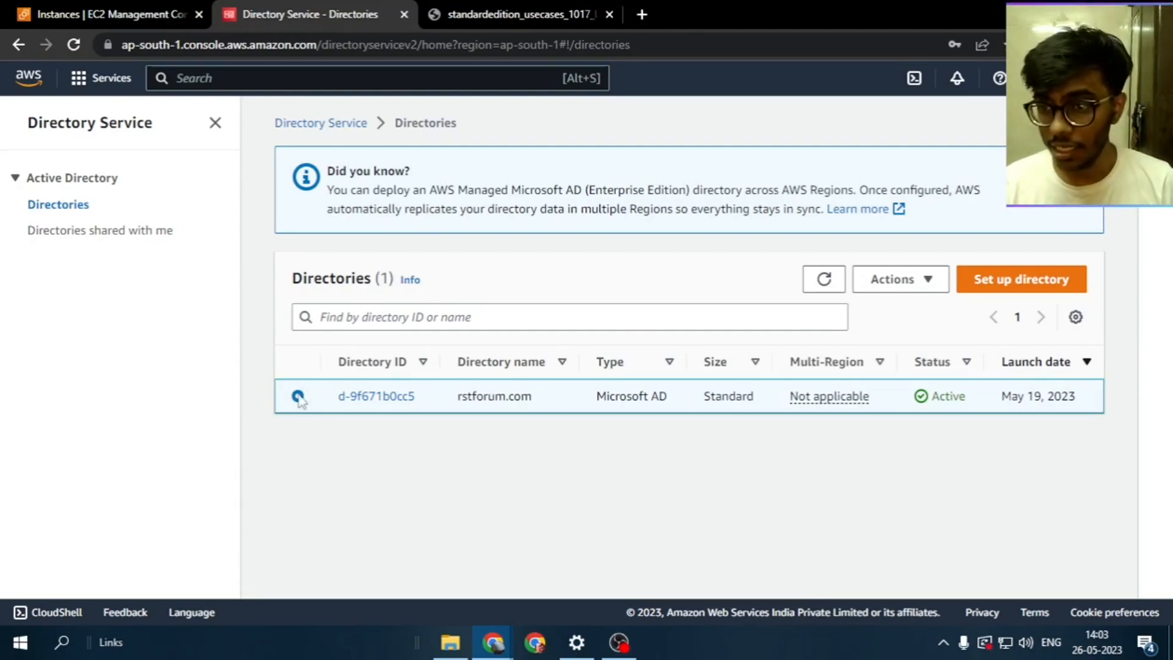
{"action": "left_click", "coordinate": [75, 15]}
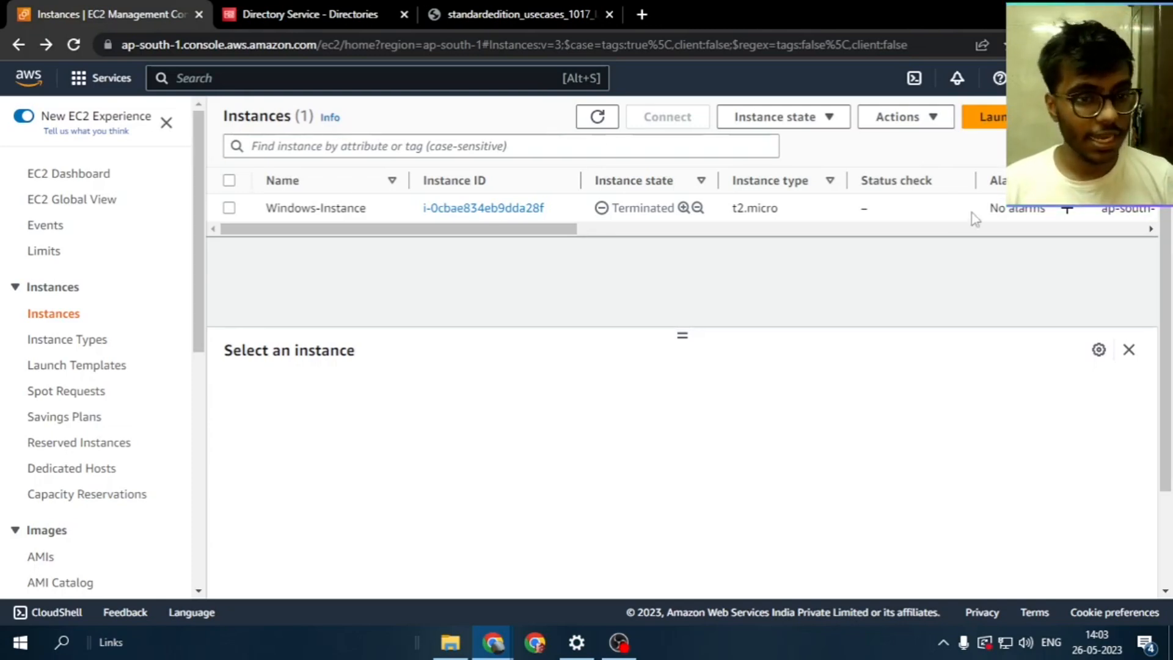
{"action": "left_click", "coordinate": [984, 117]}
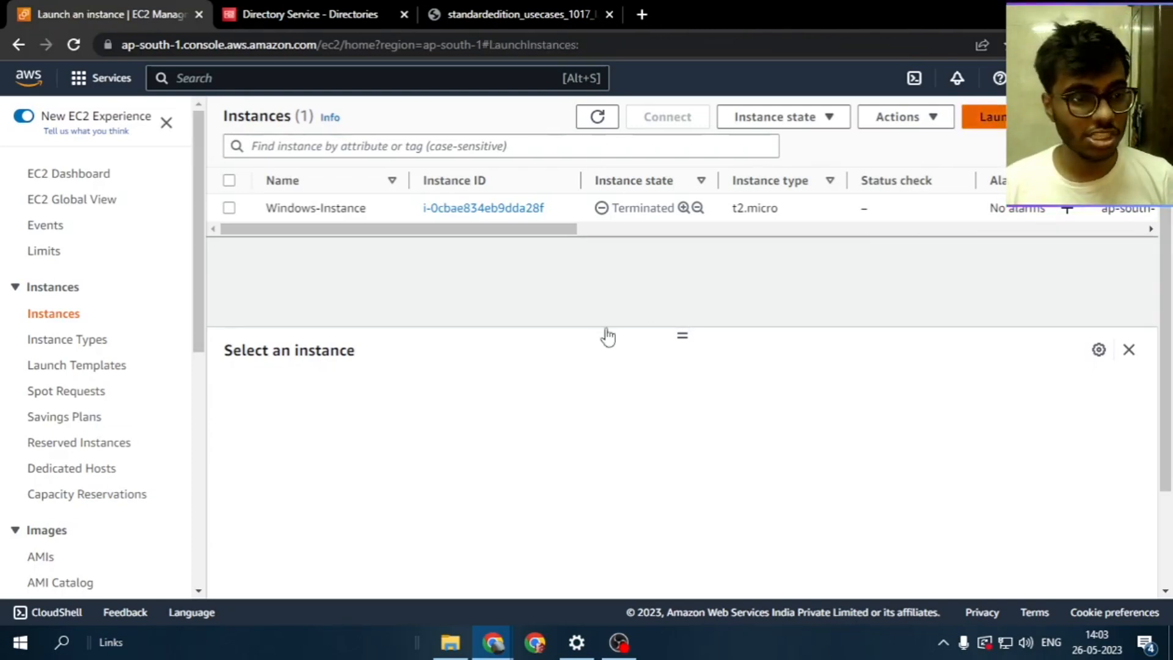
Name the new instance 'Windows'
{"action": "left_click", "coordinate": [330, 365]}
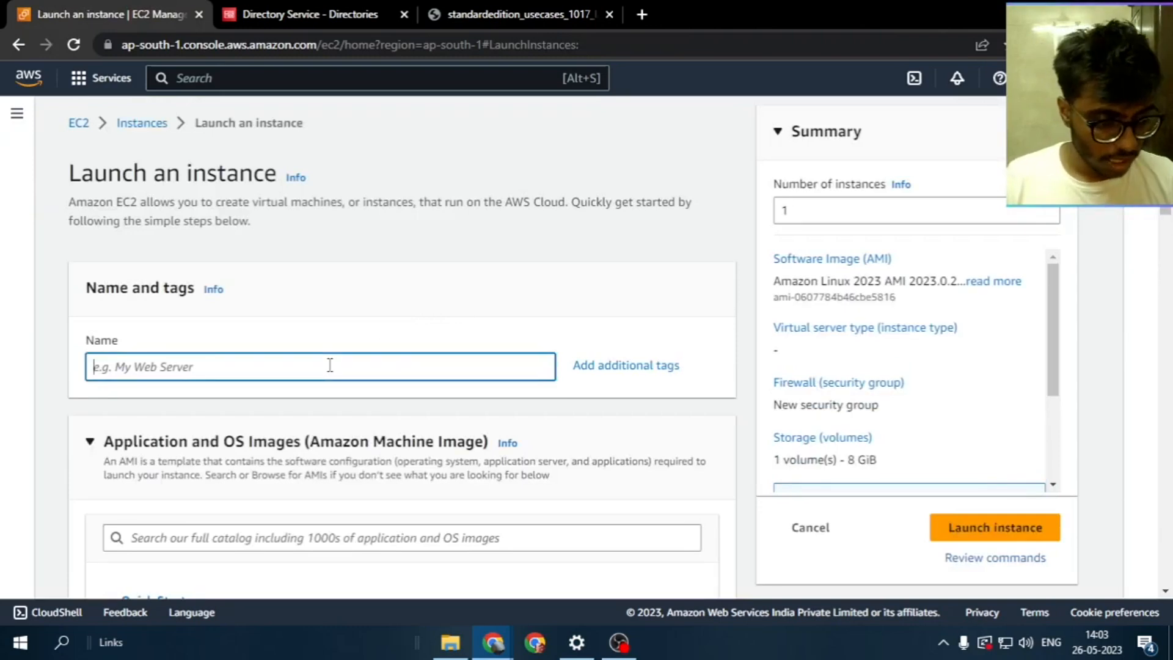
{"action": "type", "text": "Windowz"}
{"action": "key", "text": "BackSpace"}
{"action": "type", "text": "s-Instance"}
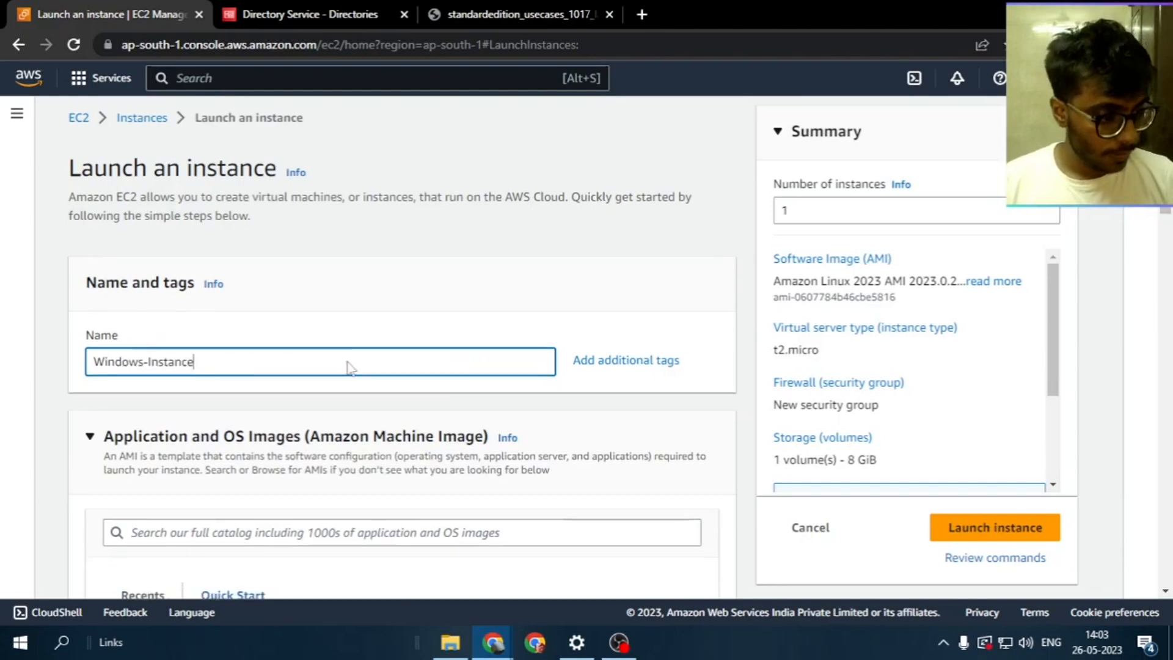
Search the AMI catalogue for Windows 2012 and select Microsoft Windows Server 2012 R2 Base
{"action": "scroll", "coordinate": [293, 385], "scroll_direction": "down", "scroll_amount": 5}
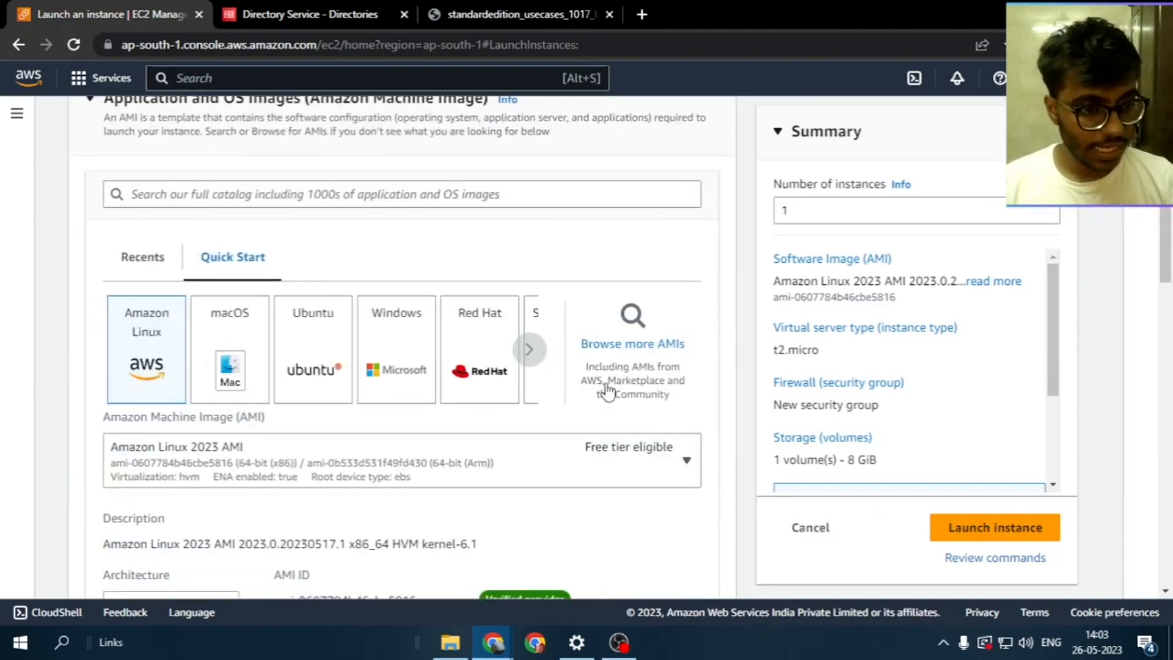
{"action": "left_click", "coordinate": [655, 386]}
{"action": "scroll", "coordinate": [631, 431], "scroll_direction": "down", "scroll_amount": 9}
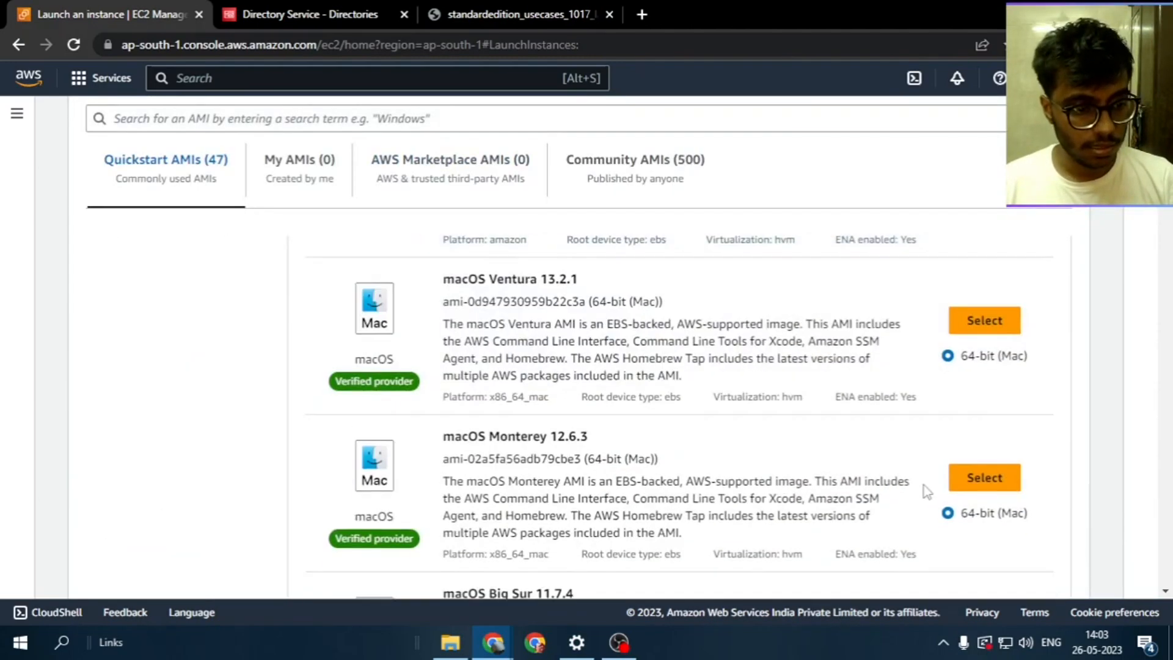
{"action": "scroll", "coordinate": [645, 455], "scroll_direction": "down", "scroll_amount": 10}
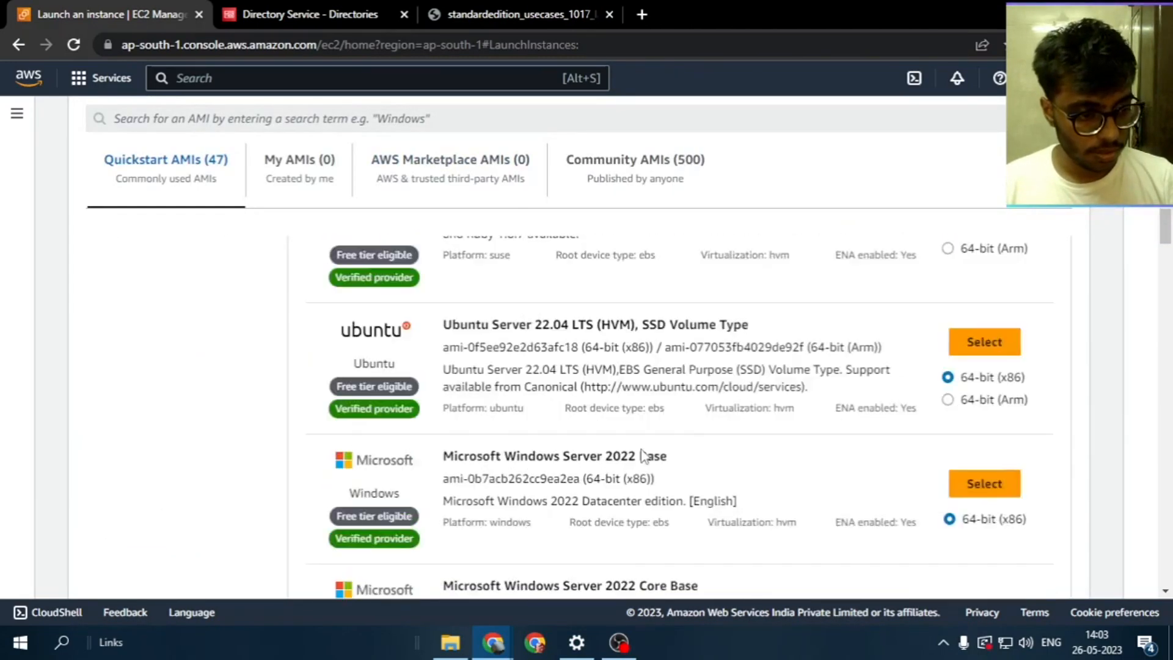
{"action": "scroll", "coordinate": [643, 455], "scroll_direction": "up", "scroll_amount": 8}
{"action": "scroll", "coordinate": [489, 366], "scroll_direction": "down", "scroll_amount": 4}
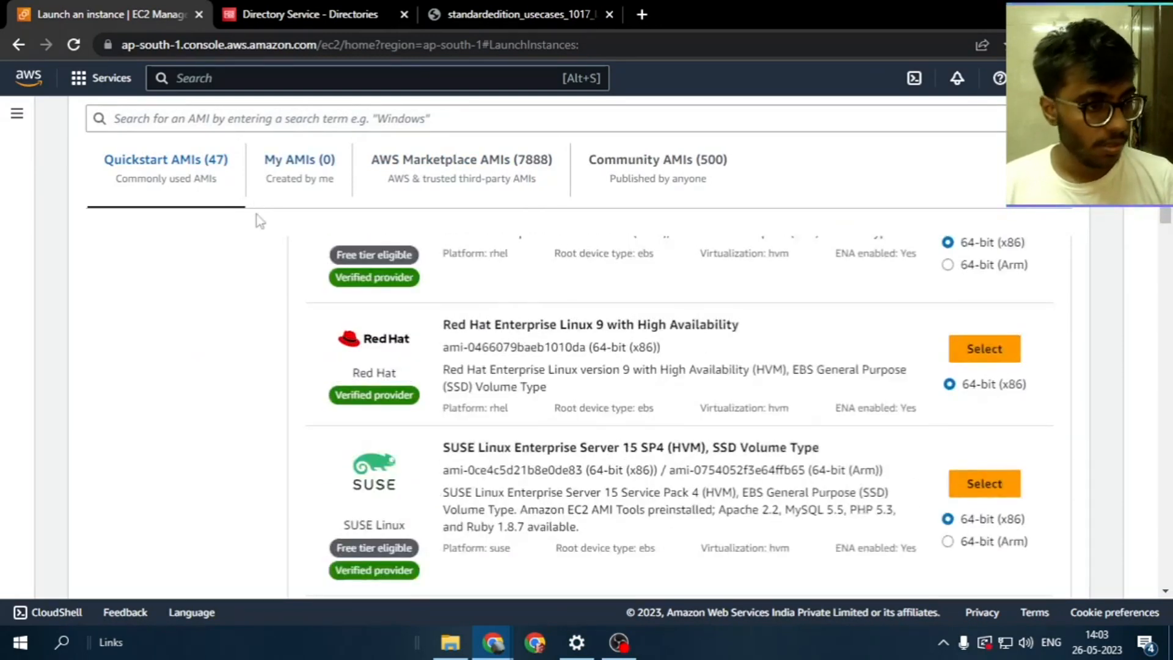
{"action": "scroll", "coordinate": [262, 207], "scroll_direction": "up", "scroll_amount": 3}
{"action": "scroll", "coordinate": [272, 208], "scroll_direction": "up", "scroll_amount": 5}
{"action": "left_click", "coordinate": [273, 119]}
{"action": "type", "text": "windows 201"}
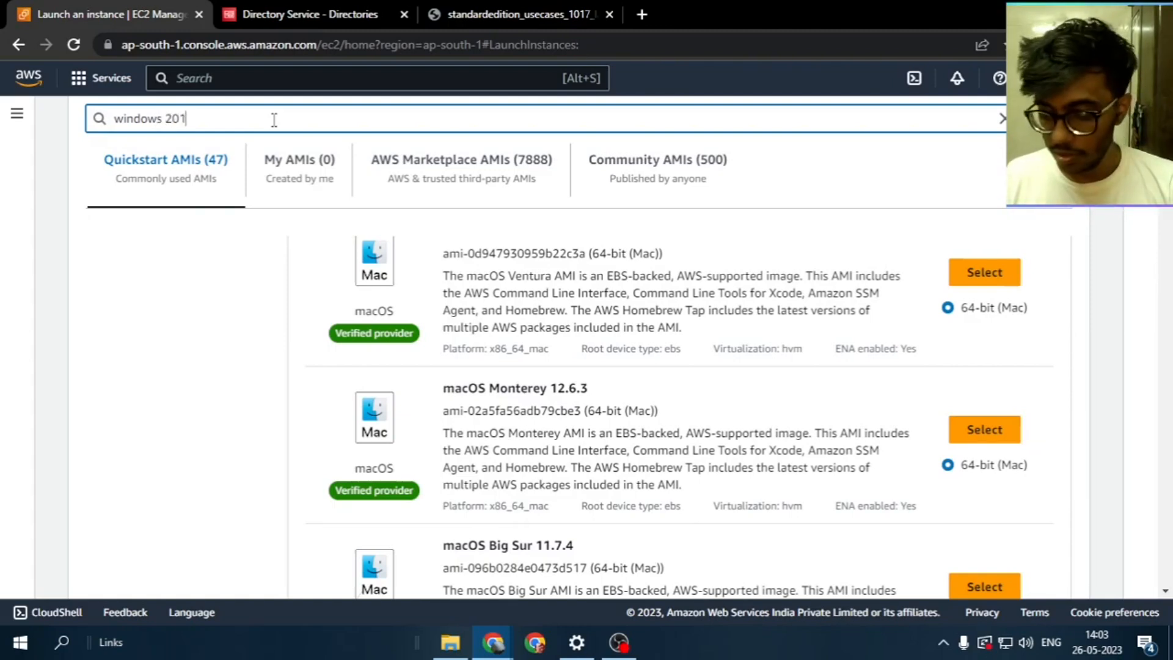
{"action": "type", "text": "2"}
{"action": "left_click", "coordinate": [952, 330]}
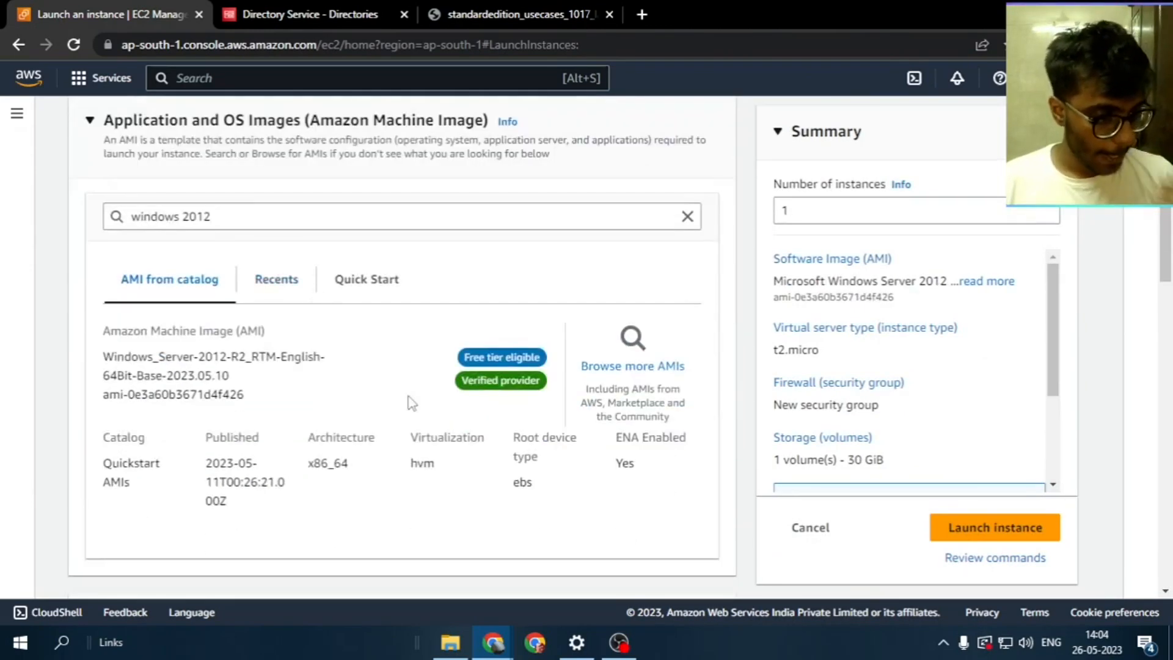
{"action": "scroll", "coordinate": [299, 294], "scroll_direction": "down", "scroll_amount": 2}
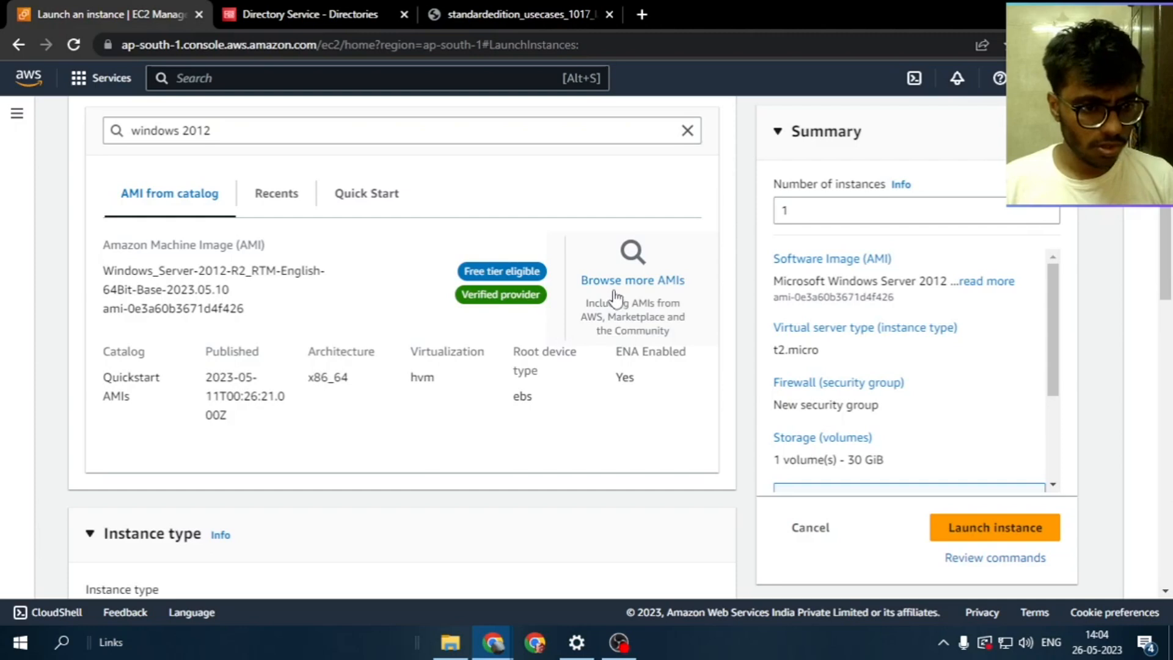
{"action": "left_click", "coordinate": [647, 204]}
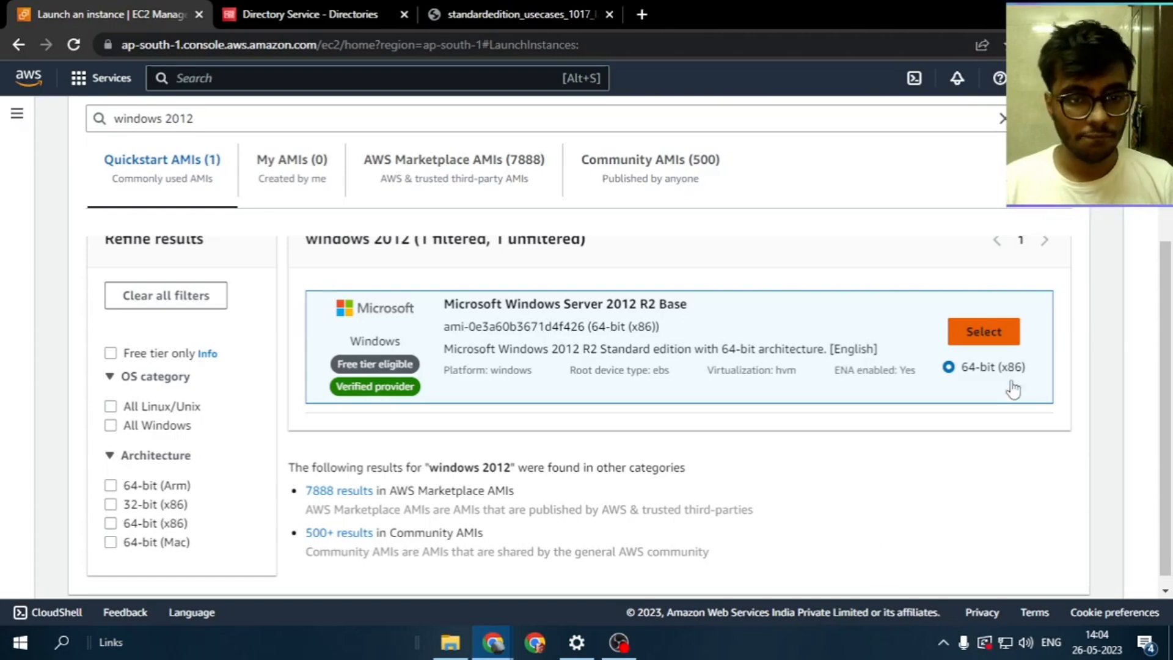
{"action": "left_click", "coordinate": [984, 332]}
Open the Key pair list and begin creating a new key pair
{"action": "scroll", "coordinate": [471, 455], "scroll_direction": "down", "scroll_amount": 6}
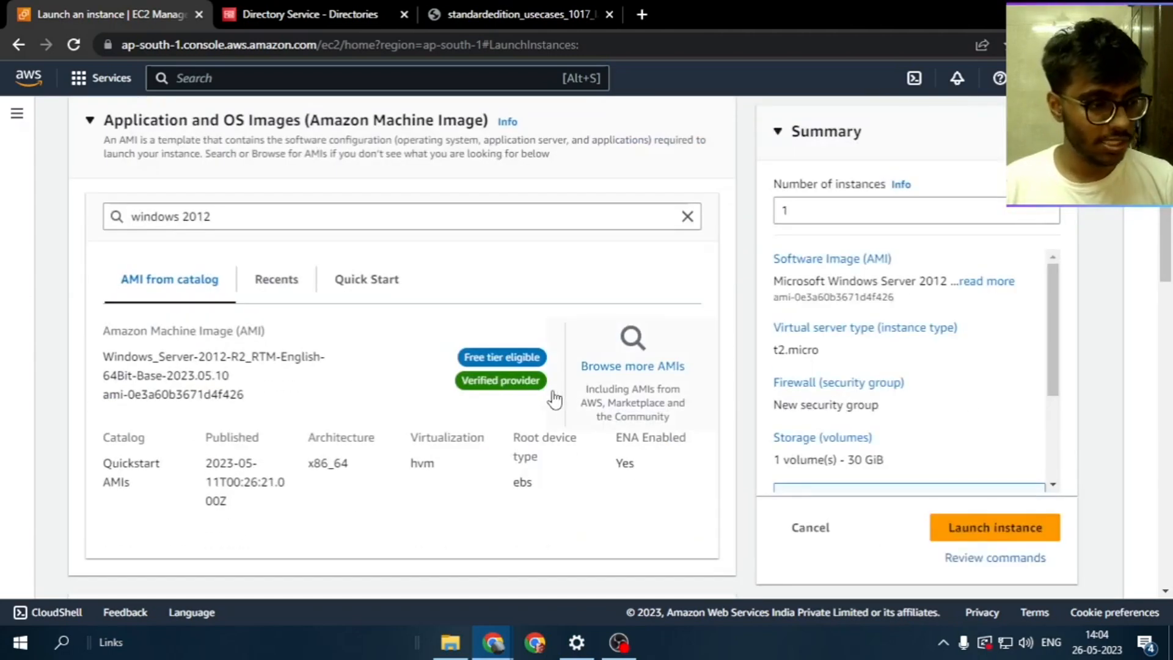
{"action": "scroll", "coordinate": [471, 455], "scroll_direction": "down", "scroll_amount": 4}
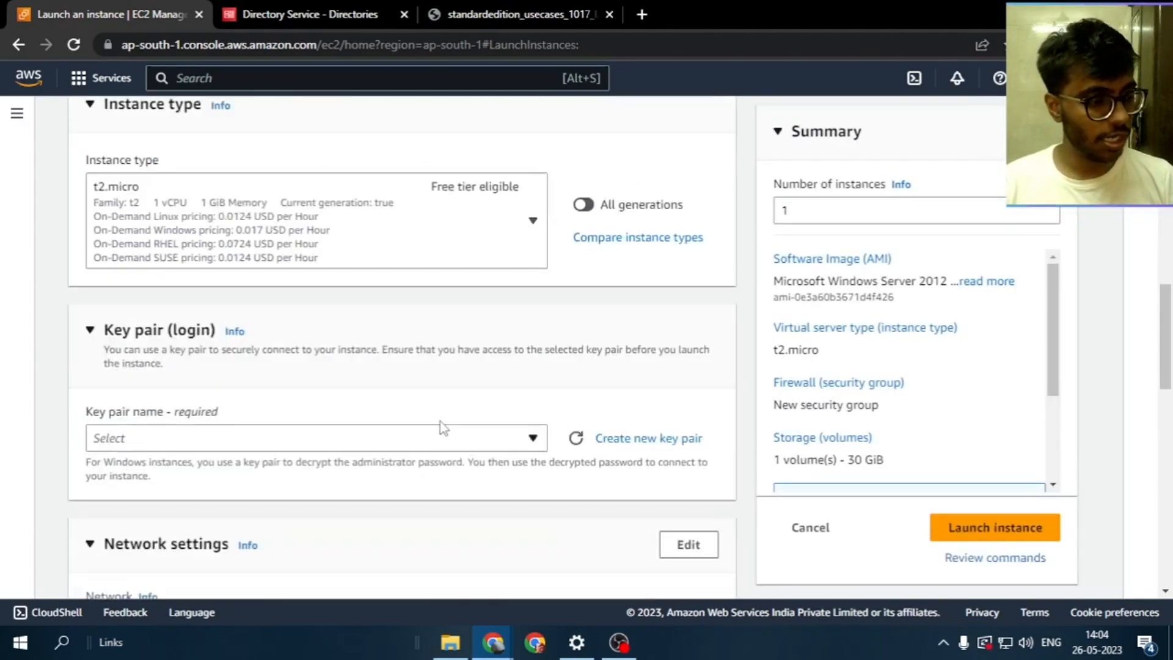
{"action": "left_click", "coordinate": [309, 445]}
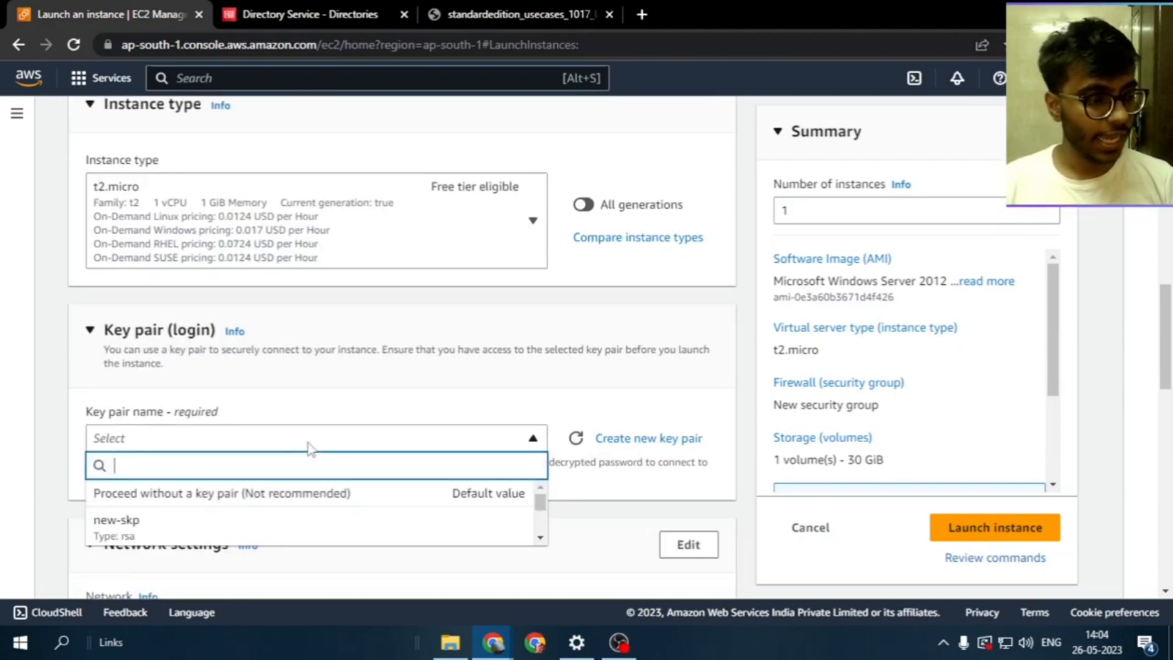
{"action": "left_click", "coordinate": [677, 442]}
Create and download RSA .pem key pair 'windows0', then dismiss the download notice
{"action": "left_click", "coordinate": [453, 245]}
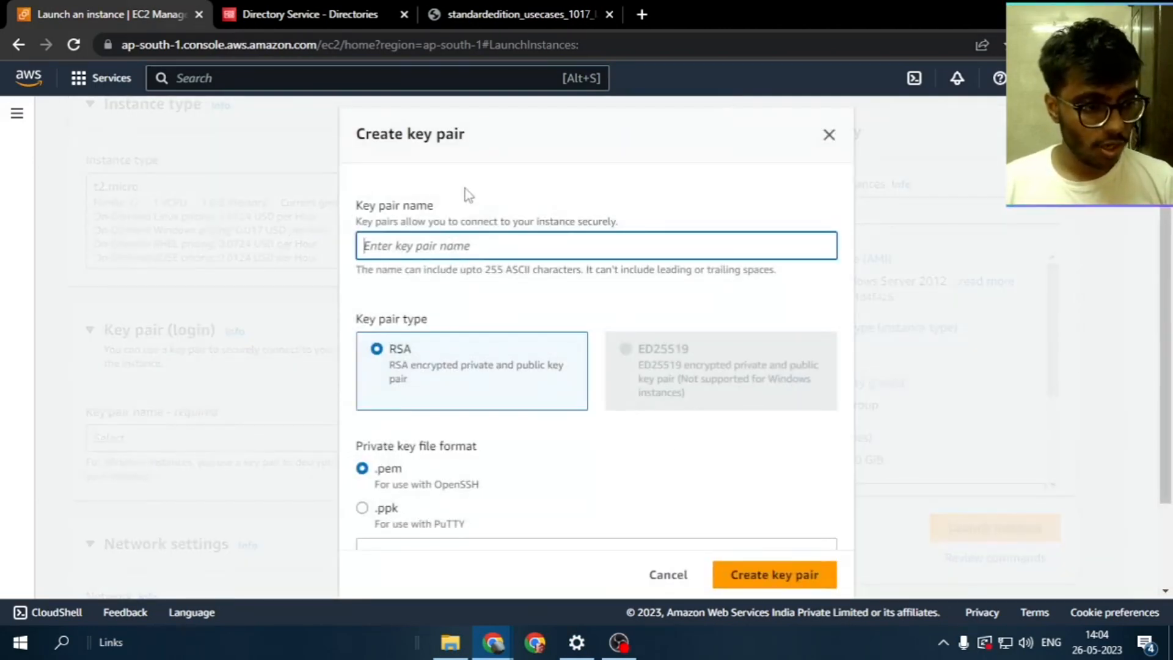
{"action": "type", "text": "w"}
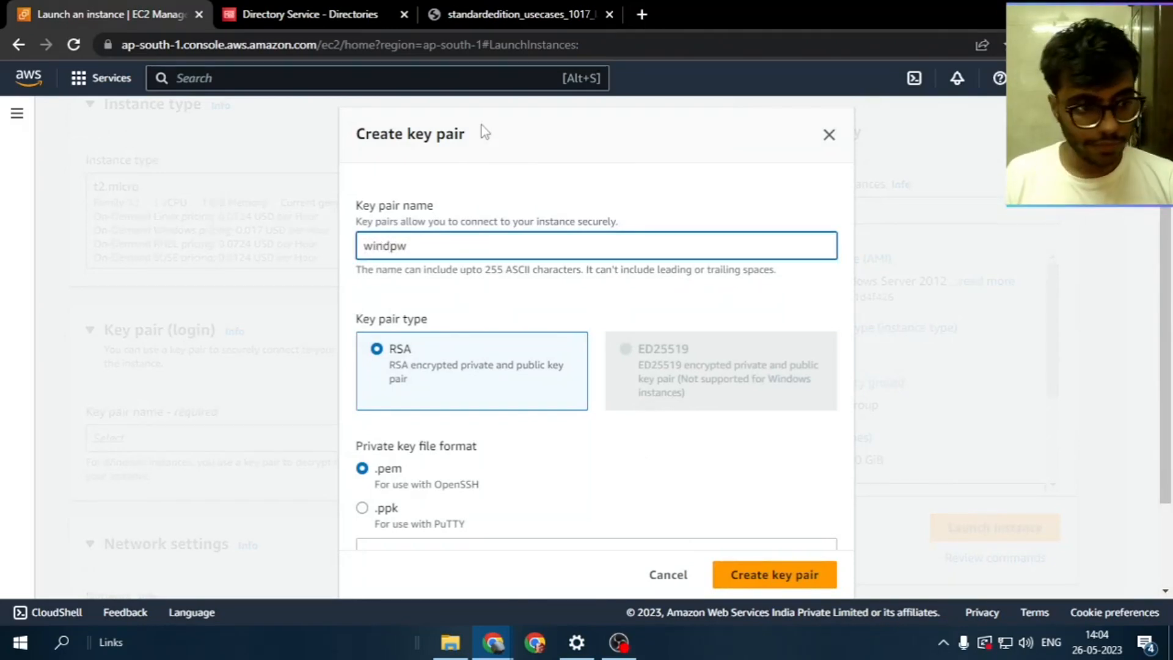
{"action": "type", "text": "indows0"}
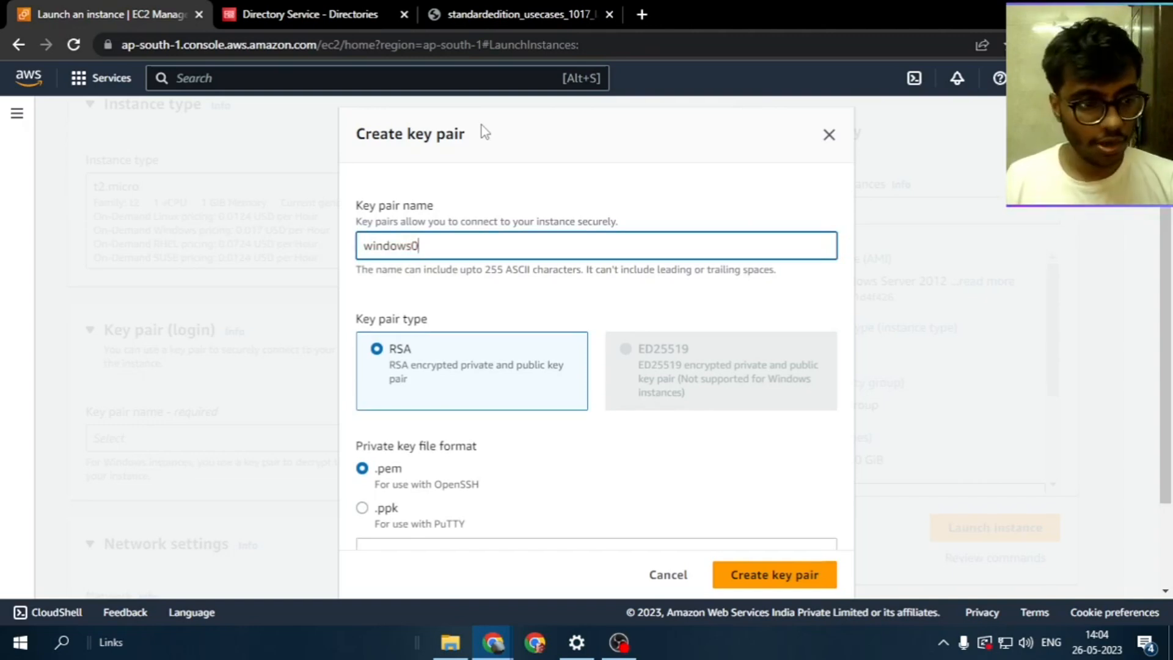
{"action": "left_click", "coordinate": [680, 437]}
{"action": "scroll", "coordinate": [680, 437], "scroll_direction": "down", "scroll_amount": 2}
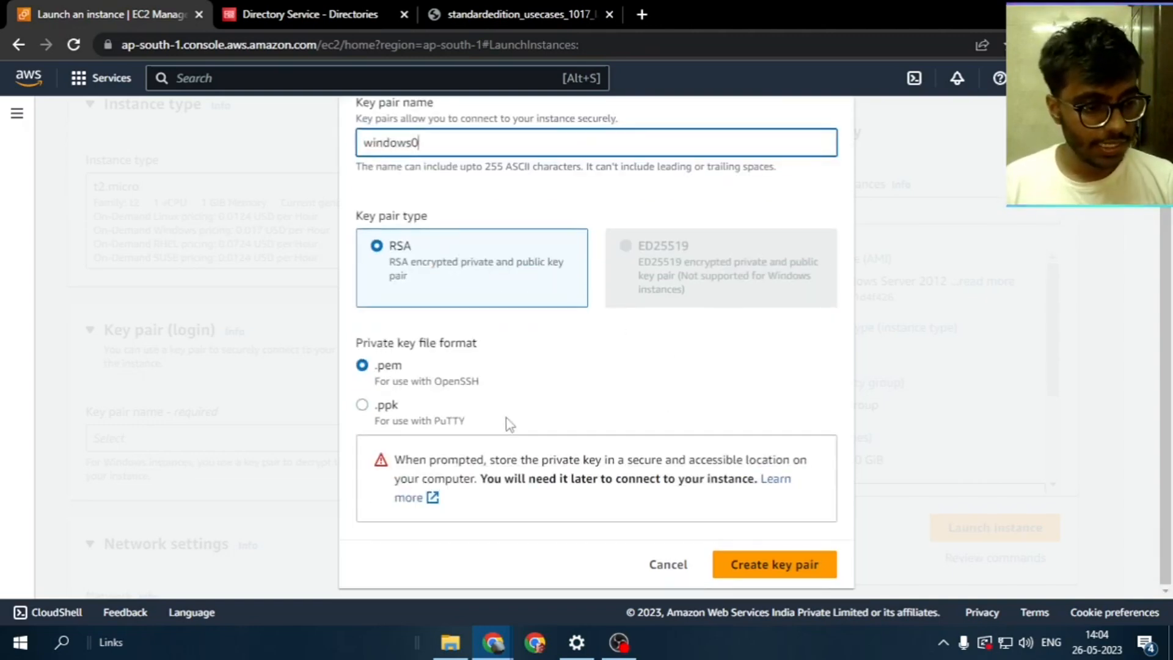
{"action": "left_click", "coordinate": [791, 564]}
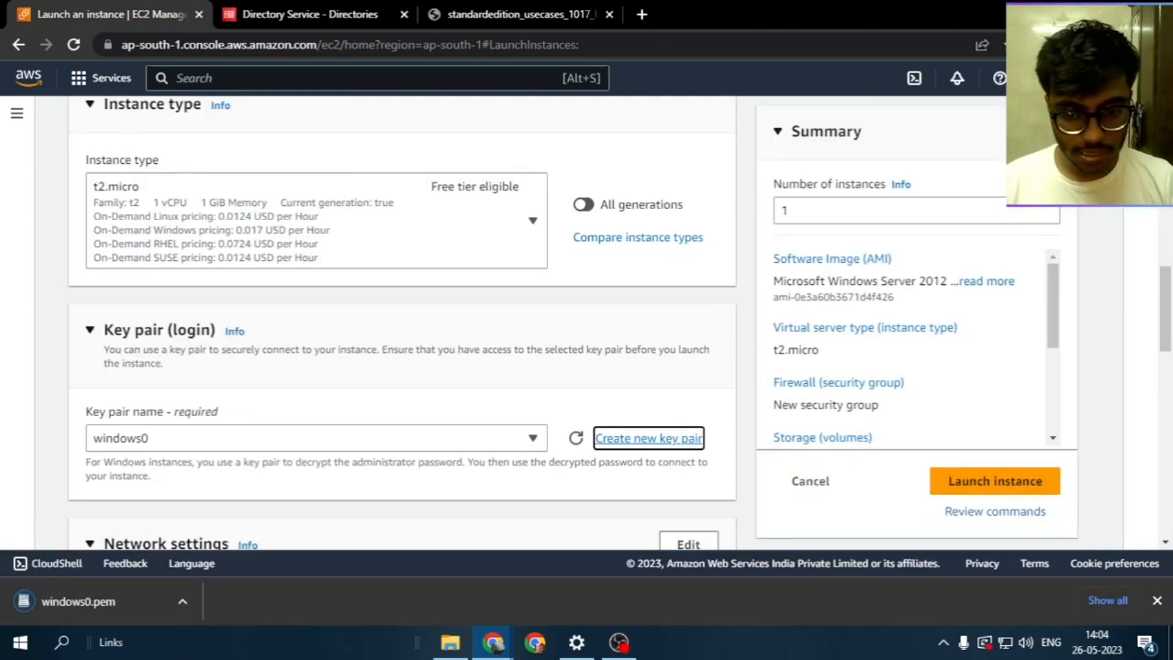
{"action": "left_click", "coordinate": [1156, 600]}
{"action": "scroll", "coordinate": [256, 342], "scroll_direction": "down", "scroll_amount": 5}
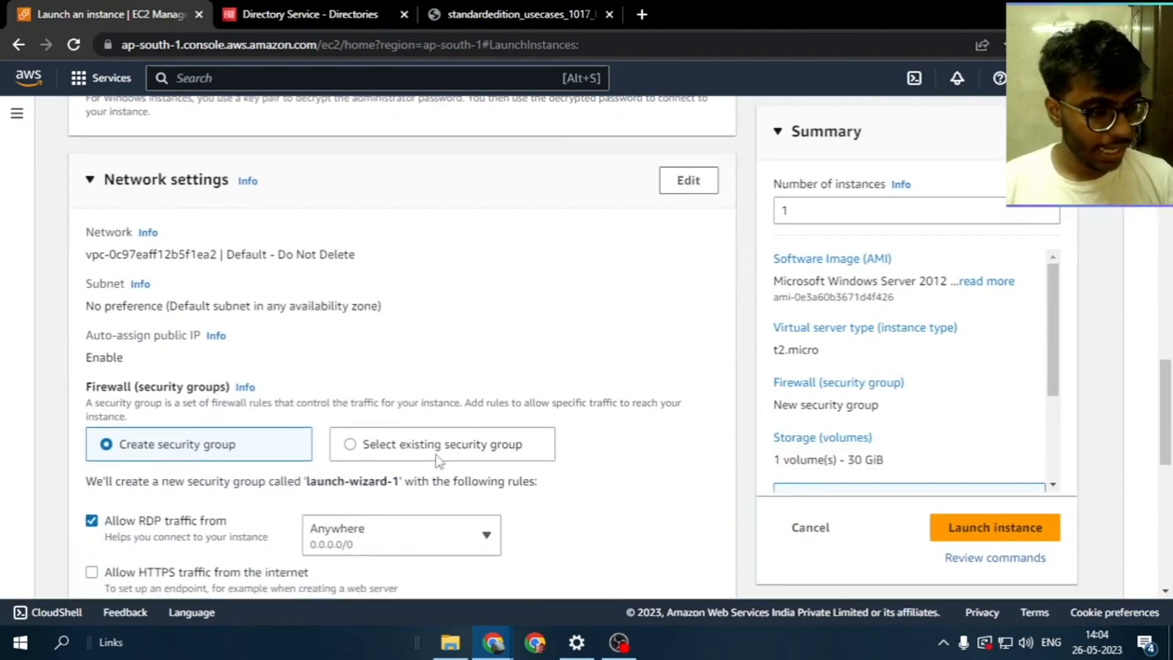
Select the existing WinSG security group for the instance
{"action": "scroll", "coordinate": [370, 470], "scroll_direction": "down", "scroll_amount": 4}
{"action": "left_click", "coordinate": [353, 208]}
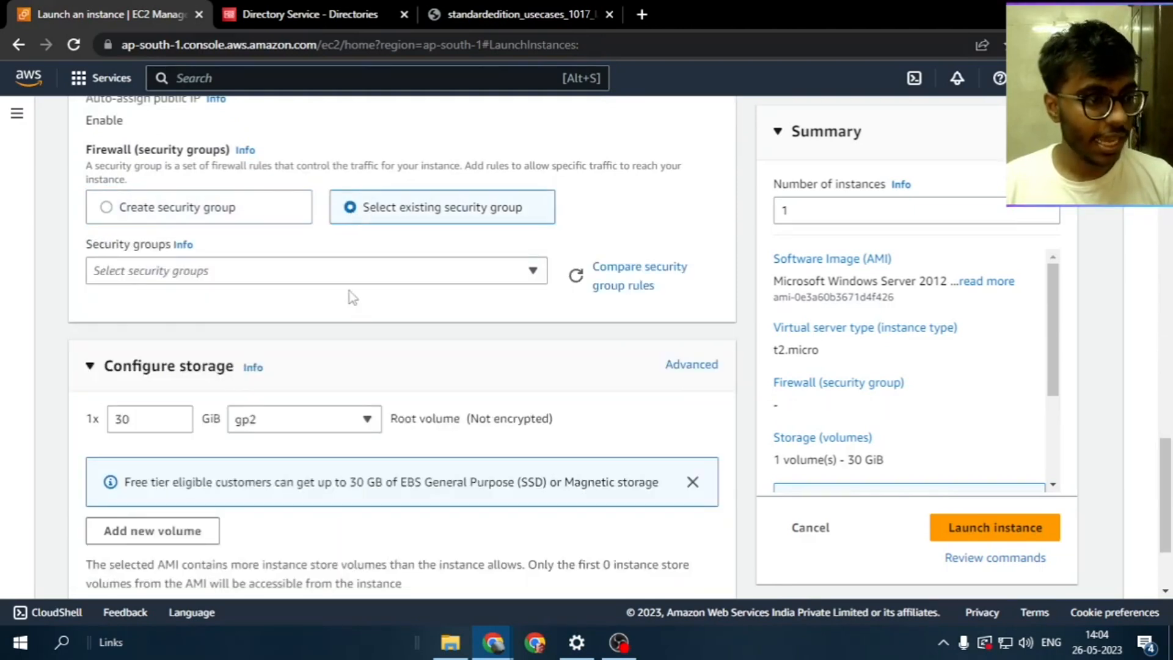
{"action": "left_click", "coordinate": [351, 271]}
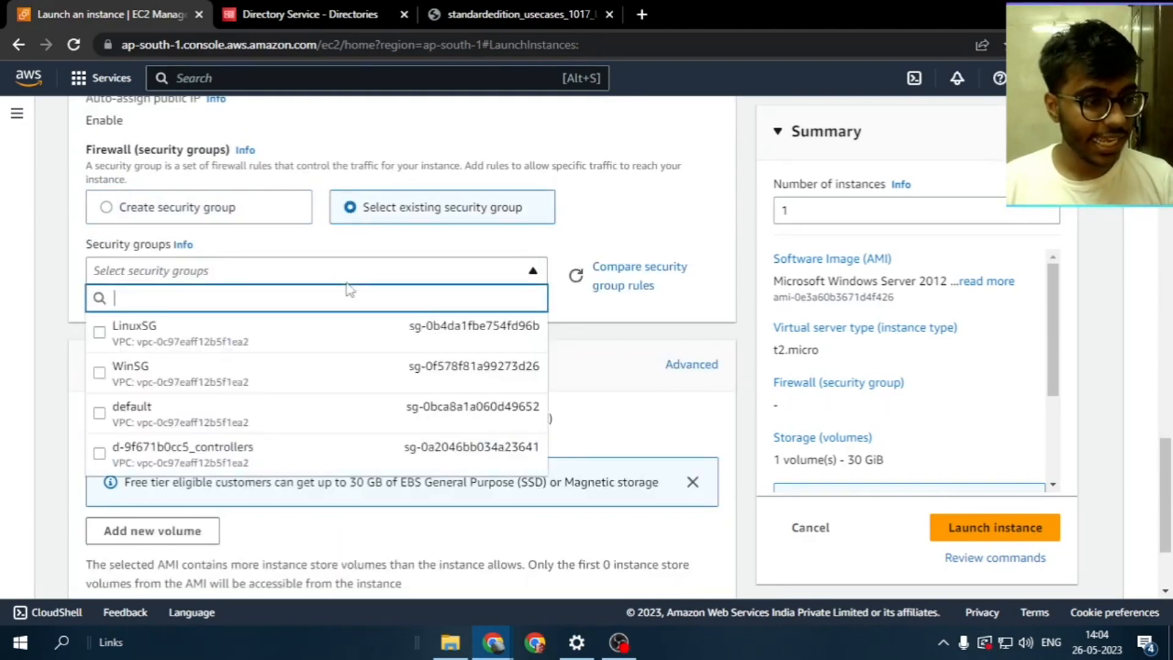
{"action": "left_click", "coordinate": [270, 388]}
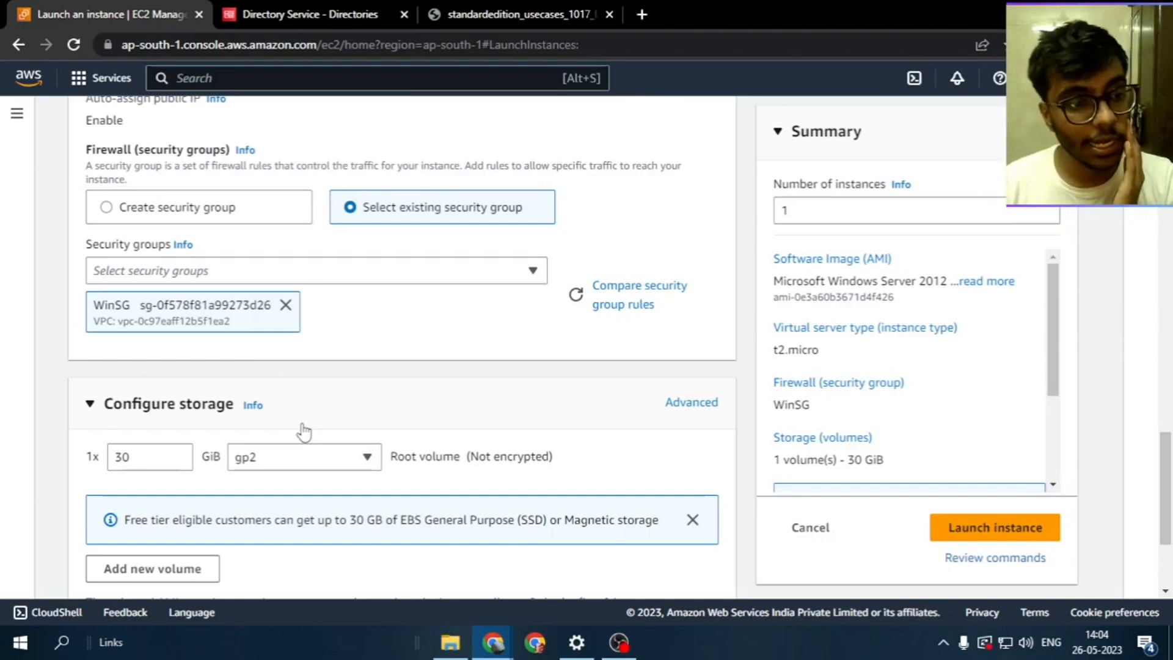
In Advanced details, join domain rstforum.com and set IAM instance profile EC2-Access-AD
{"action": "scroll", "coordinate": [303, 431], "scroll_direction": "down", "scroll_amount": 3}
{"action": "scroll", "coordinate": [375, 393], "scroll_direction": "up", "scroll_amount": 7}
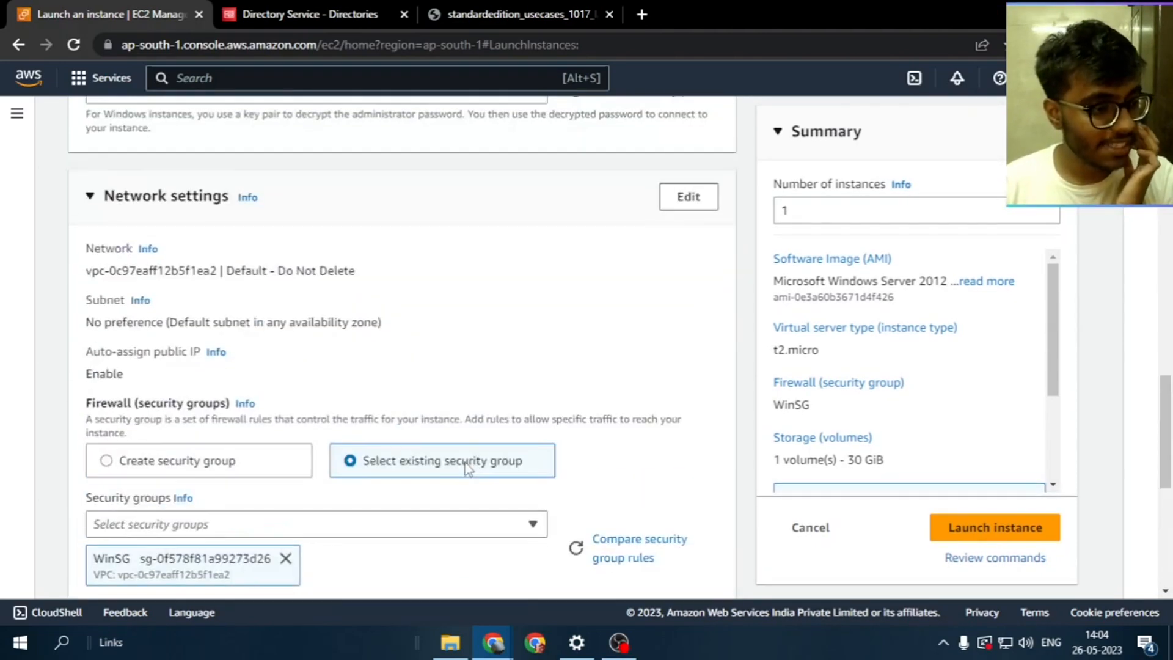
{"action": "scroll", "coordinate": [465, 471], "scroll_direction": "down", "scroll_amount": 7}
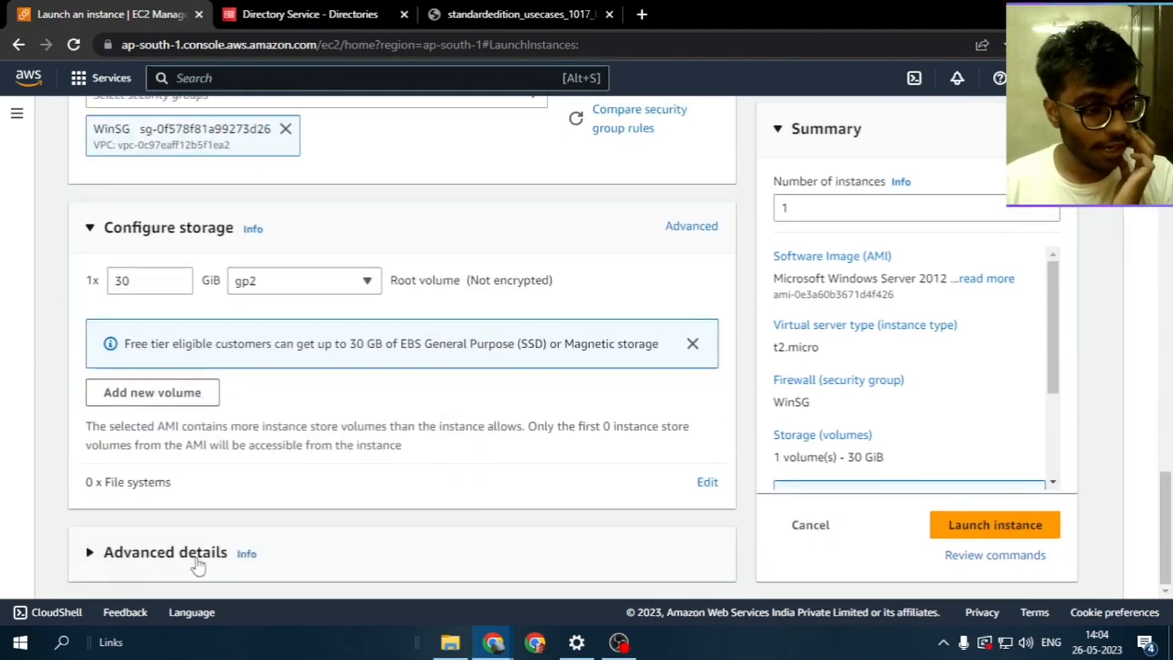
{"action": "scroll", "coordinate": [499, 427], "scroll_direction": "down", "scroll_amount": 5}
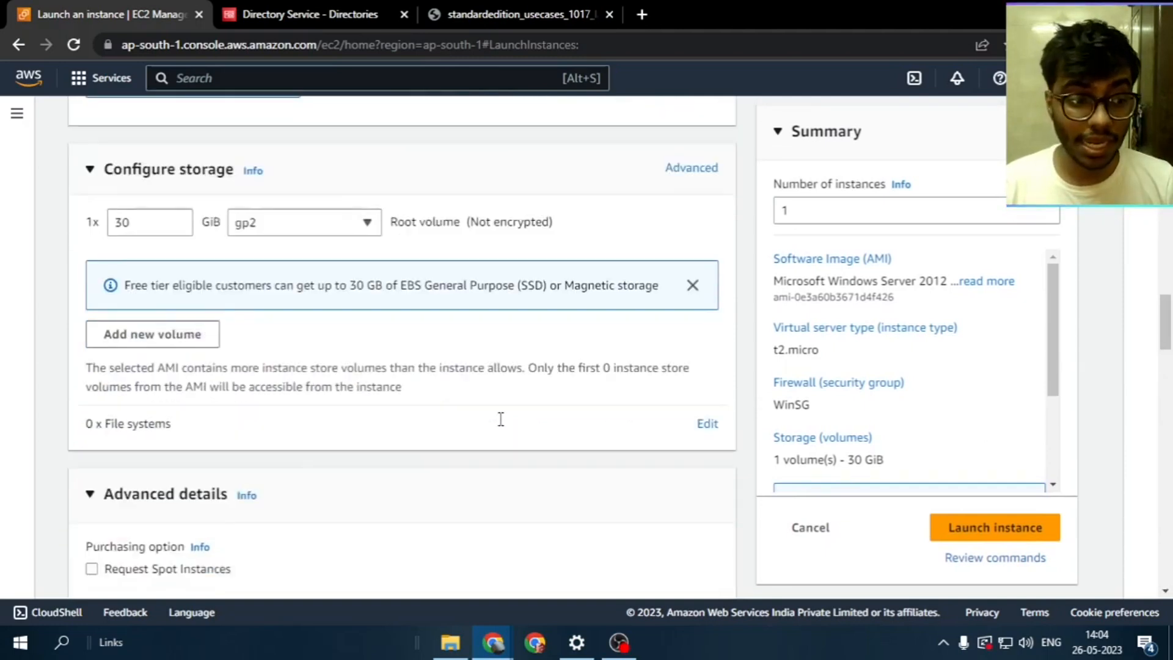
{"action": "left_click", "coordinate": [163, 355]}
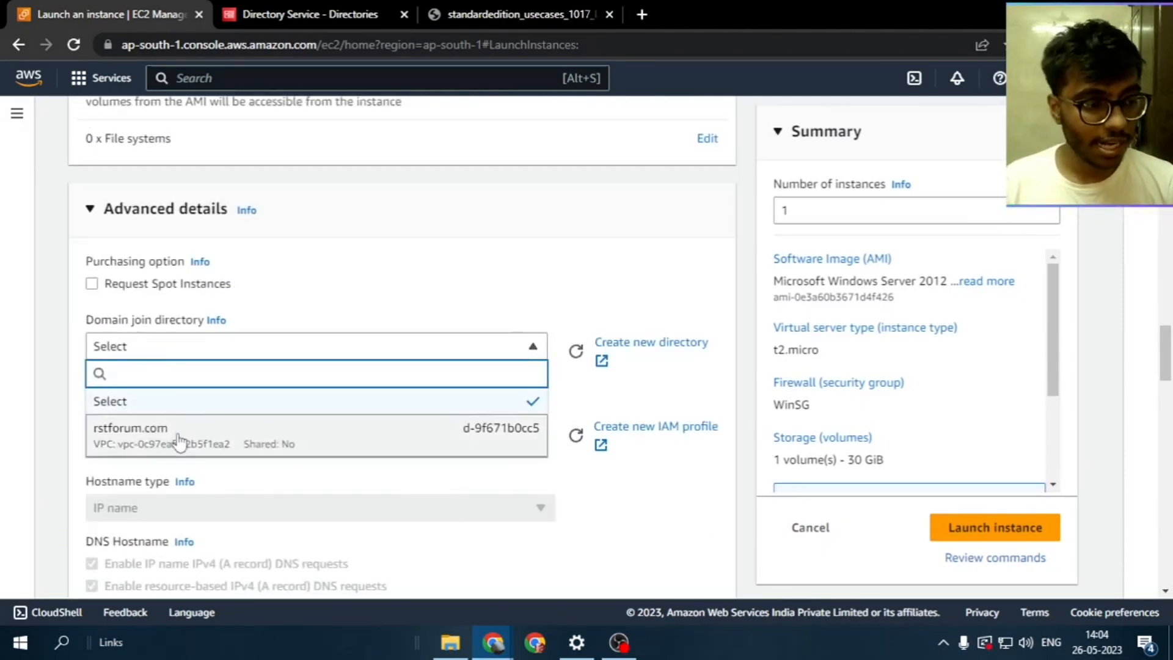
{"action": "left_click", "coordinate": [177, 437]}
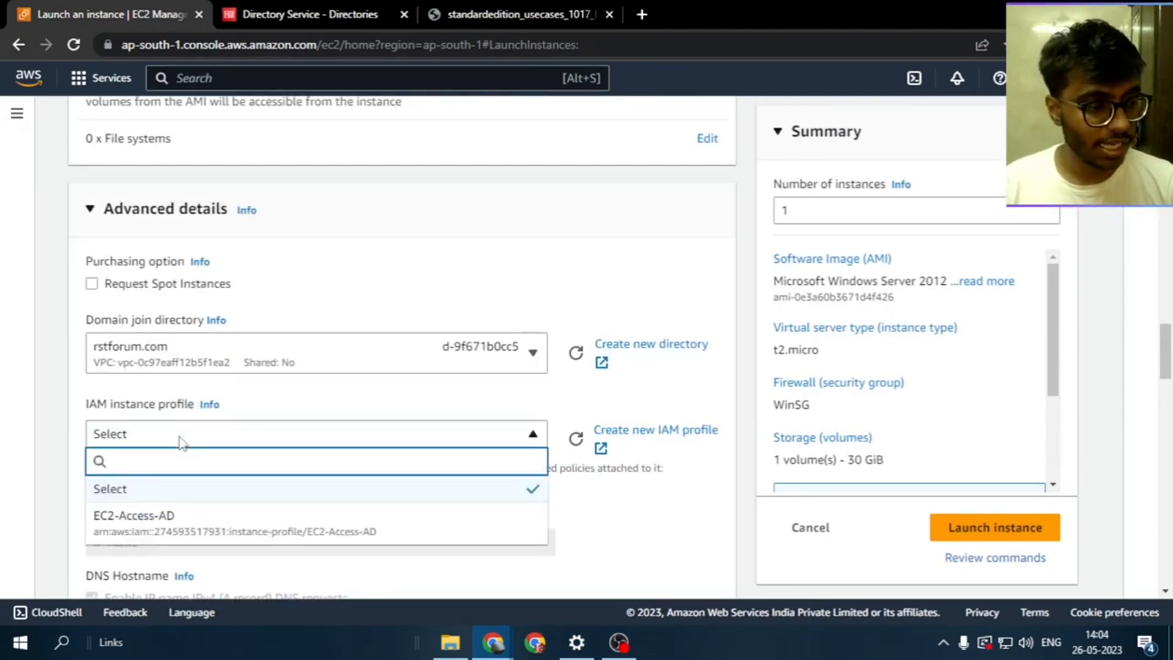
{"action": "left_click", "coordinate": [233, 530]}
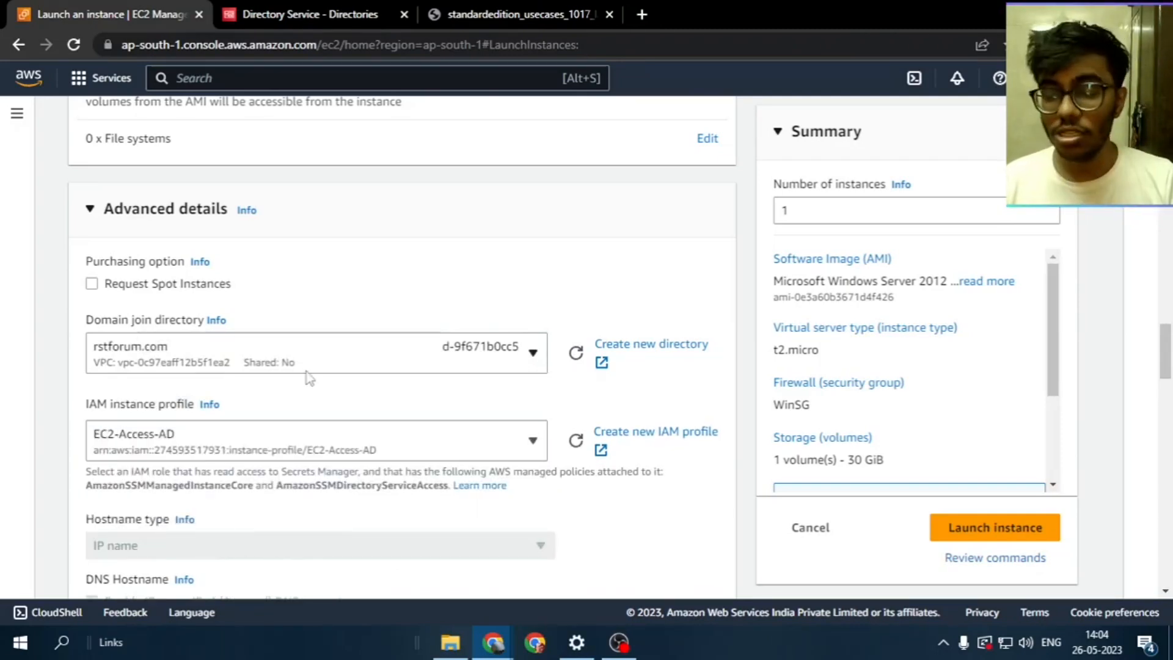
{"action": "scroll", "coordinate": [308, 376], "scroll_direction": "down", "scroll_amount": 5}
{"action": "scroll", "coordinate": [308, 375], "scroll_direction": "down", "scroll_amount": 10}
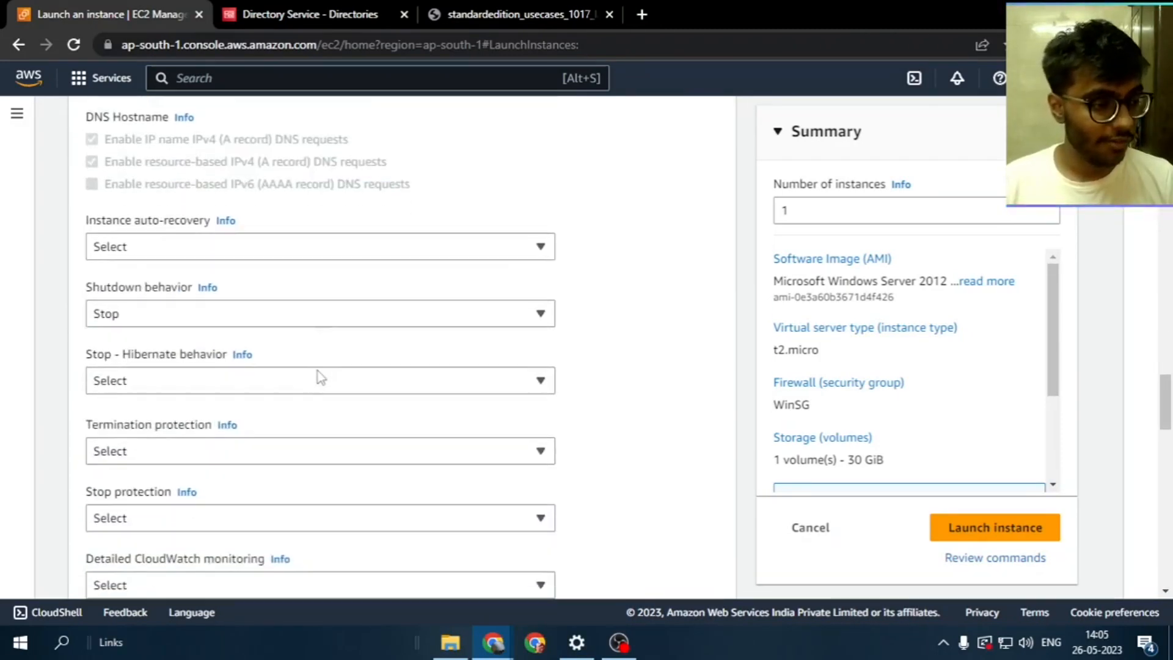
Launch the Windows instance, view its details, and clear the instance ID filter
{"action": "left_click", "coordinate": [1046, 523]}
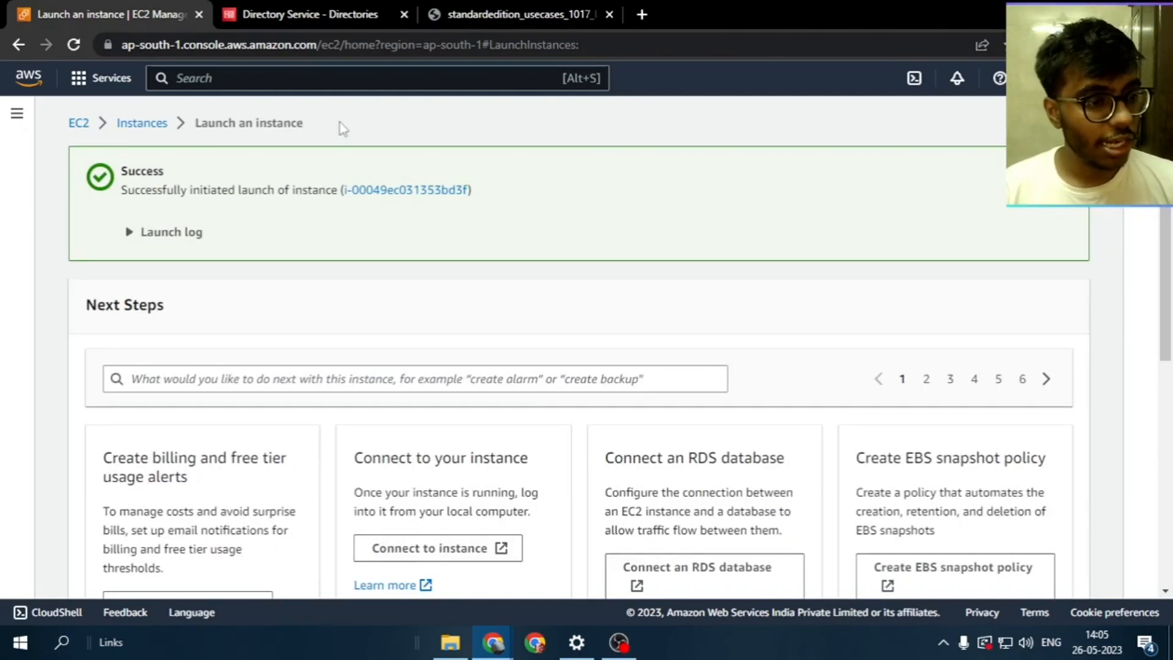
{"action": "left_click", "coordinate": [377, 195]}
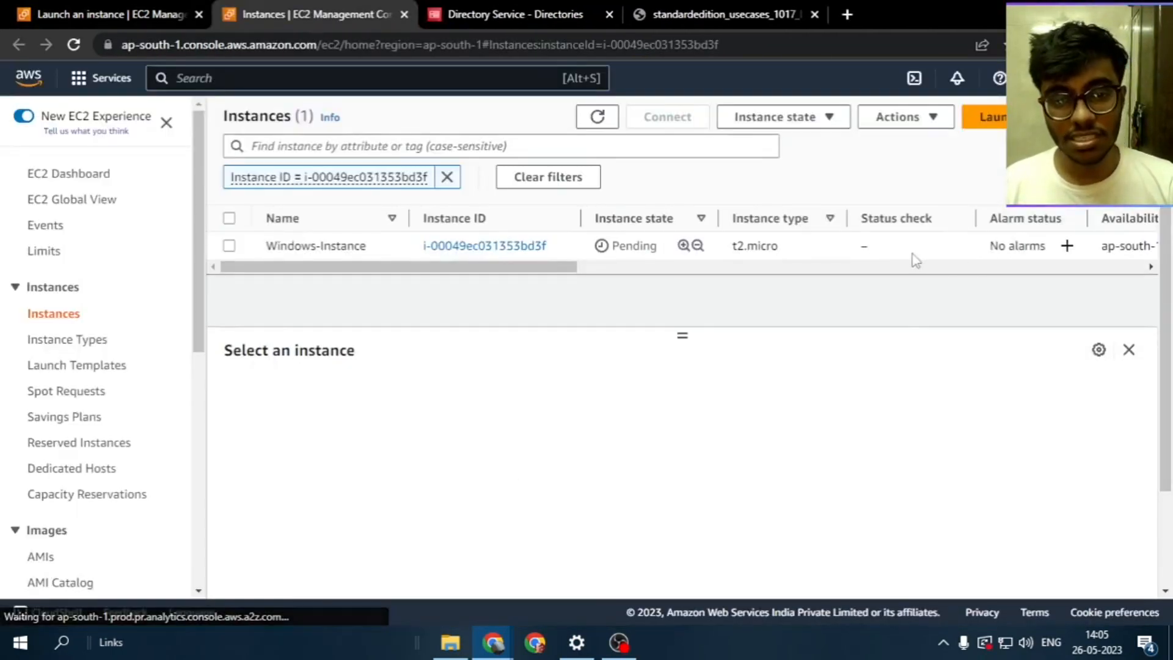
{"action": "left_click", "coordinate": [913, 250]}
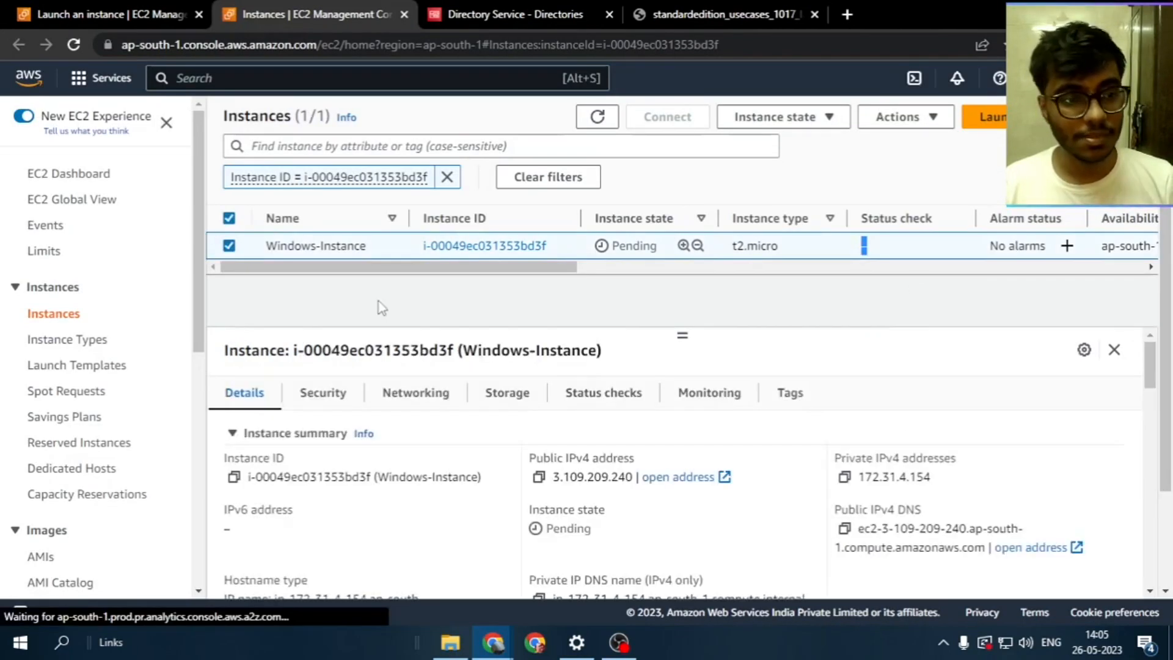
{"action": "left_click", "coordinate": [447, 177]}
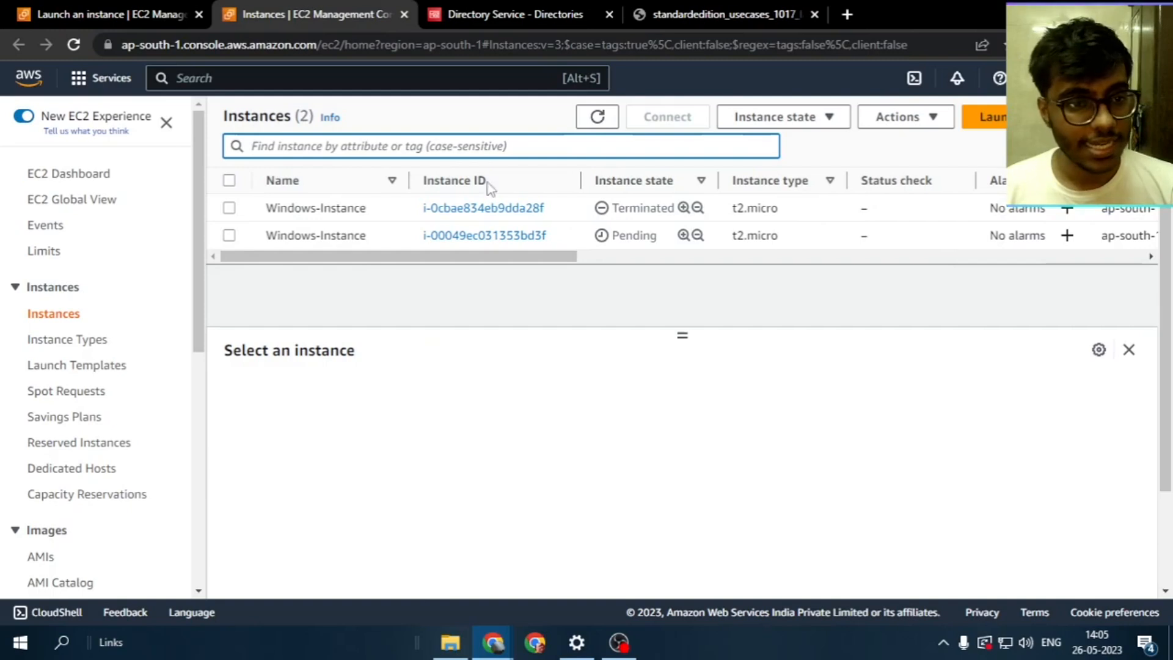
Refresh the instance list repeatedly until Windows-Instance shows Running
{"action": "left_click", "coordinate": [585, 122]}
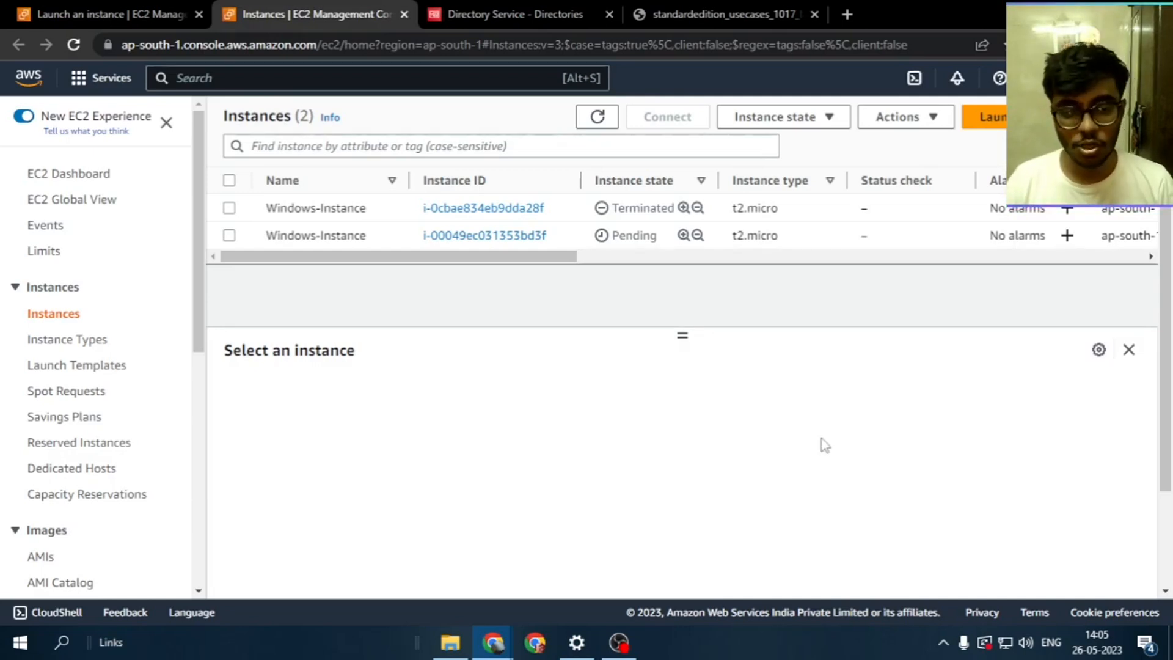
{"action": "left_click", "coordinate": [596, 117]}
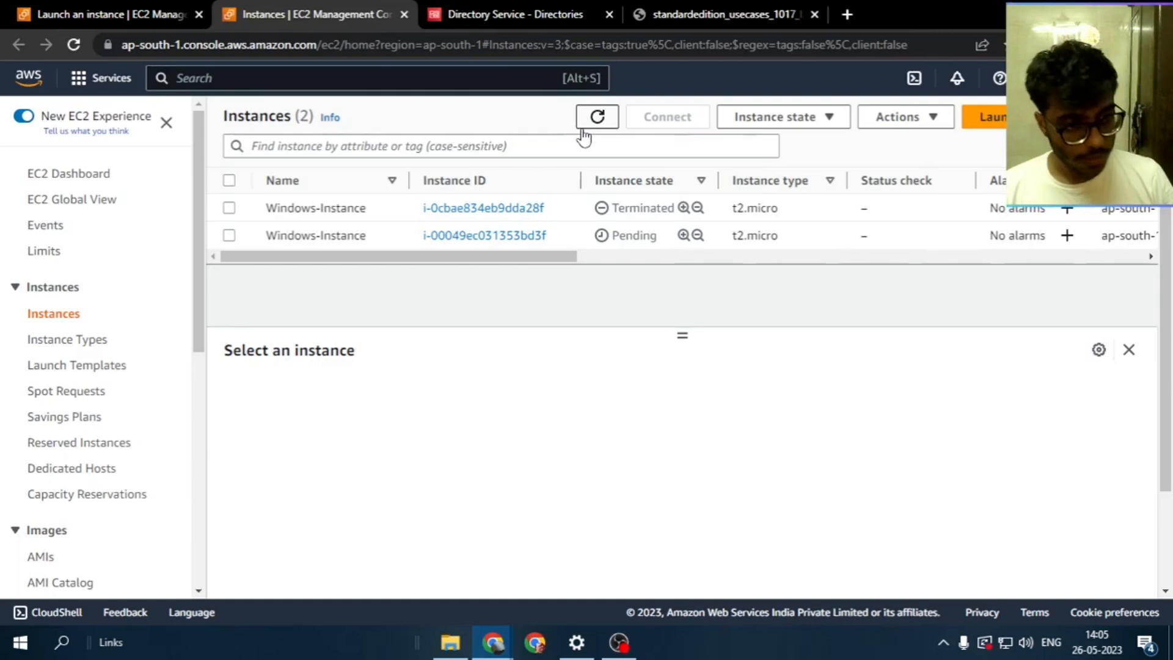
{"action": "left_click", "coordinate": [606, 114]}
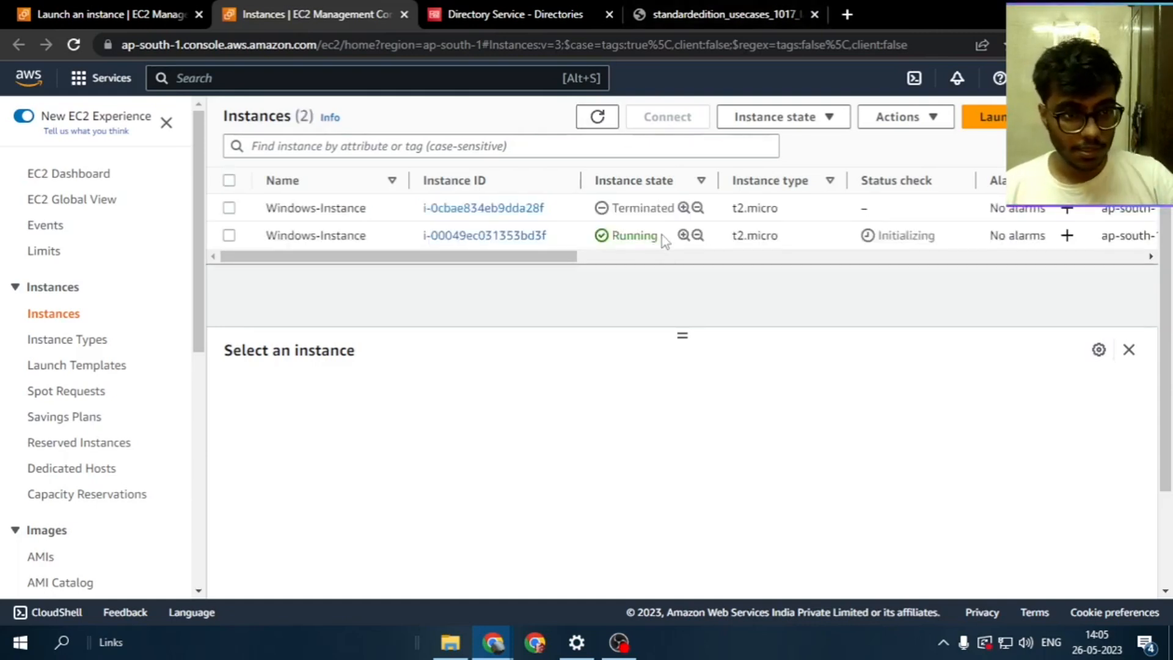
Copy the running Windows-Instance's public IPv4 address and switch to the Directory Service directories page
{"action": "double_click", "coordinate": [932, 236]}
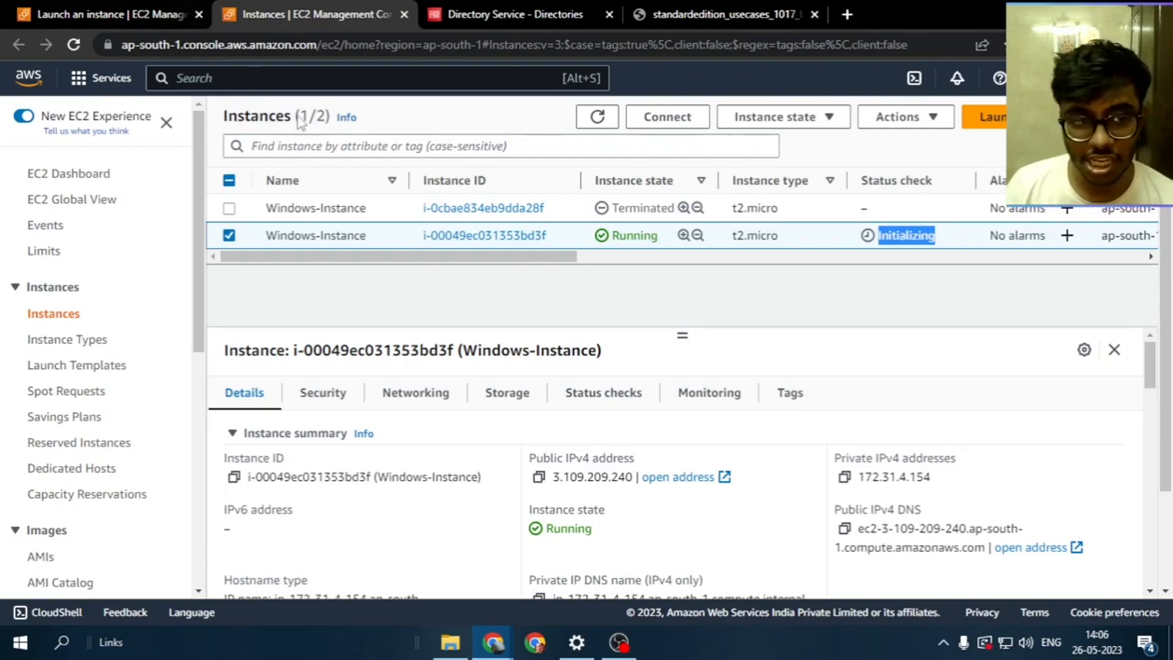
{"action": "left_click", "coordinate": [598, 125]}
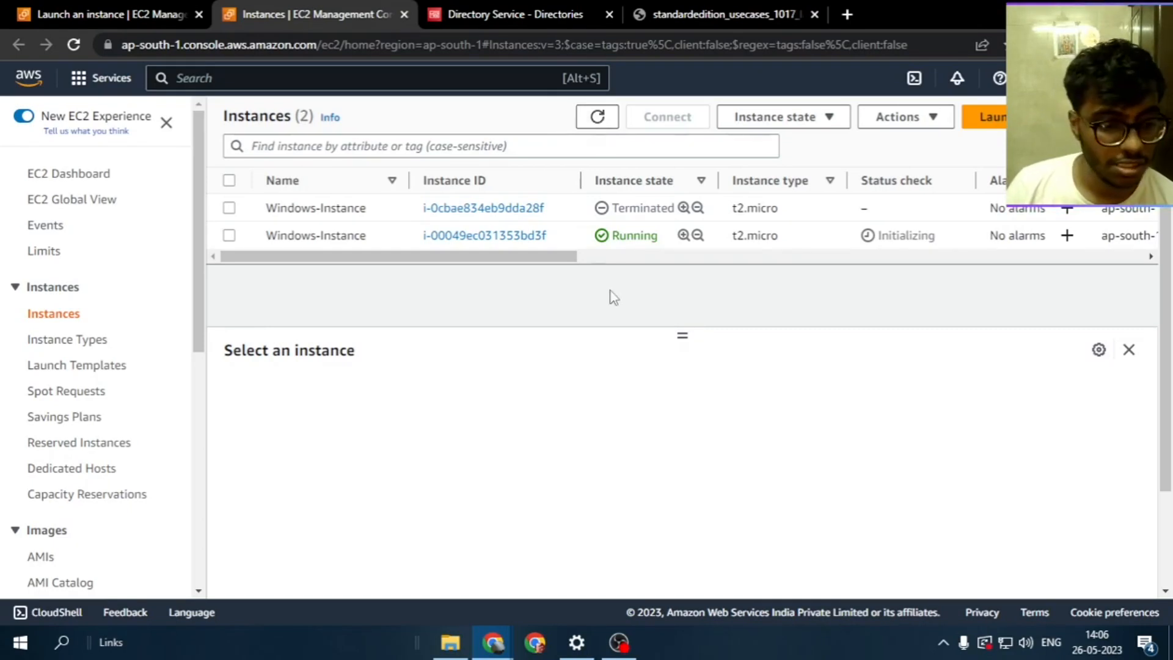
{"action": "left_click", "coordinate": [227, 238]}
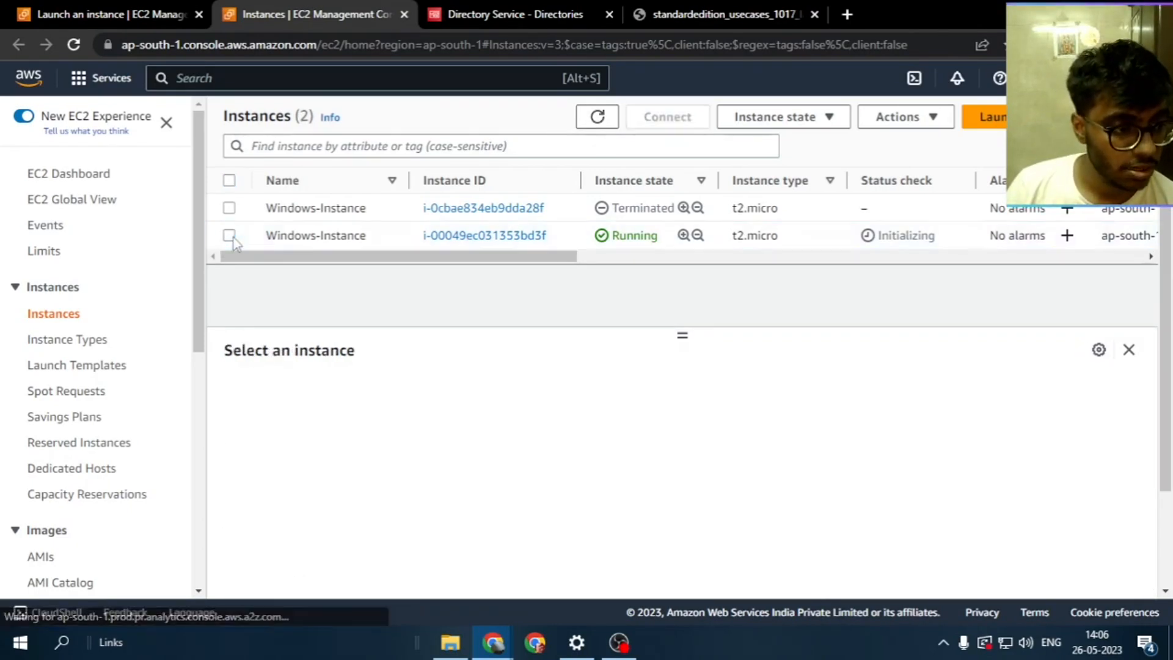
{"action": "left_click", "coordinate": [538, 478]}
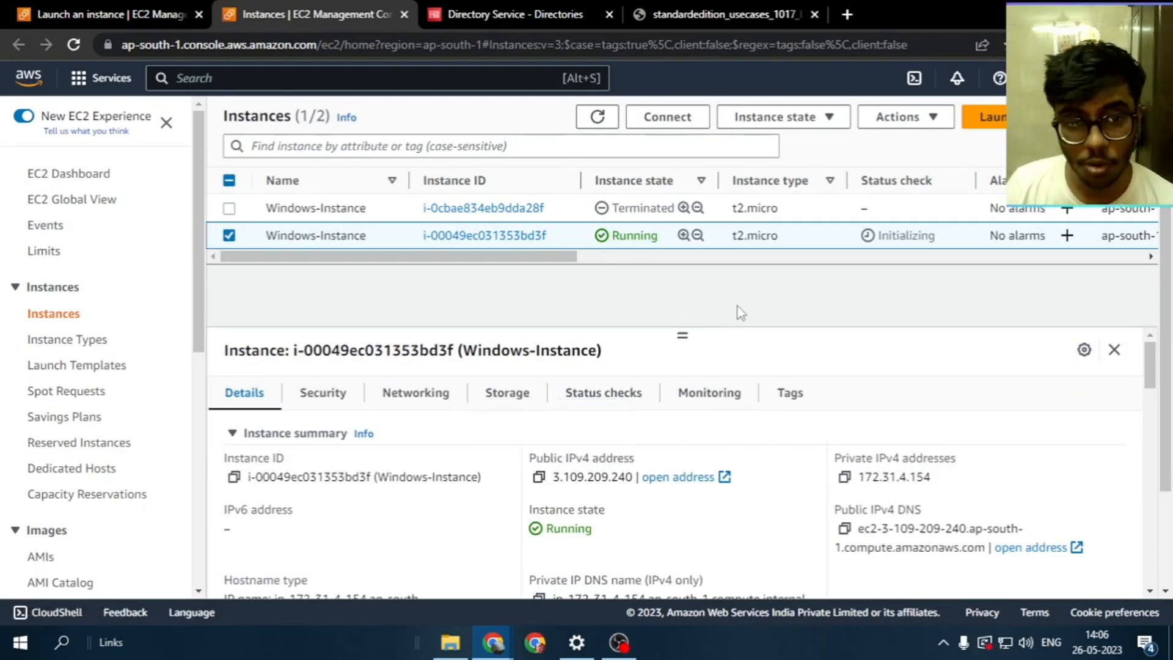
{"action": "left_click", "coordinate": [485, 5]}
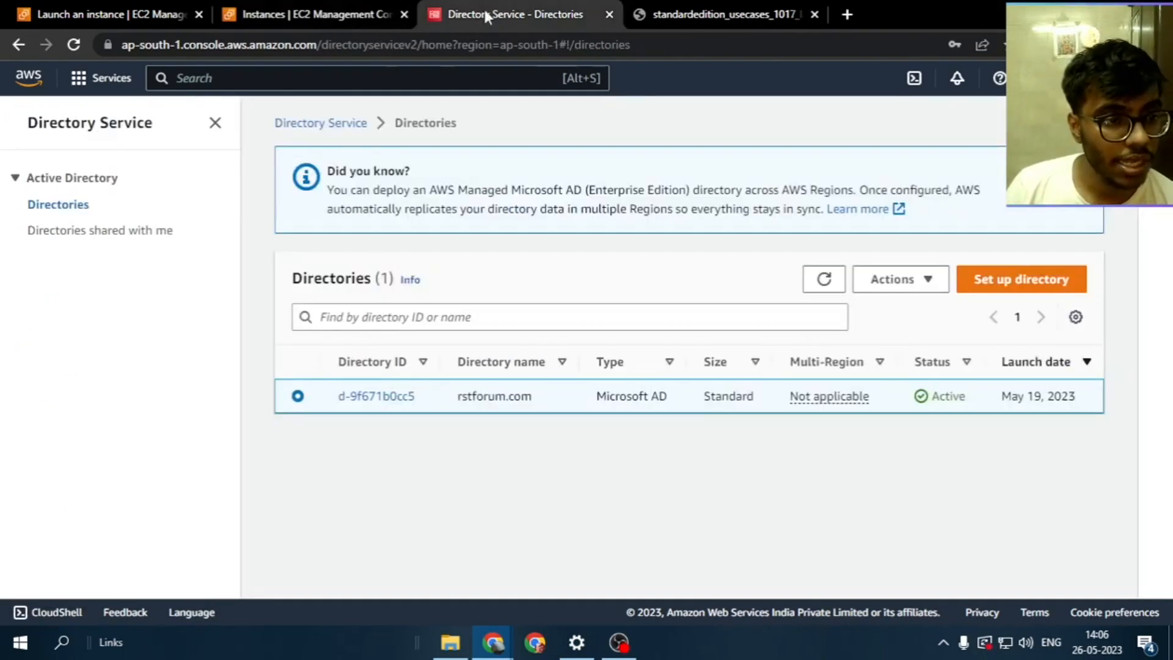
Open Actions > Reset user password on the directory, then refresh the EC2 instance list
{"action": "left_click", "coordinate": [882, 285]}
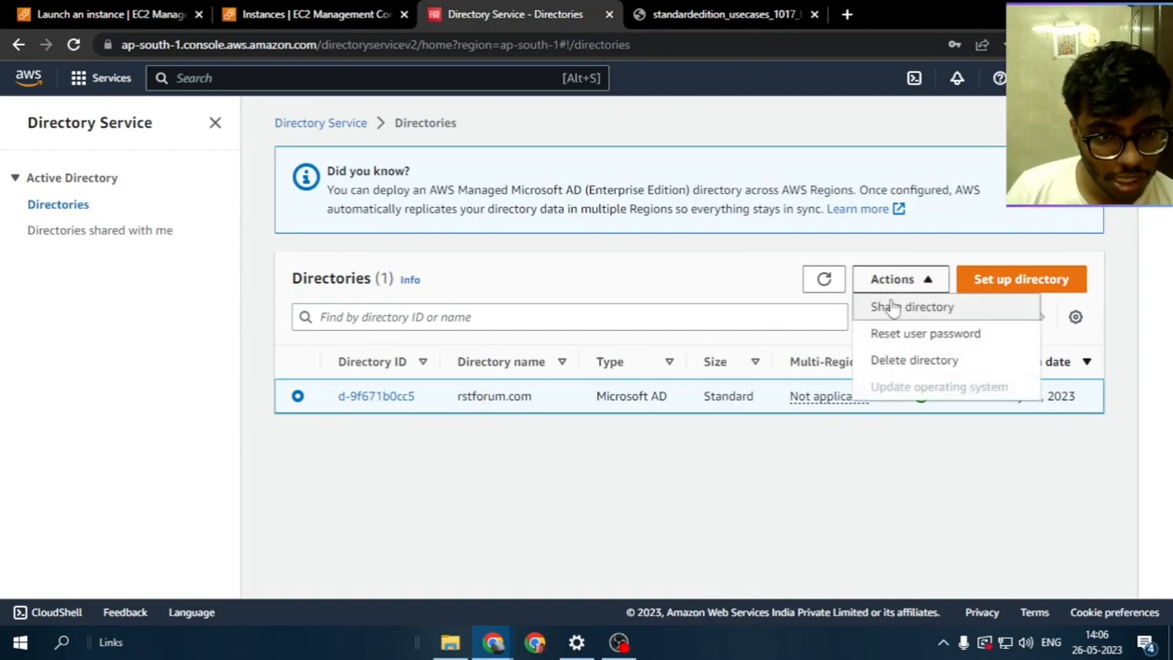
{"action": "left_click", "coordinate": [926, 340]}
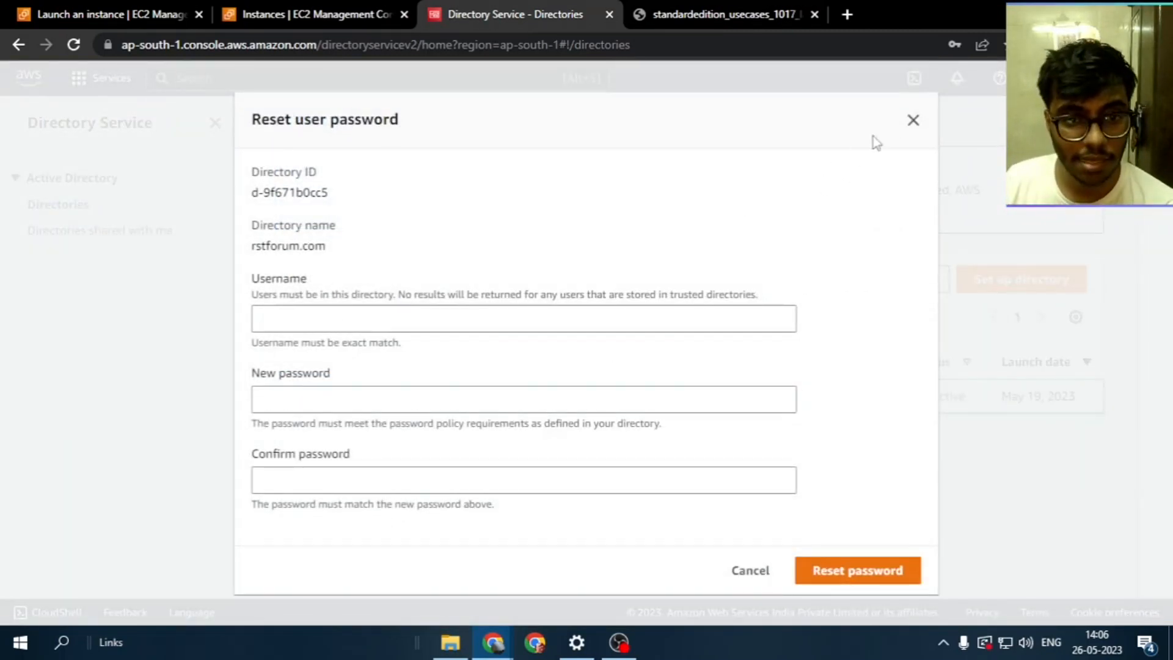
{"action": "left_click", "coordinate": [317, 15]}
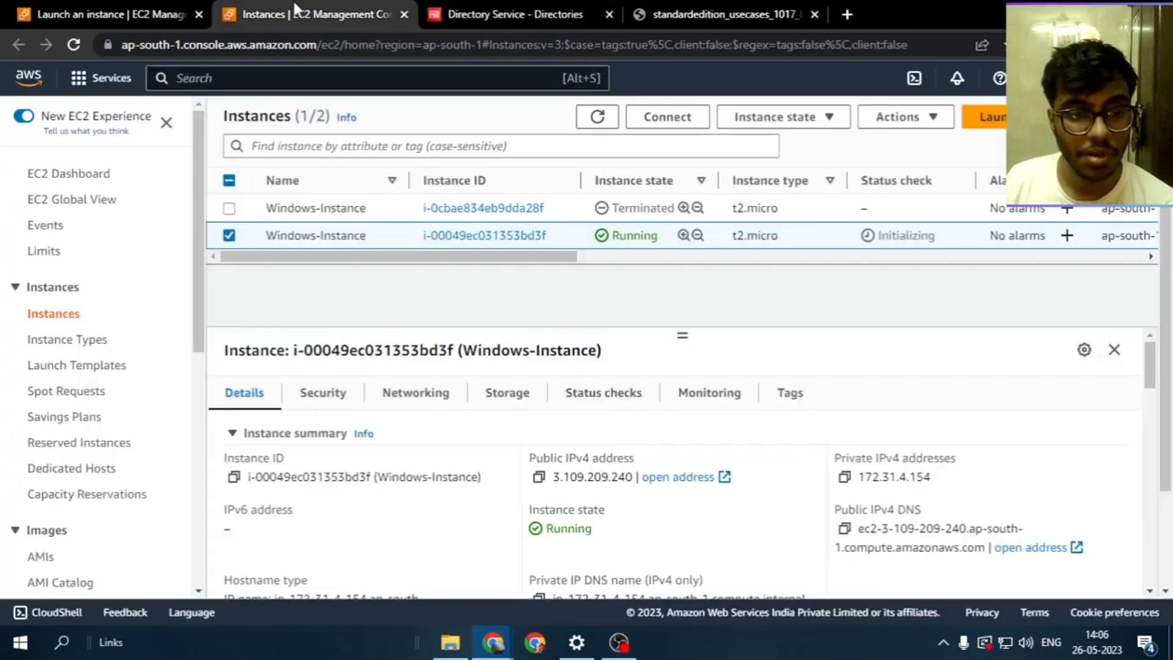
{"action": "left_click", "coordinate": [598, 118]}
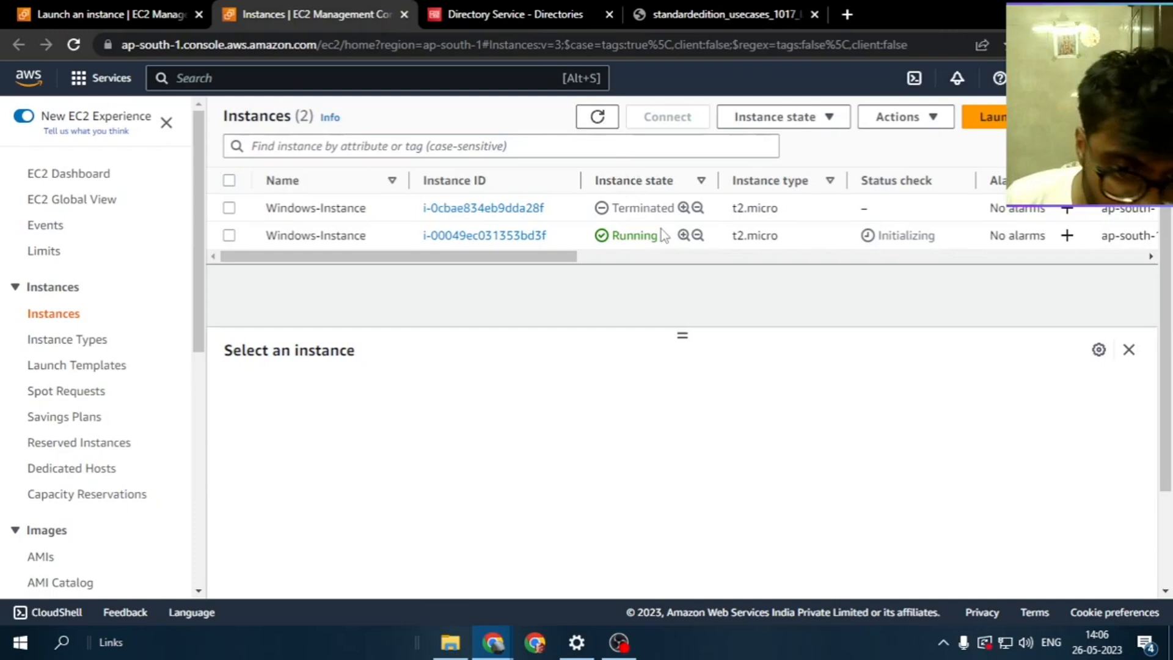
Decrypt the Windows-Instance Administrator password using the windows0.pem key file
{"action": "left_click", "coordinate": [229, 237]}
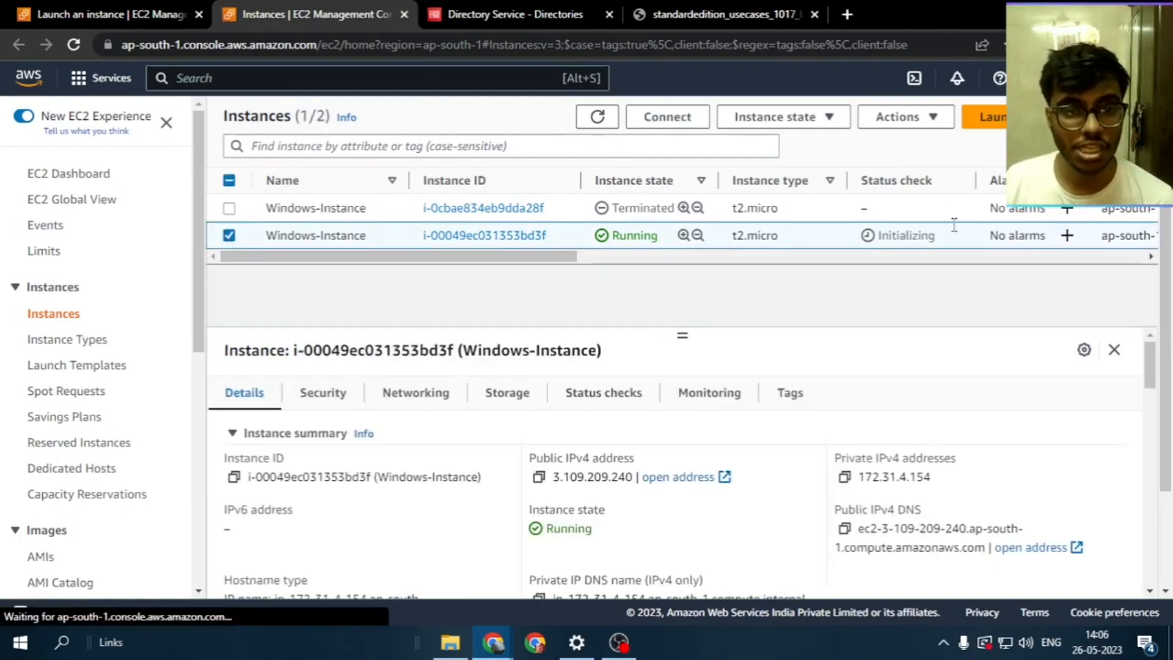
{"action": "left_click", "coordinate": [911, 122]}
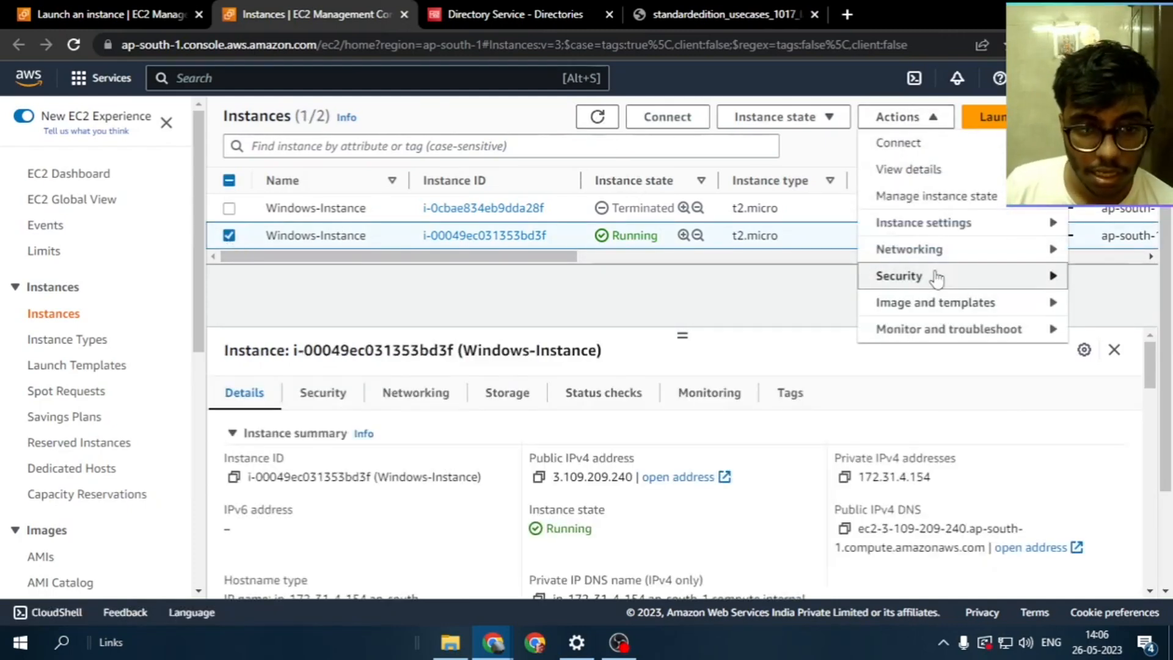
{"action": "mouse_move", "coordinate": [935, 275]}
{"action": "left_click", "coordinate": [763, 304]}
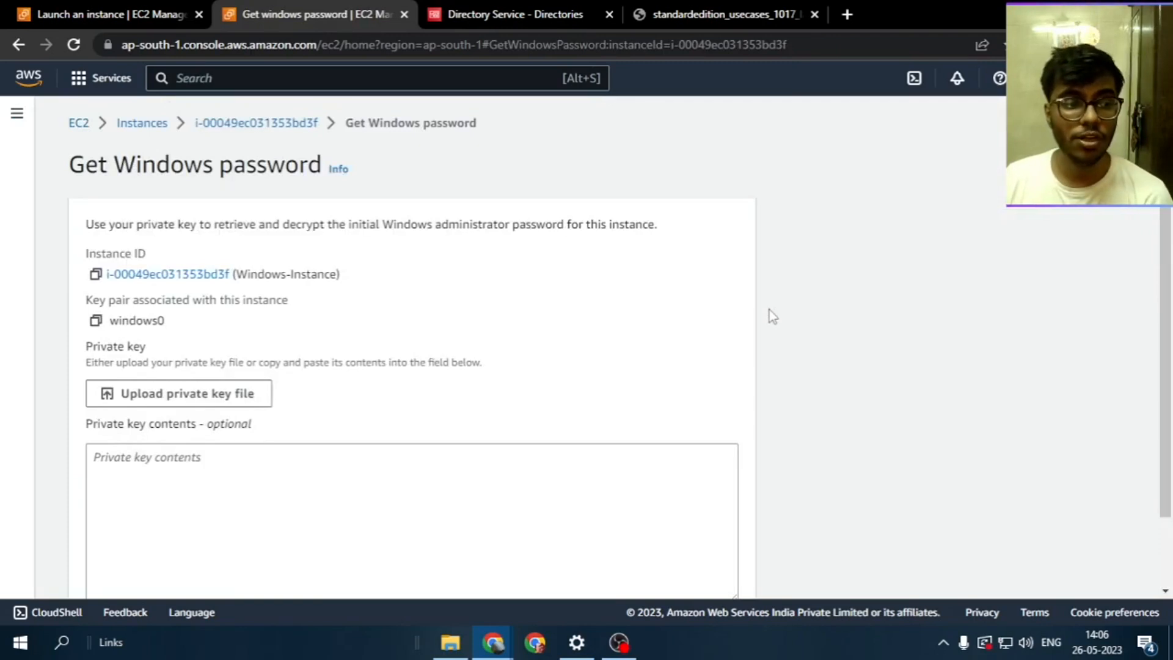
{"action": "scroll", "coordinate": [768, 310], "scroll_direction": "down", "scroll_amount": 2}
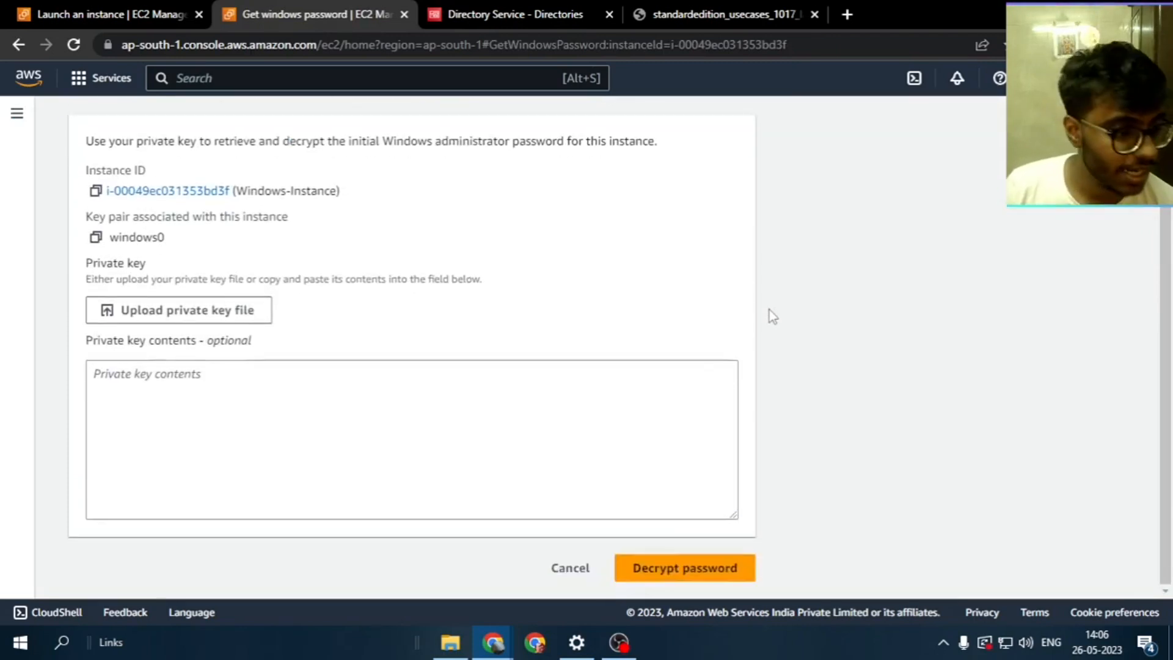
{"action": "left_click", "coordinate": [218, 323]}
{"action": "left_click", "coordinate": [357, 148]}
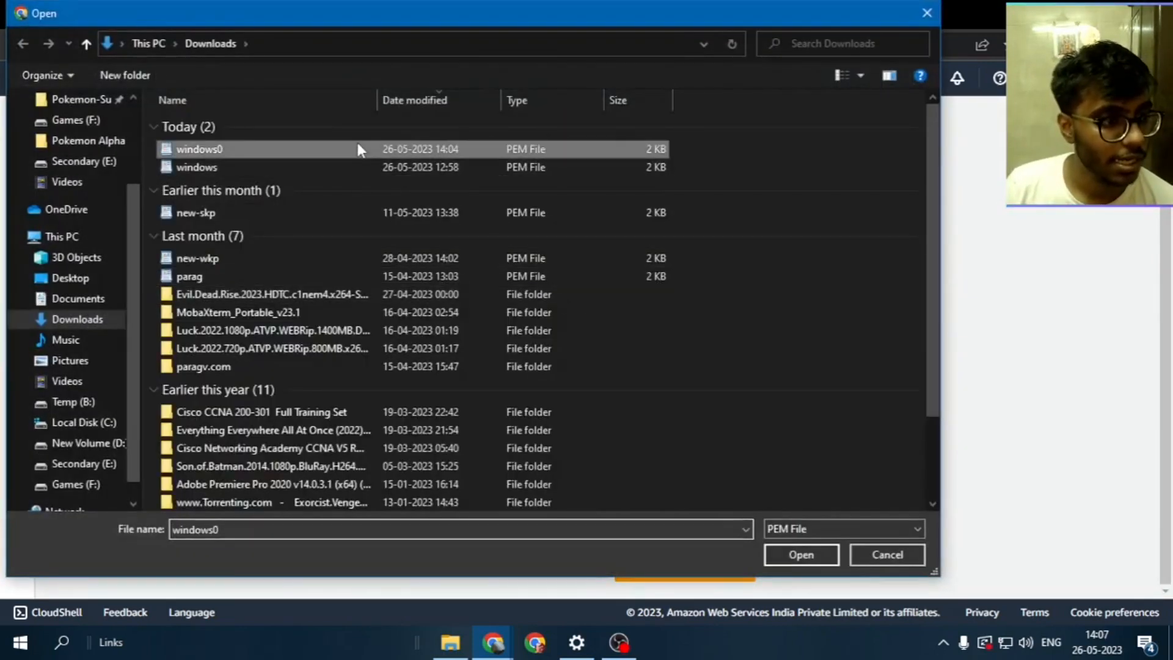
{"action": "left_click", "coordinate": [800, 555]}
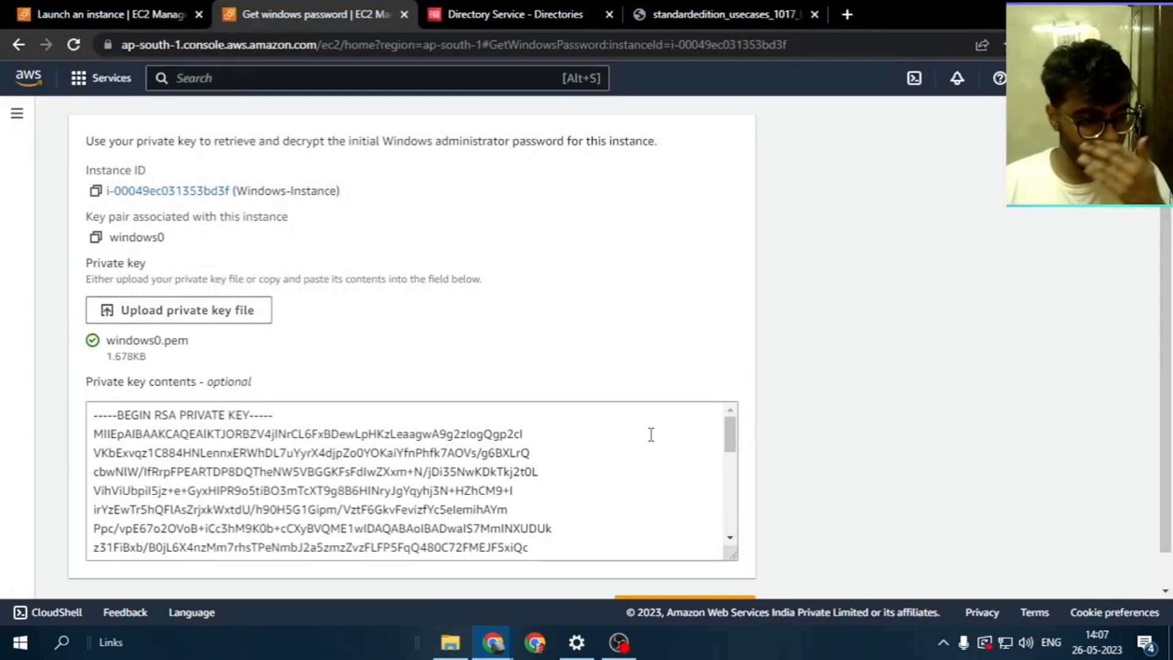
{"action": "scroll", "coordinate": [551, 367], "scroll_direction": "down", "scroll_amount": 1}
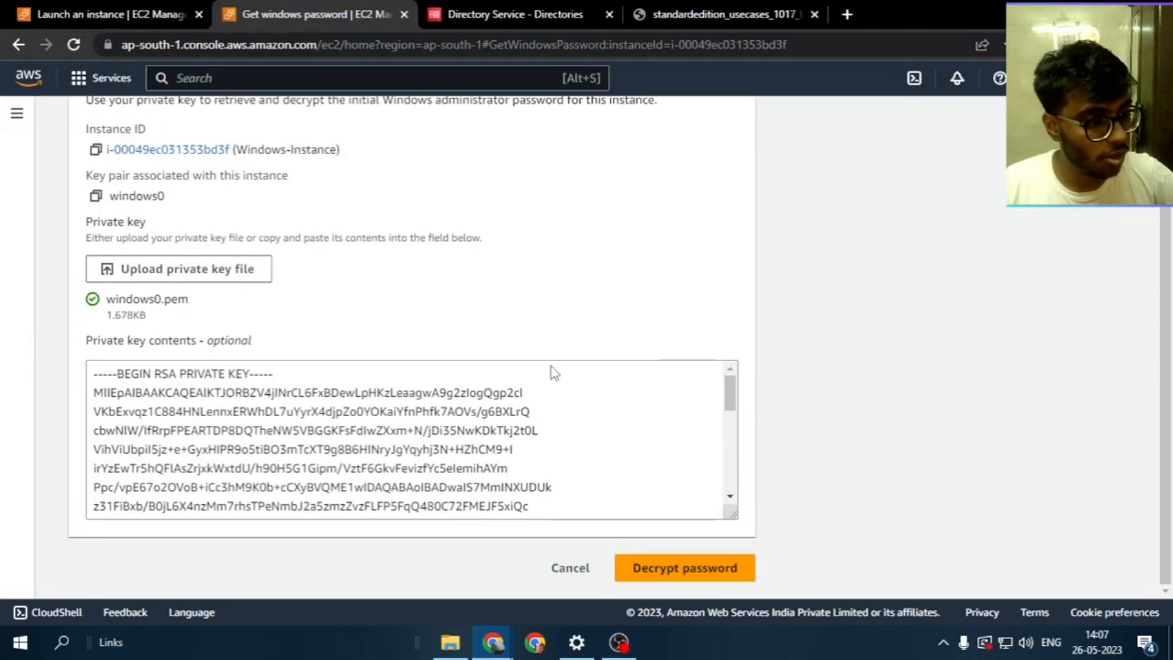
{"action": "left_click", "coordinate": [646, 567]}
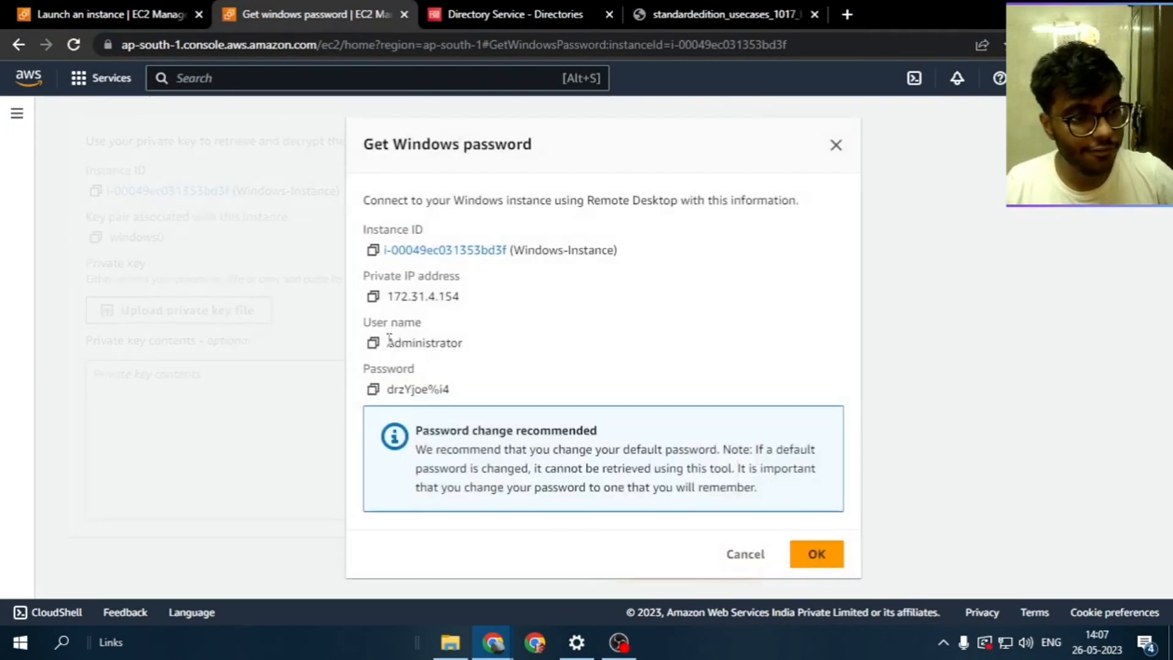
Copy the decrypted Administrator password and return to the launch success page
{"action": "double_click", "coordinate": [408, 296]}
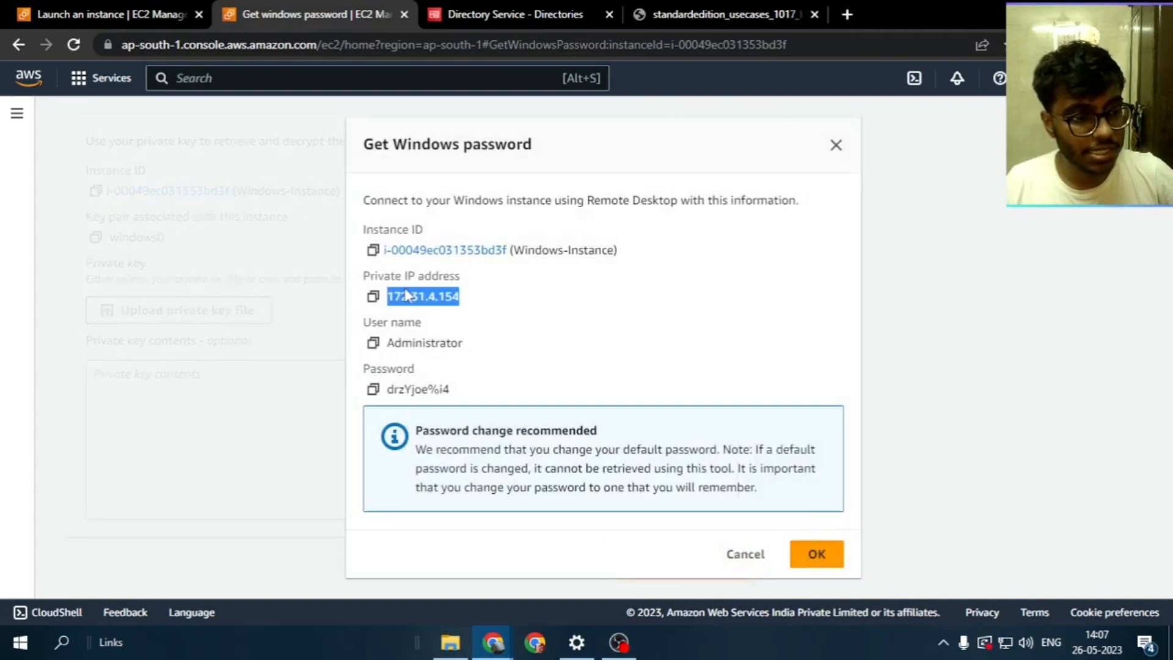
{"action": "double_click", "coordinate": [419, 343]}
{"action": "left_click", "coordinate": [373, 389]}
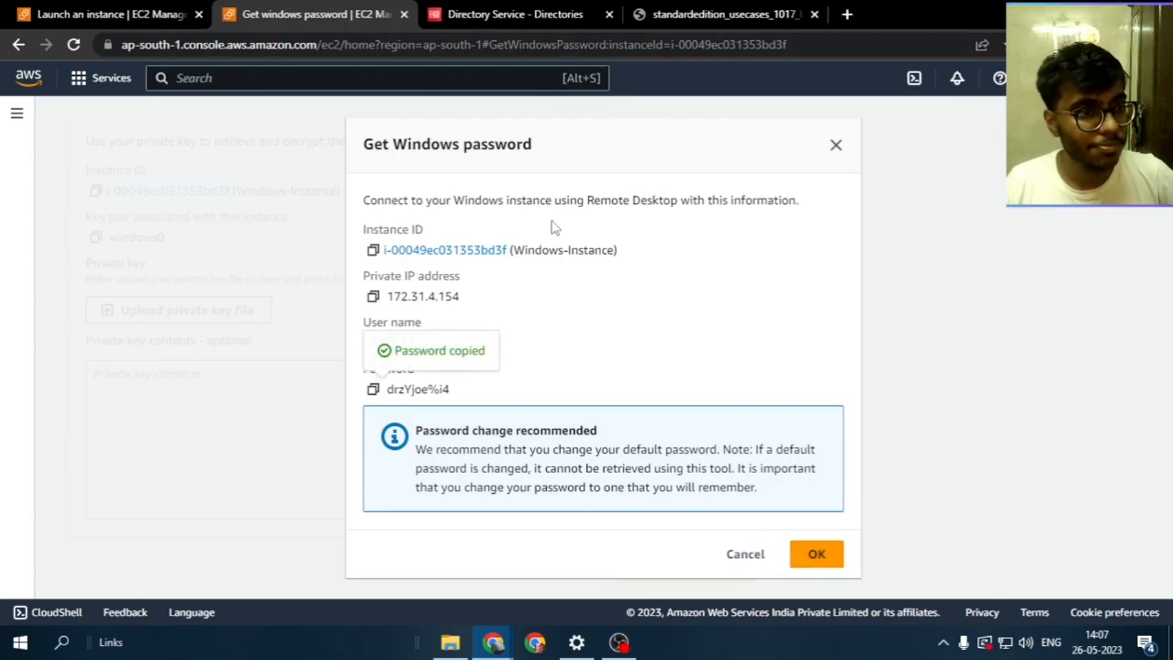
{"action": "left_click", "coordinate": [126, 14]}
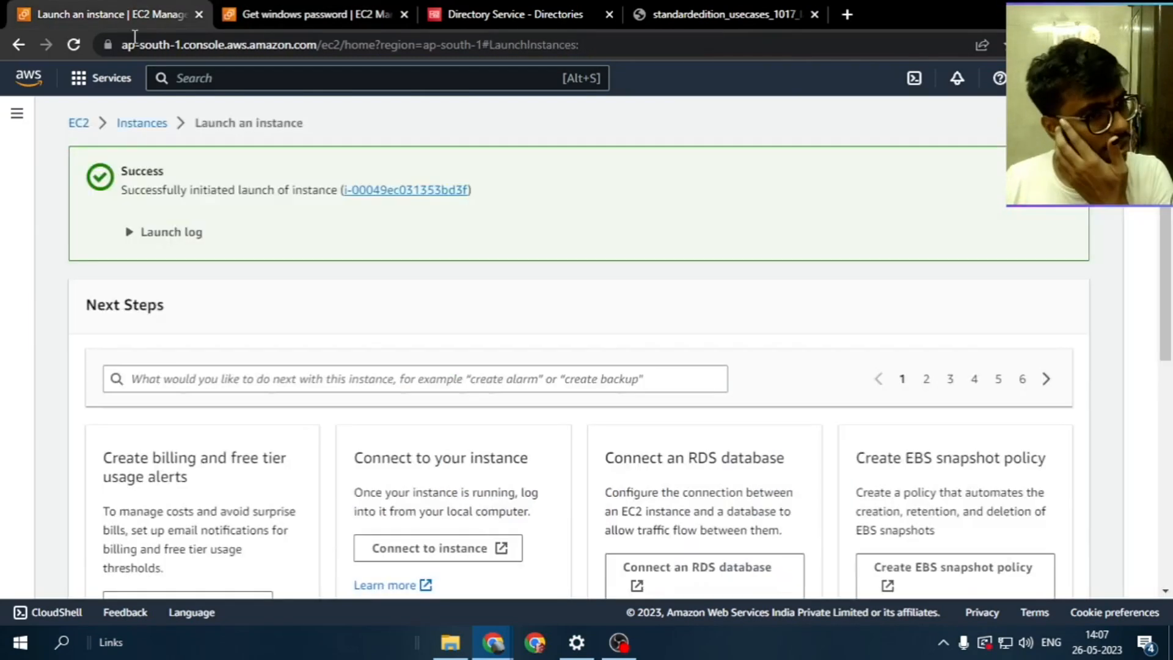
Open Windows-Instance in the filtered instance list and copy its public IPv4 address 3.109.209.240
{"action": "left_click", "coordinate": [400, 194]}
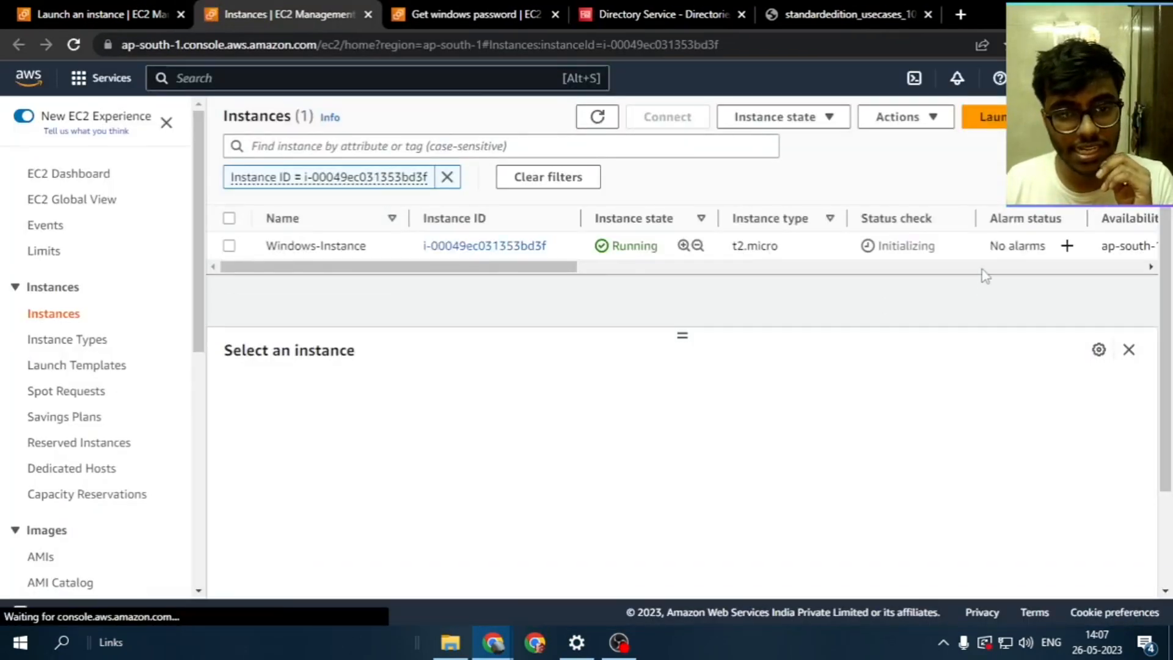
{"action": "left_click", "coordinate": [588, 125]}
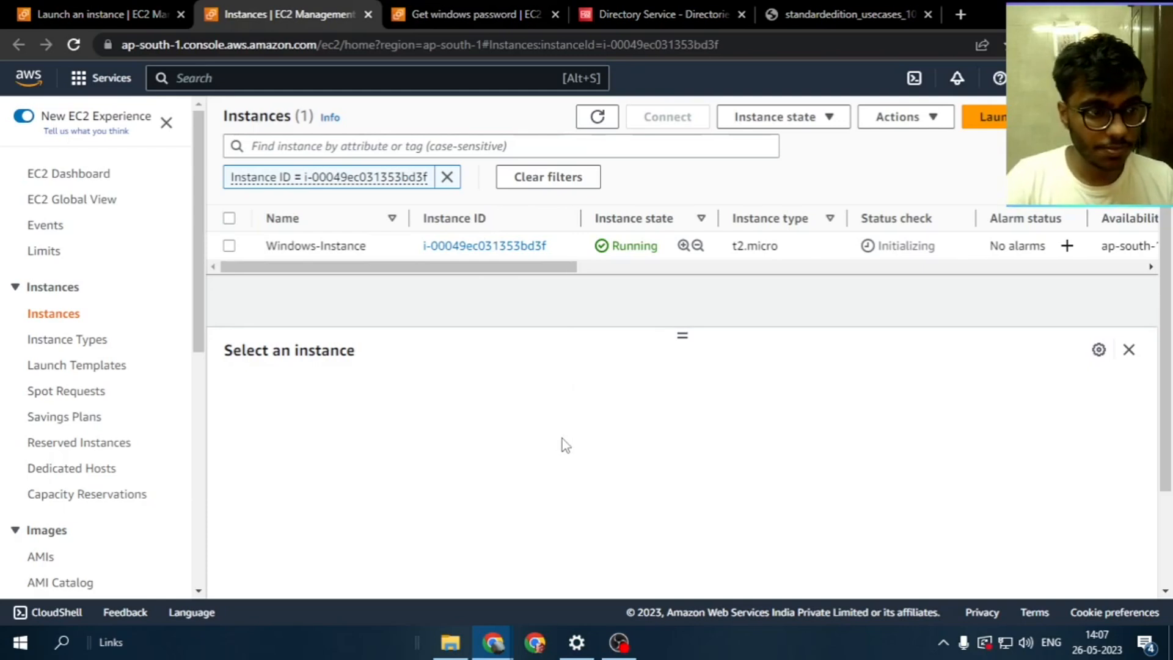
{"action": "key", "text": "super"}
{"action": "left_click", "coordinate": [803, 389]}
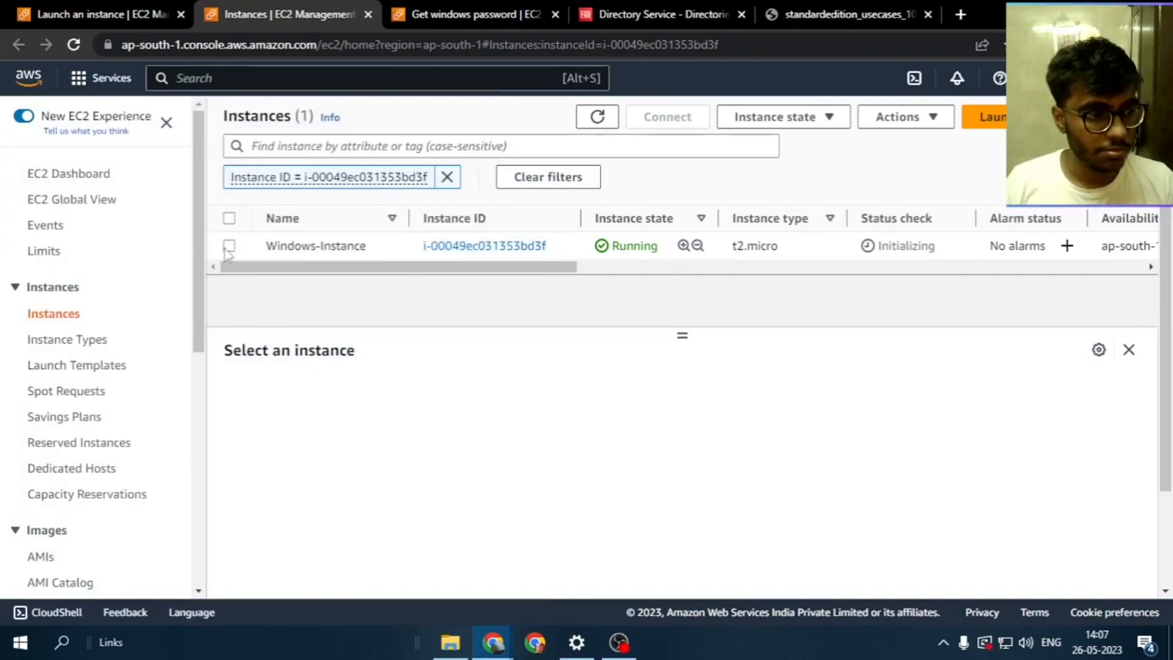
{"action": "left_click", "coordinate": [230, 247]}
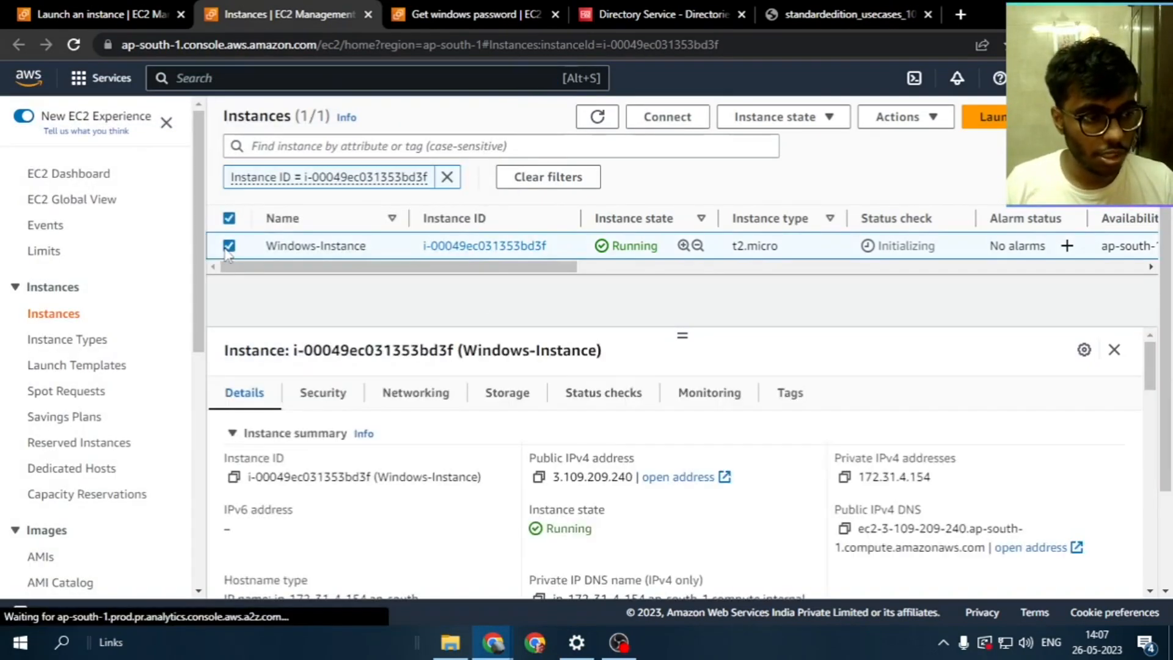
{"action": "left_click", "coordinate": [539, 477]}
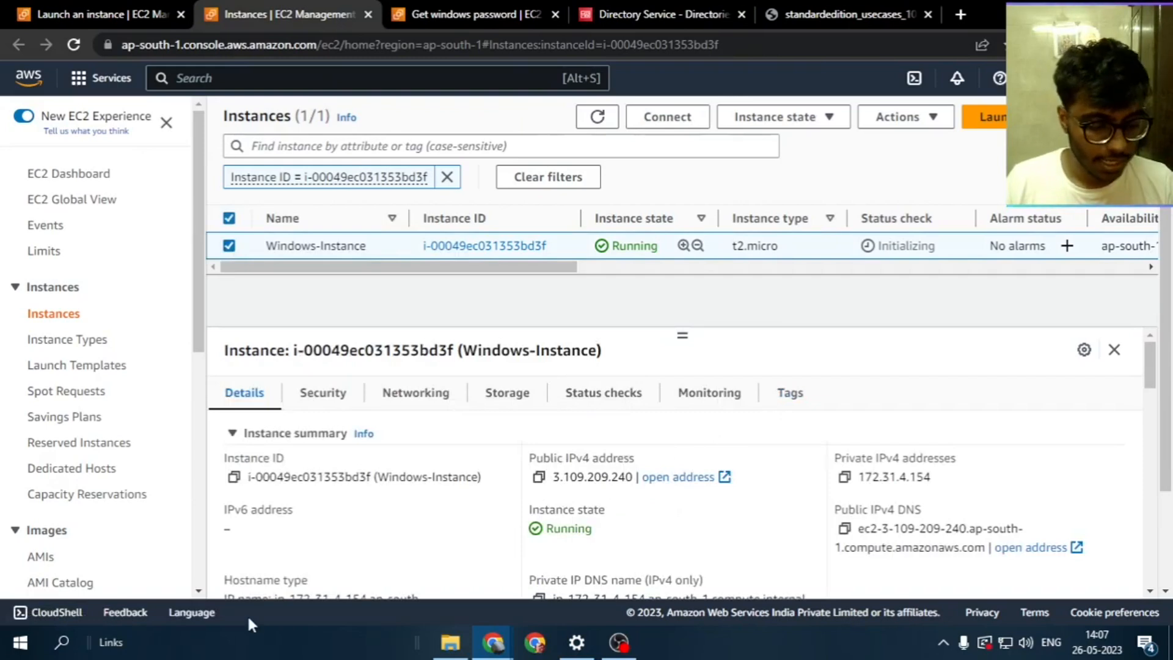
Start Remote Desktop Connection to computer 3.109.209.240 and review the Advanced server authentication setting
{"action": "key", "text": "super+r"}
{"action": "key", "text": "Return"}
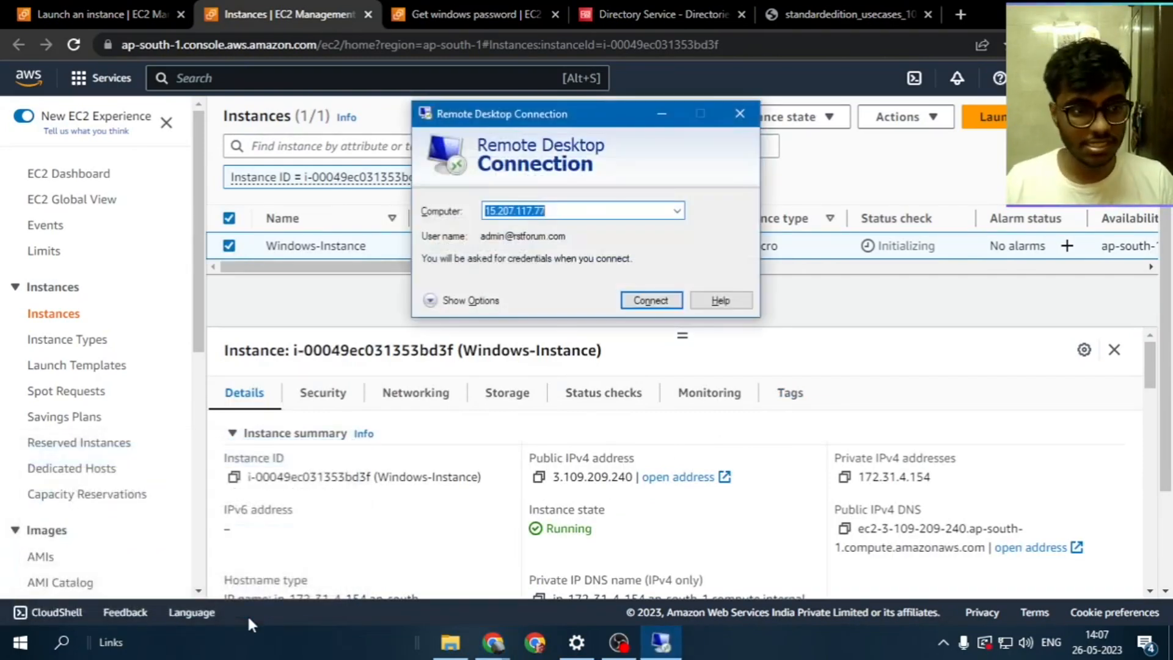
{"action": "key", "text": "ctrl+v"}
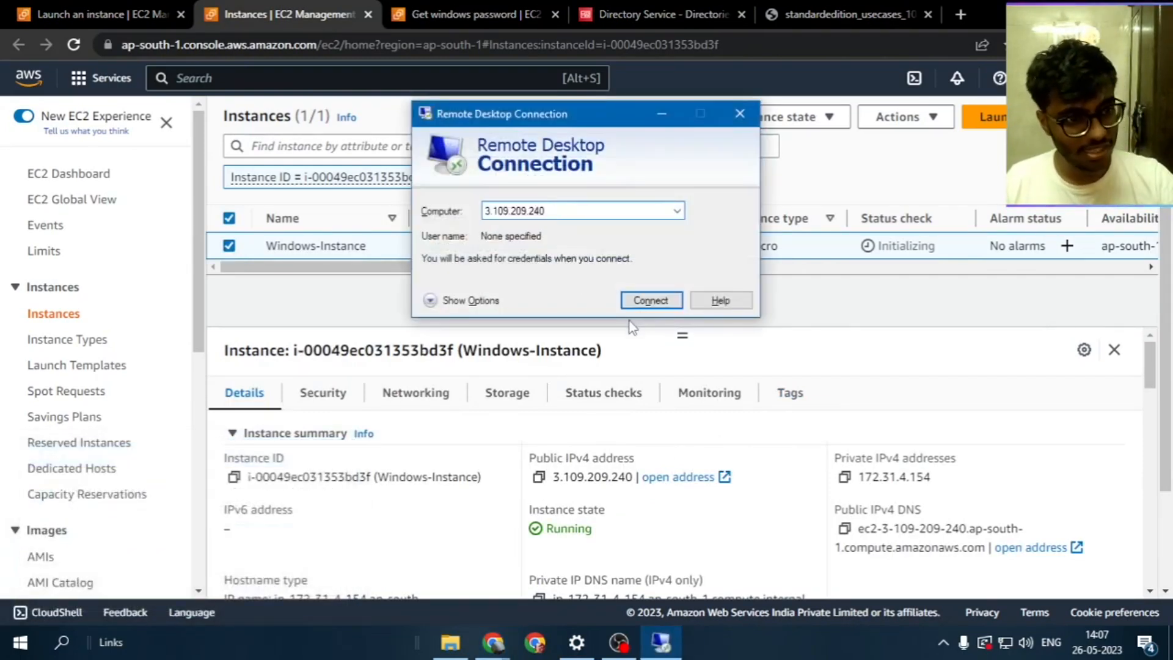
{"action": "left_click", "coordinate": [458, 302]}
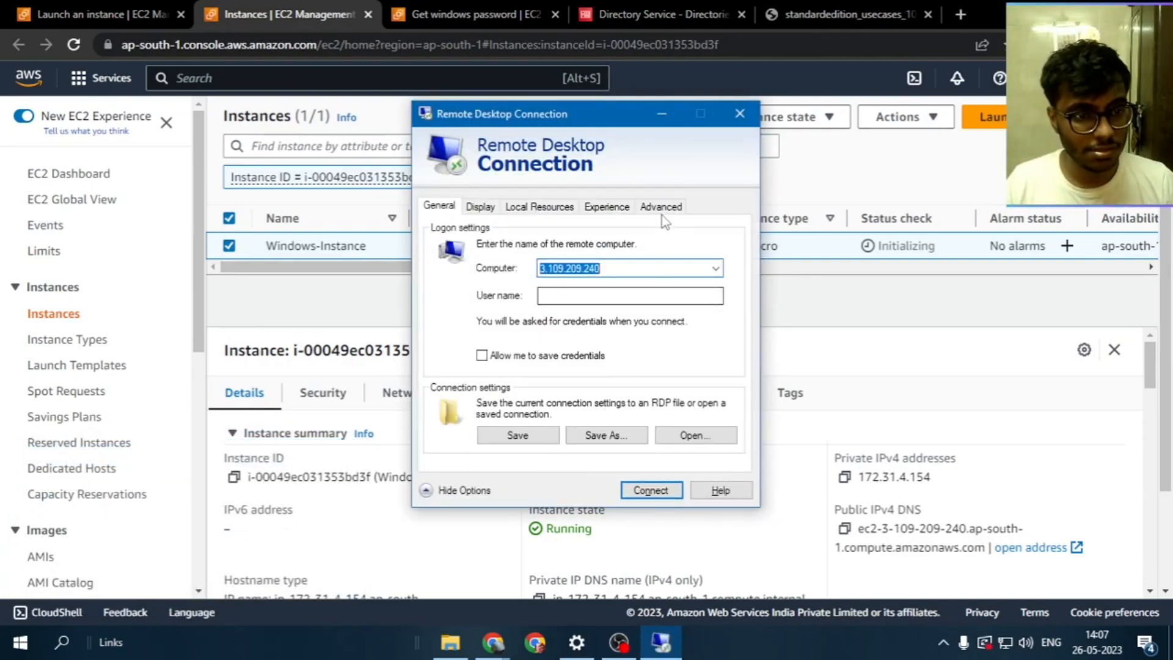
{"action": "left_click", "coordinate": [661, 206]}
{"action": "left_click", "coordinate": [596, 327]}
{"action": "left_click", "coordinate": [595, 321]}
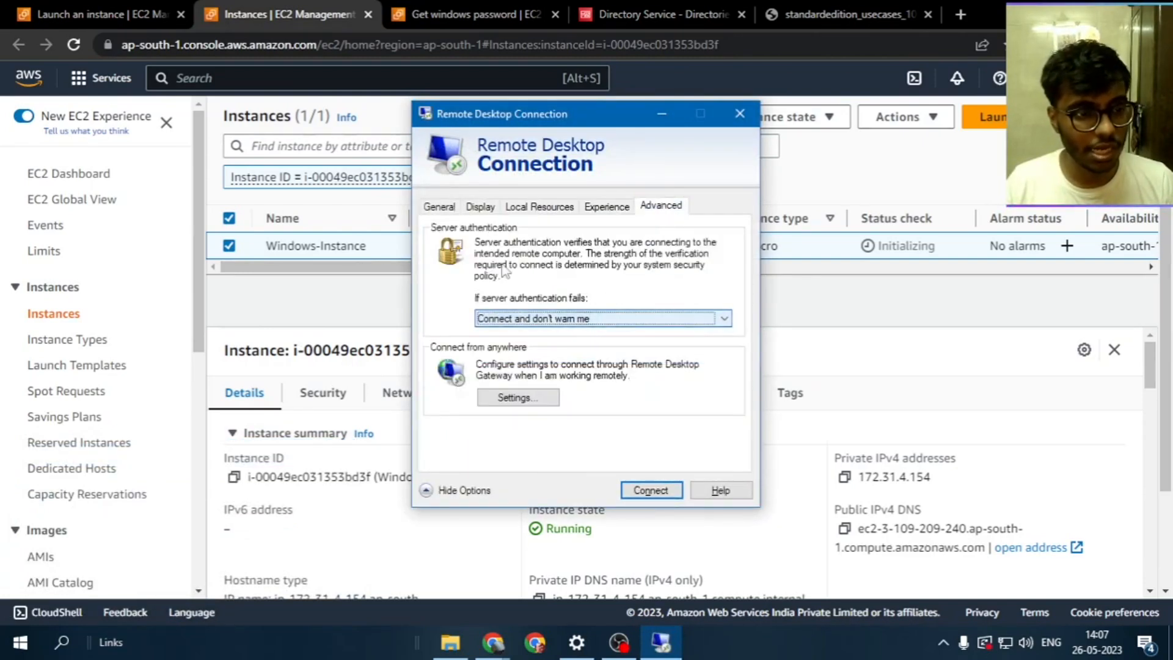
{"action": "left_click", "coordinate": [446, 213]}
Enter the administrator user name on the General tab, correcting a typo
{"action": "left_click", "coordinate": [569, 296]}
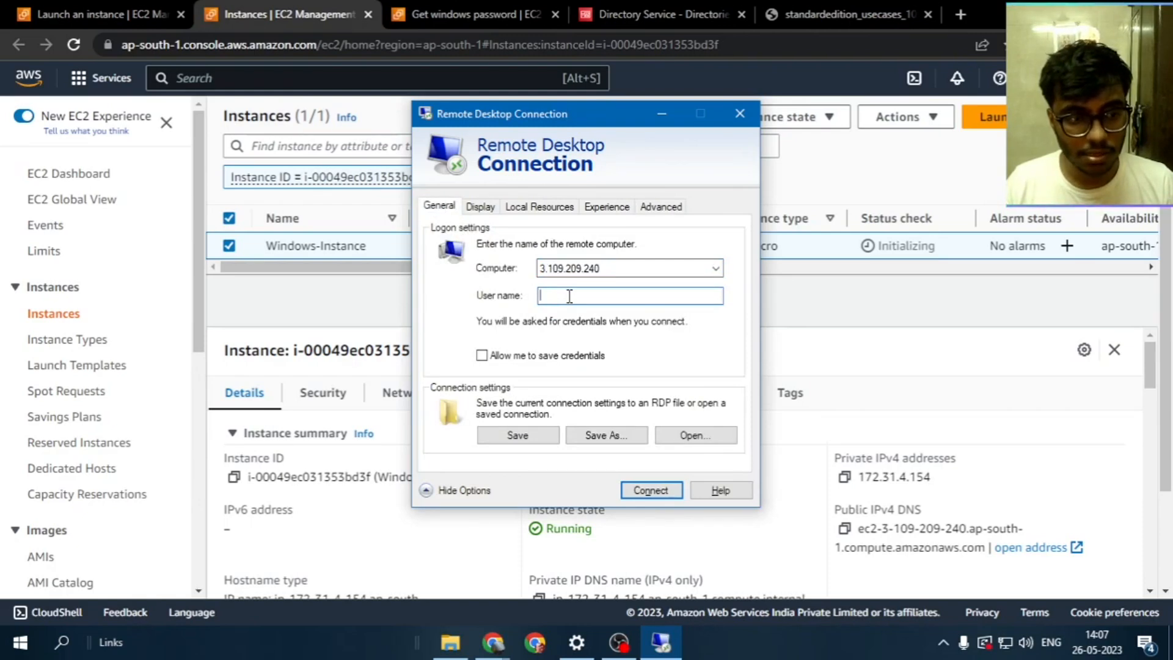
{"action": "type", "text": "adm"}
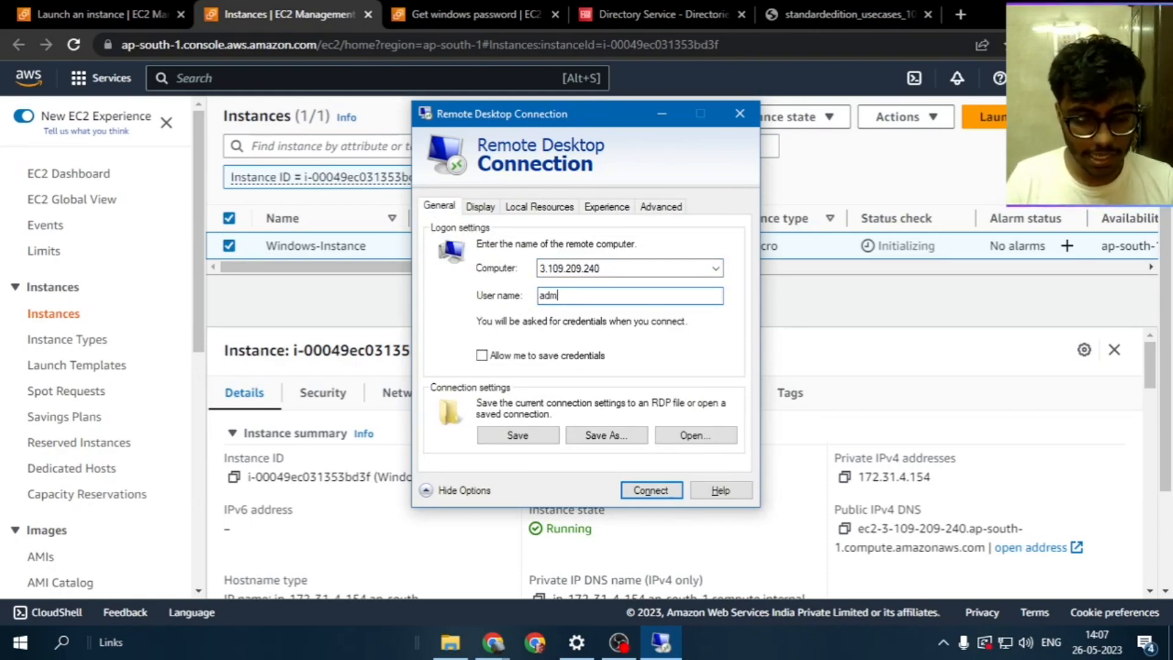
{"action": "type", "text": "inistoru"}
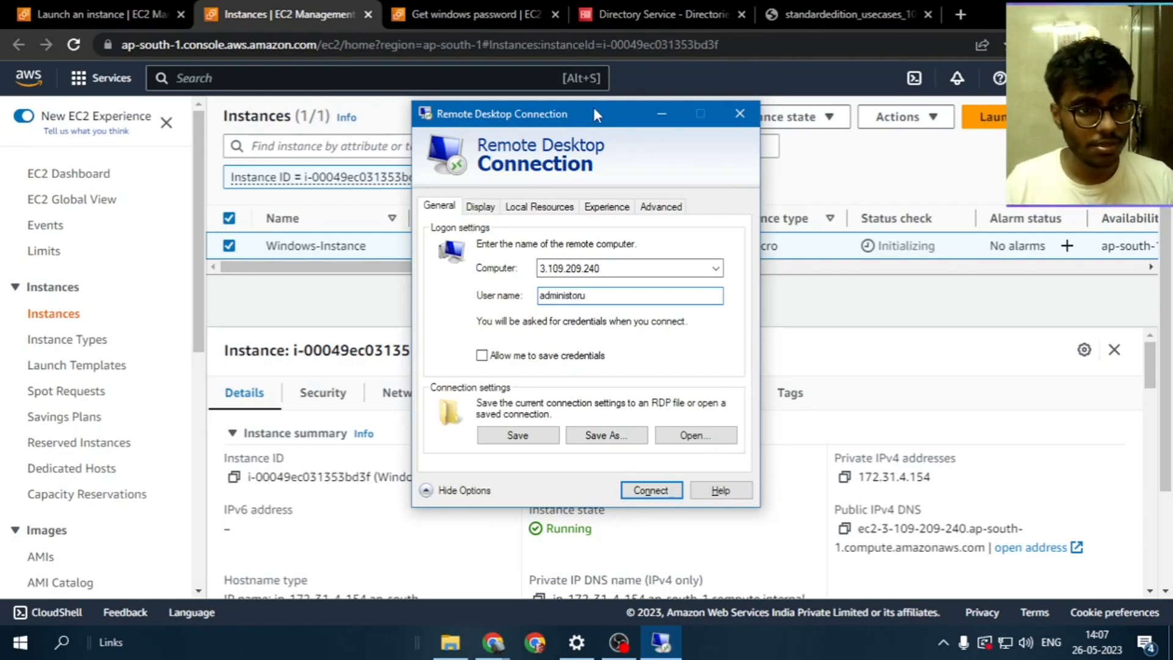
{"action": "left_click_drag", "start_coordinate": [593, 107], "coordinate": [497, 105]}
{"action": "left_click_drag", "start_coordinate": [475, 293], "coordinate": [491, 292]}
{"action": "type", "text": "trator"}
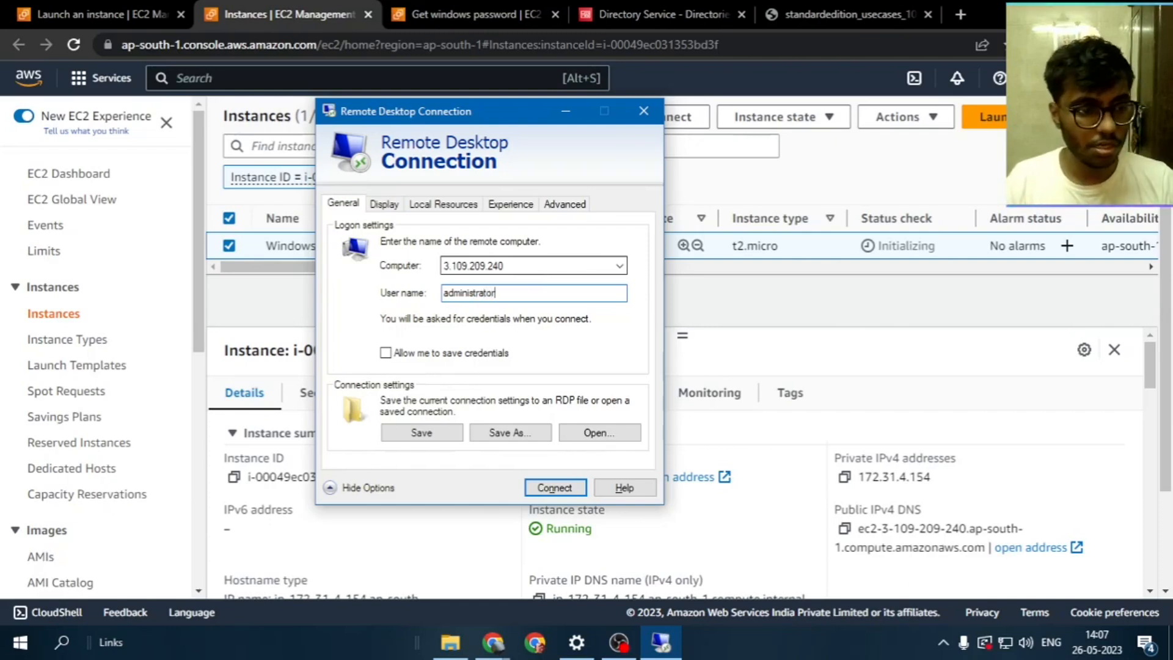
Connect to 3.109.209.240 and sign in by pasting the copied Administrator password
{"action": "left_click", "coordinate": [557, 488]}
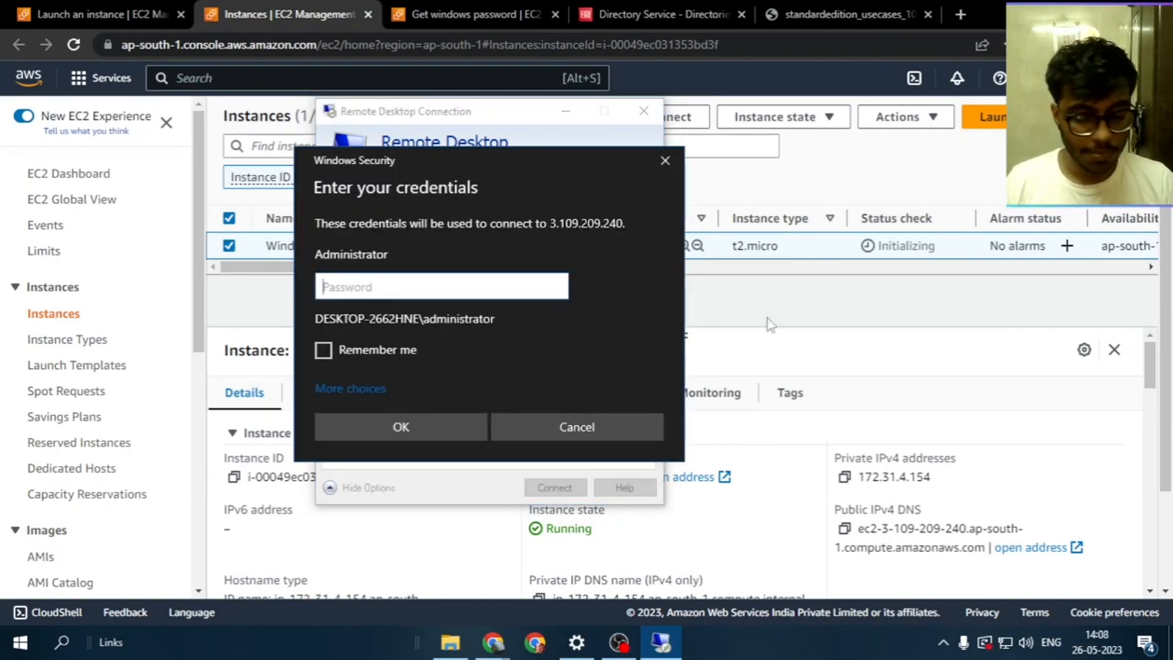
{"action": "left_click", "coordinate": [477, 14]}
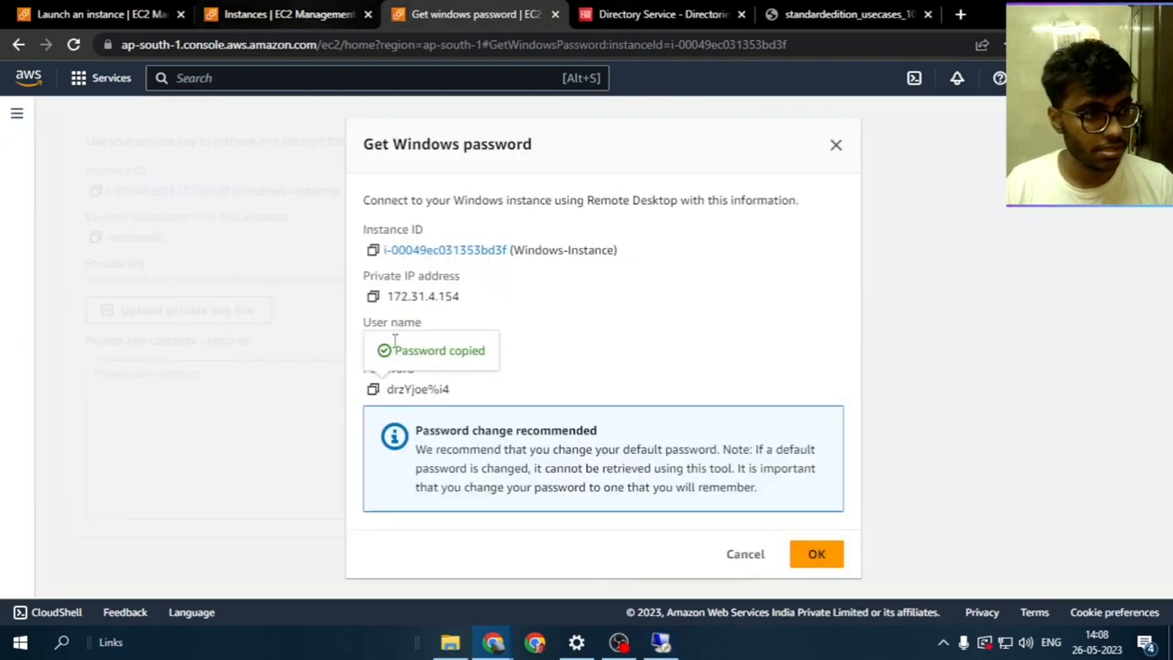
{"action": "left_click", "coordinate": [661, 642]}
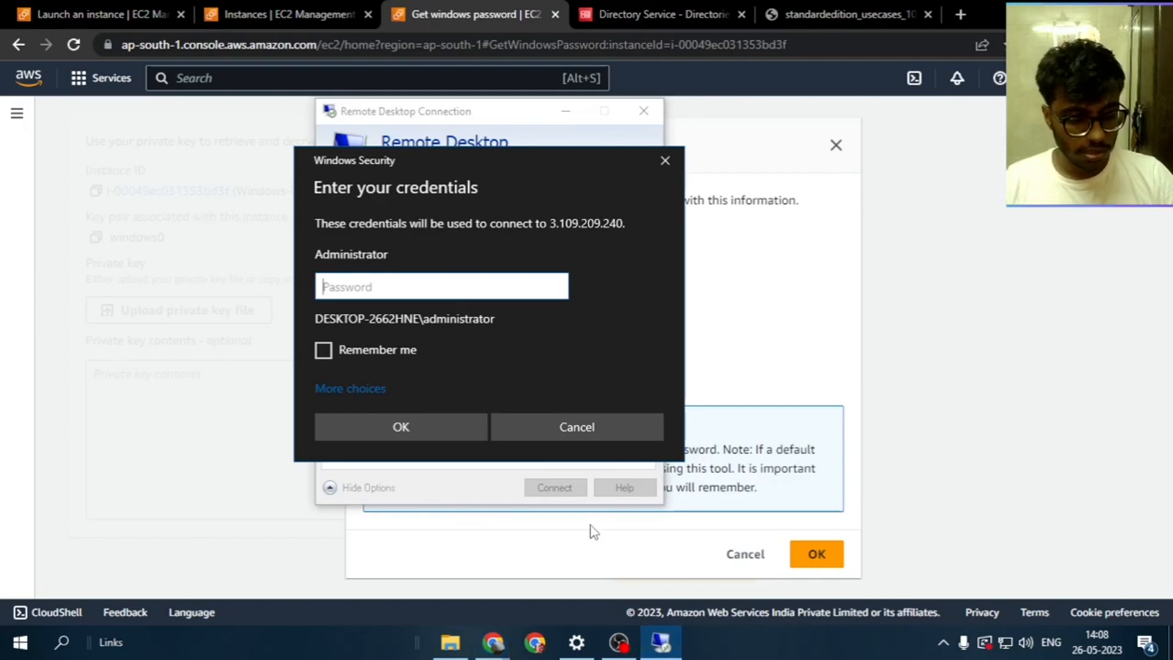
{"action": "key", "text": "ctrl+v"}
{"action": "left_click", "coordinate": [437, 428]}
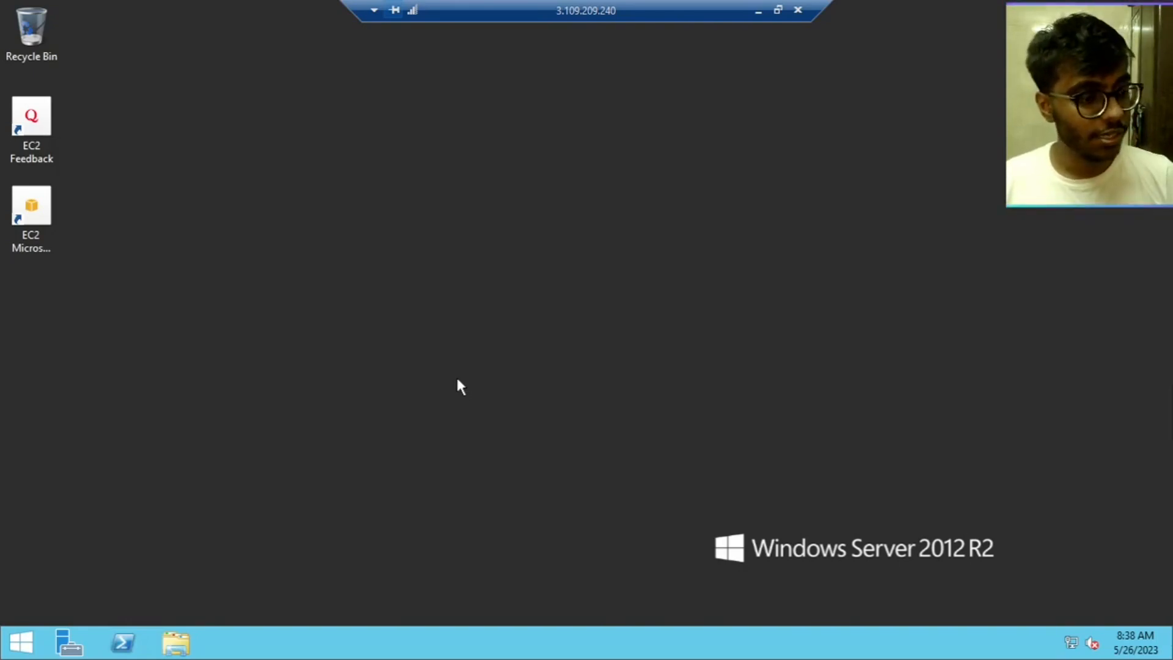
Launch Server Manager from the taskbar and choose Add roles and features on the Dashboard
{"action": "right_click", "coordinate": [453, 289]}
{"action": "left_click", "coordinate": [332, 222]}
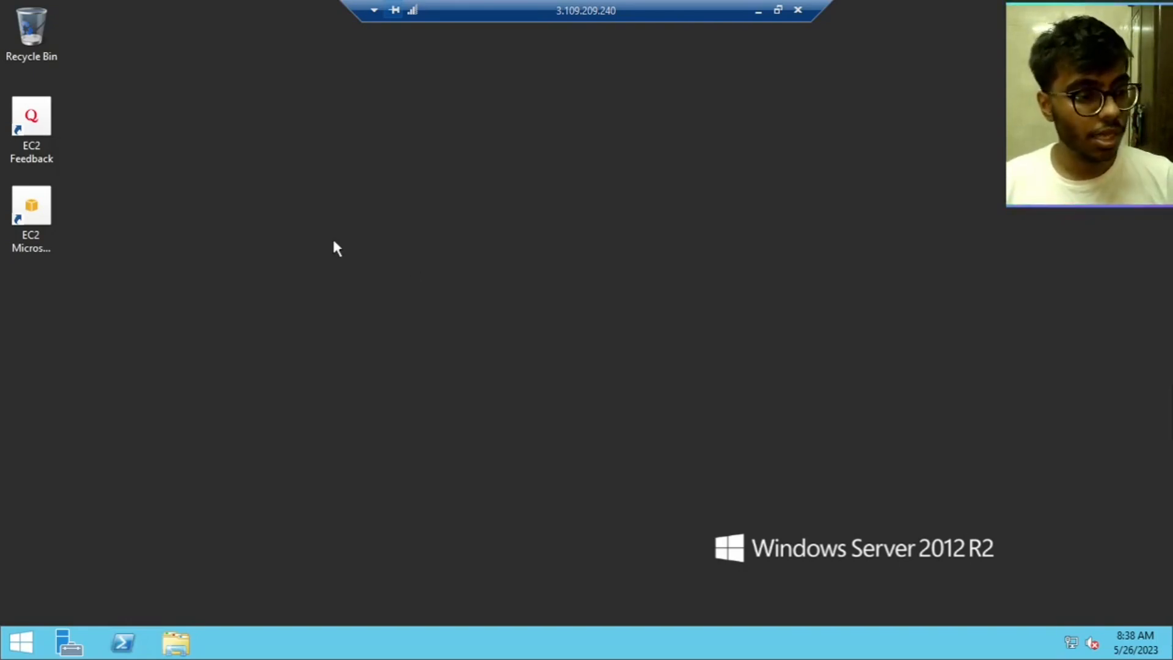
{"action": "left_click", "coordinate": [70, 643]}
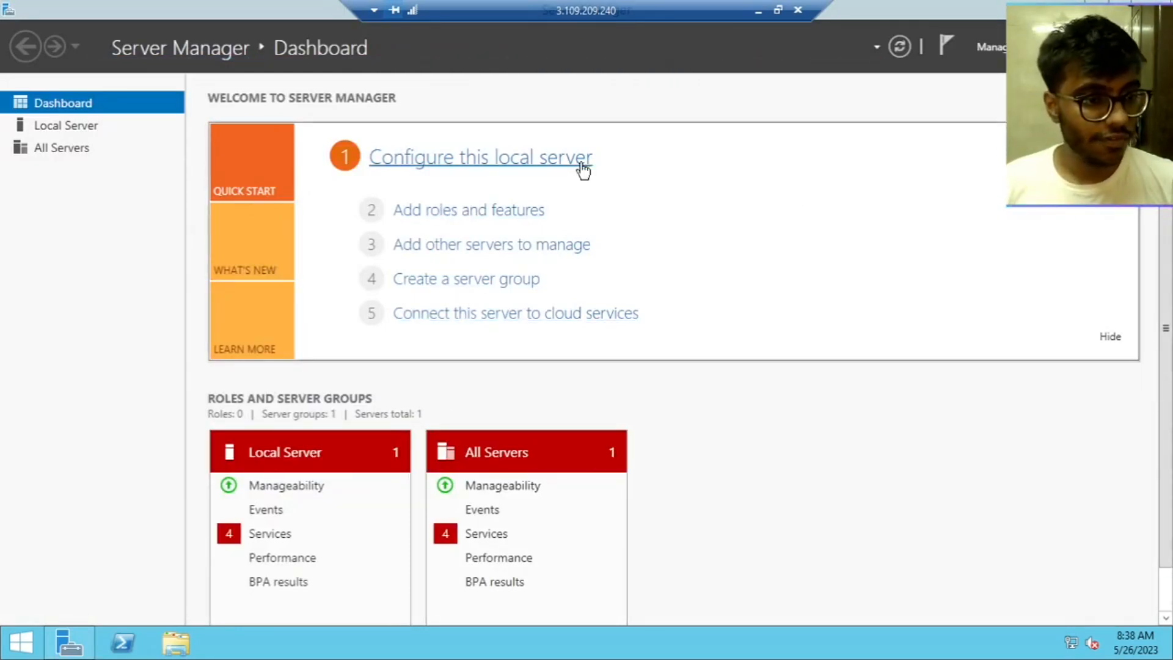
{"action": "left_click", "coordinate": [497, 214]}
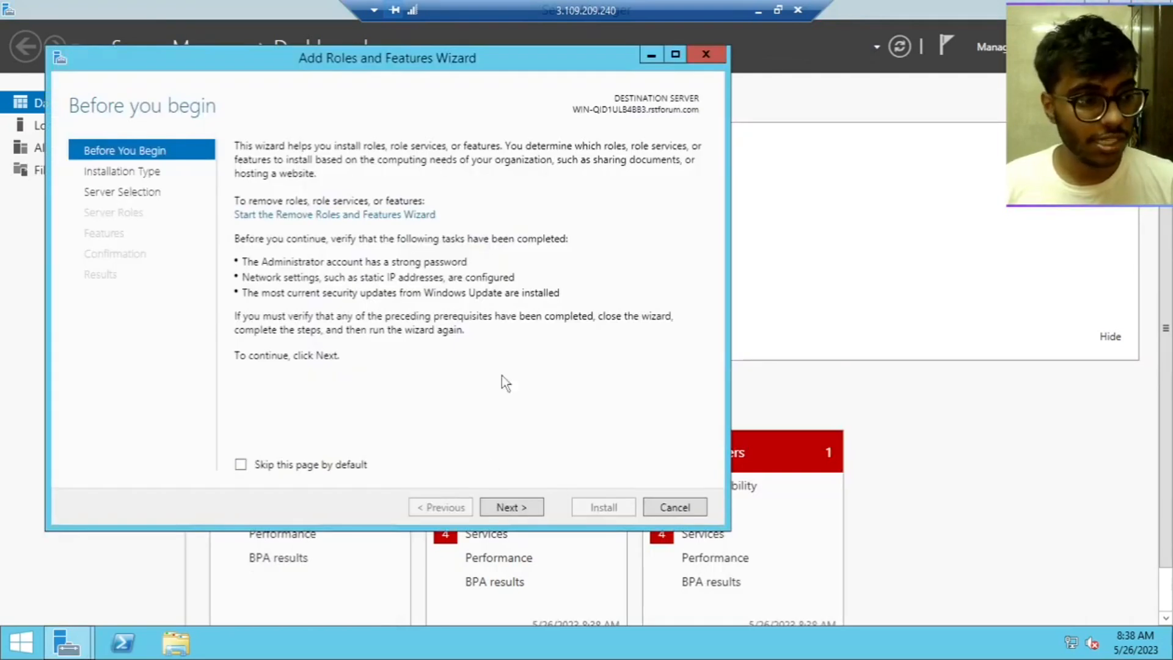
Run a role-based installation of Active Directory Domain Services plus its management features on this server
{"action": "left_click", "coordinate": [500, 509]}
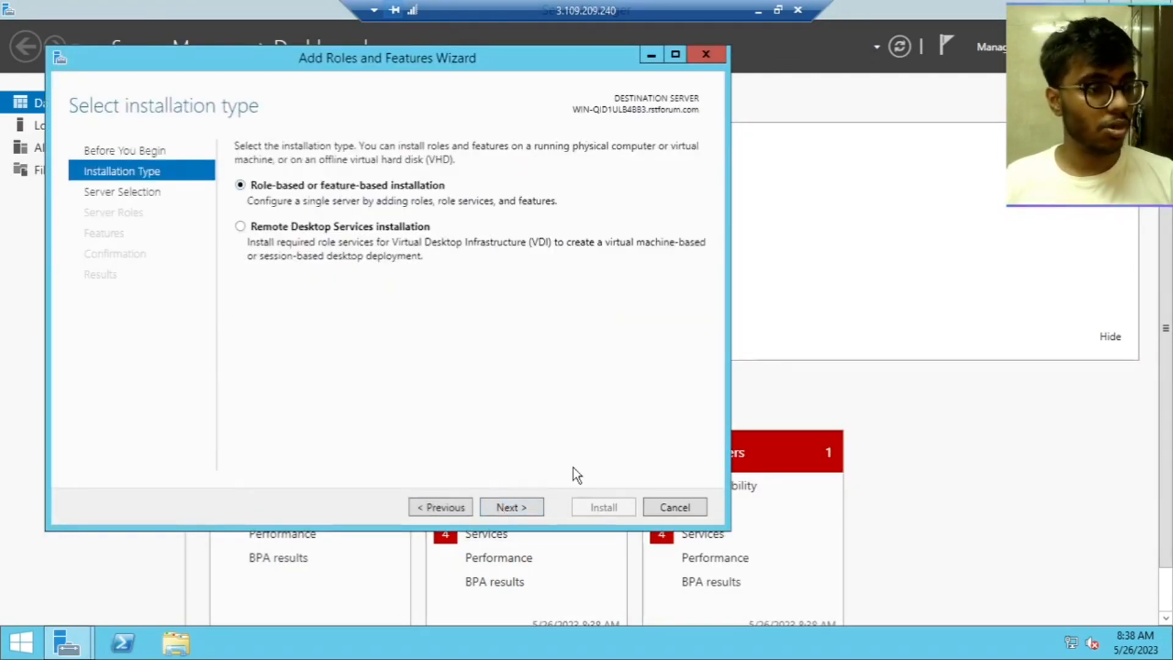
{"action": "left_click", "coordinate": [522, 512]}
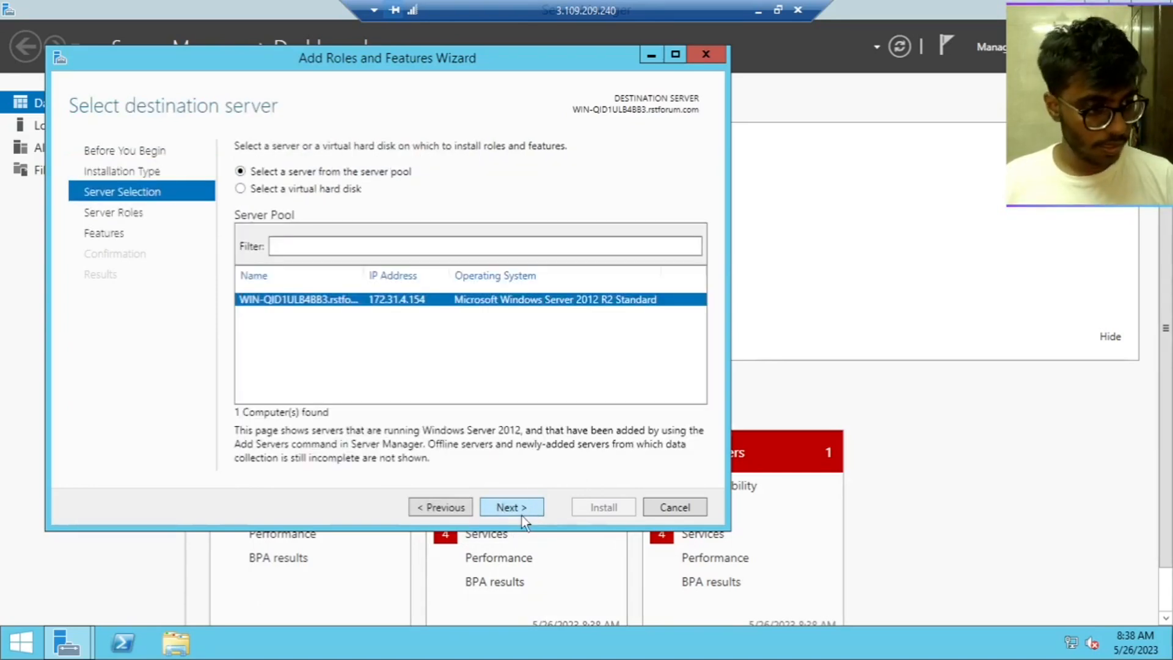
{"action": "left_click", "coordinate": [526, 508]}
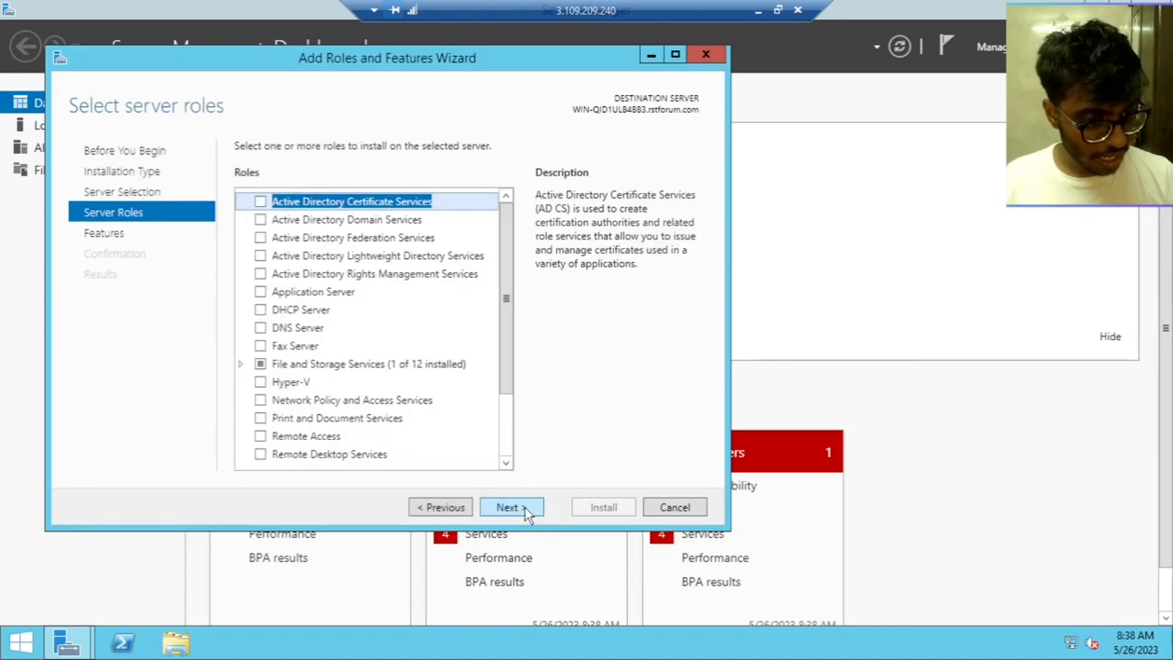
{"action": "left_click", "coordinate": [297, 221]}
{"action": "left_click", "coordinate": [261, 221]}
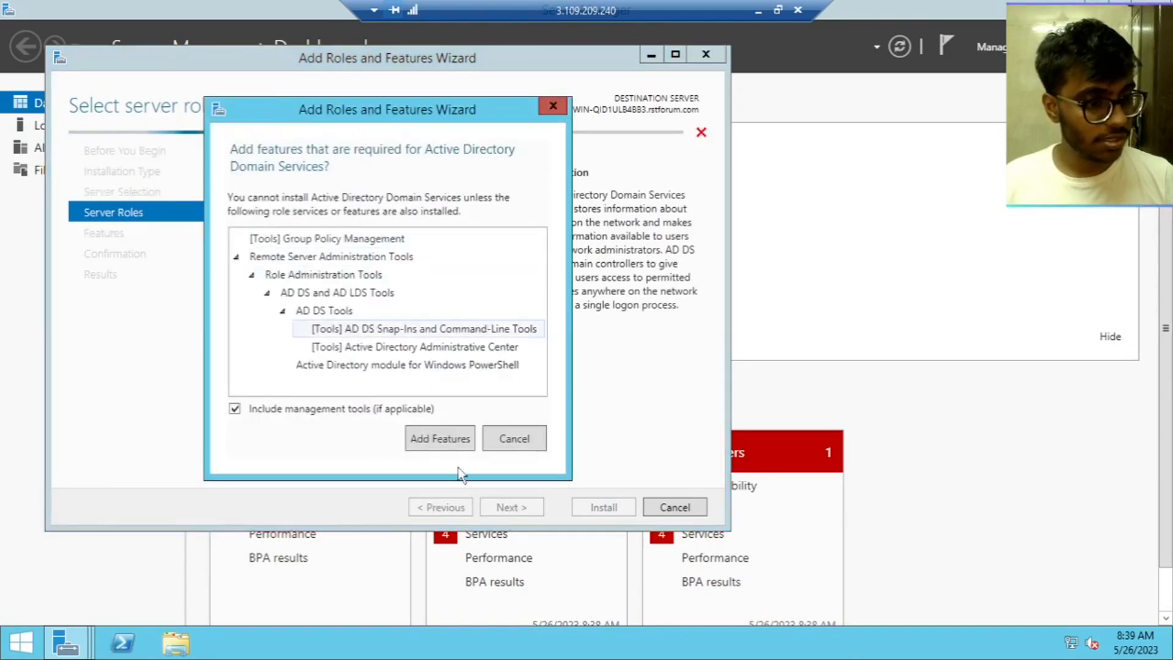
{"action": "left_click", "coordinate": [440, 438]}
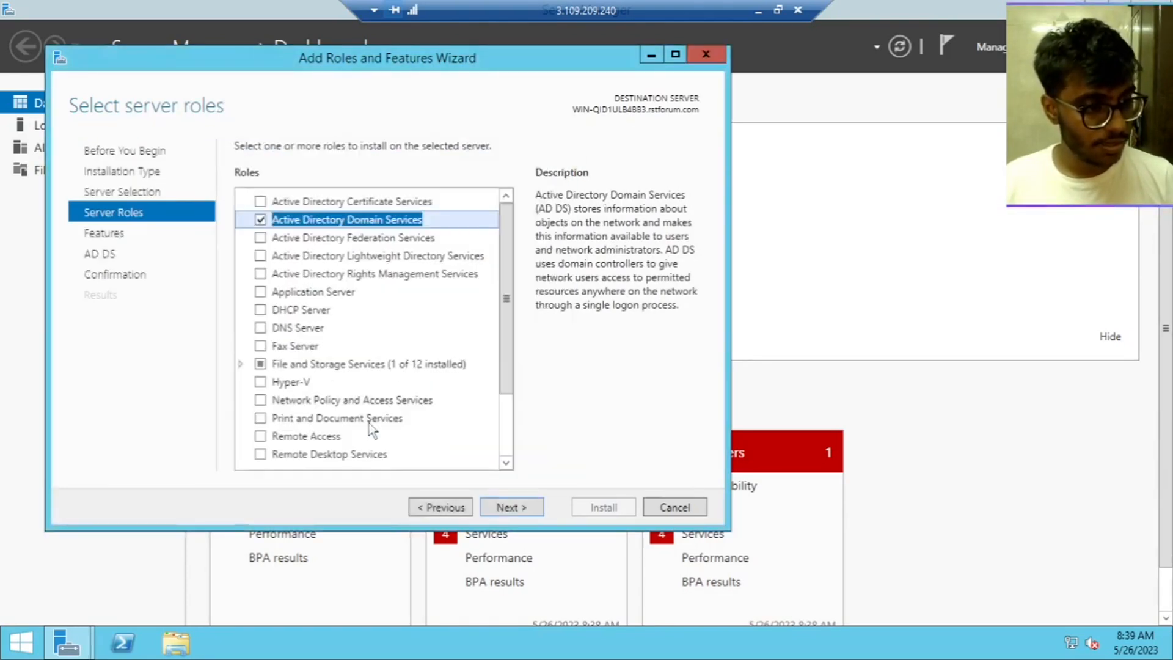
{"action": "left_click", "coordinate": [505, 507]}
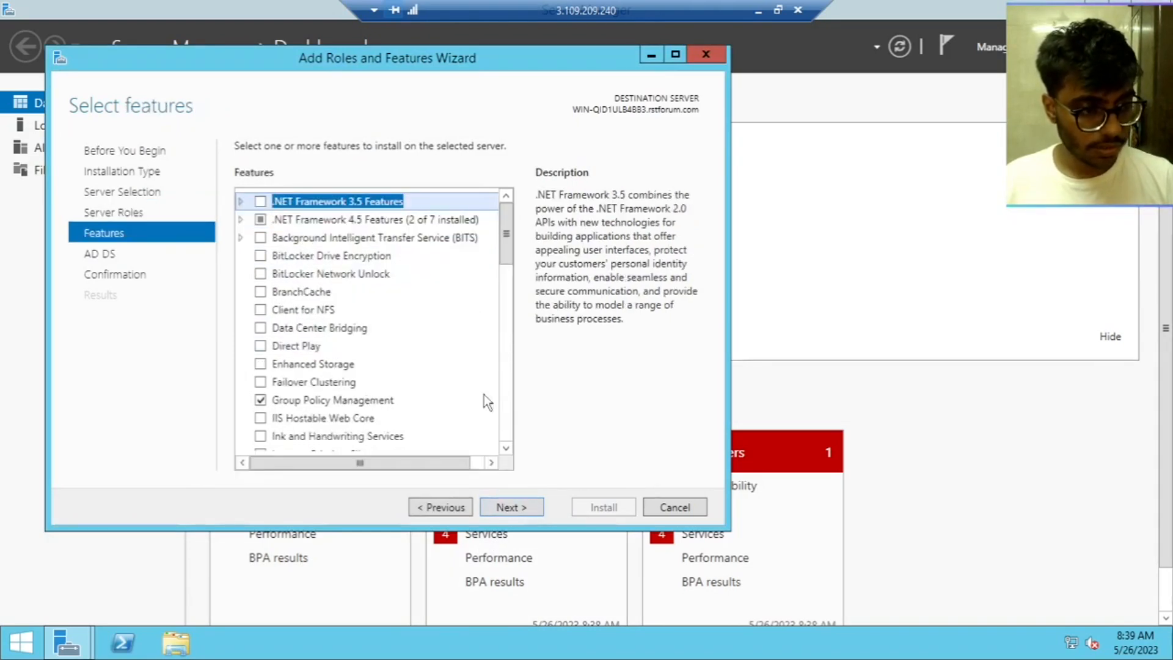
{"action": "left_click", "coordinate": [533, 508]}
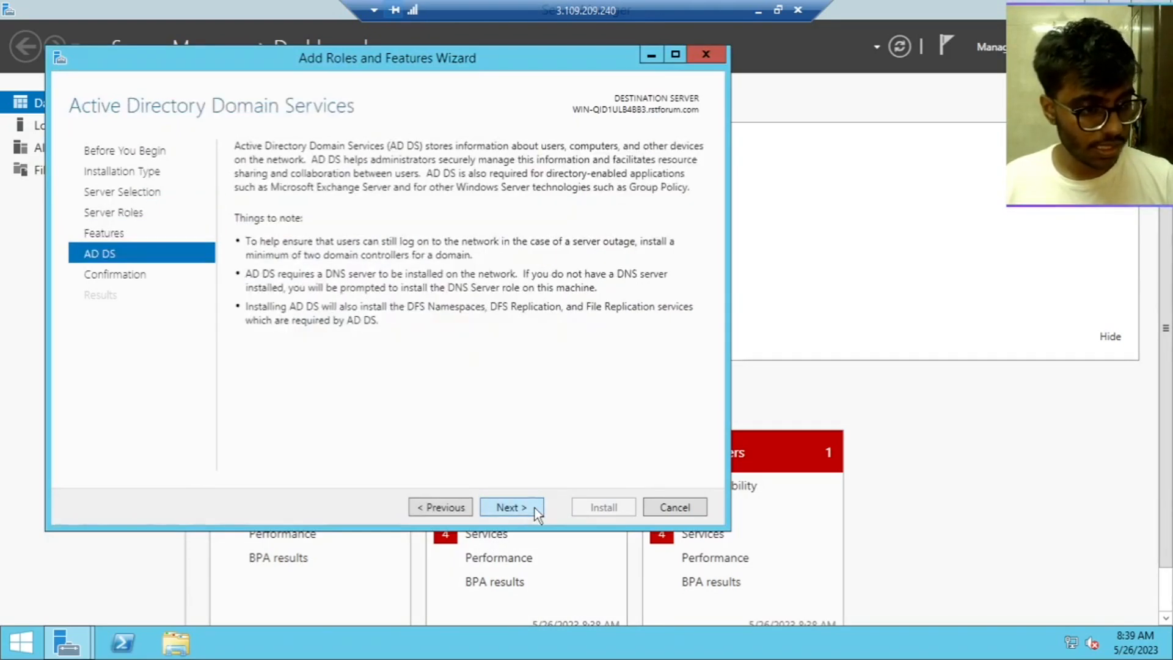
{"action": "left_click", "coordinate": [529, 507]}
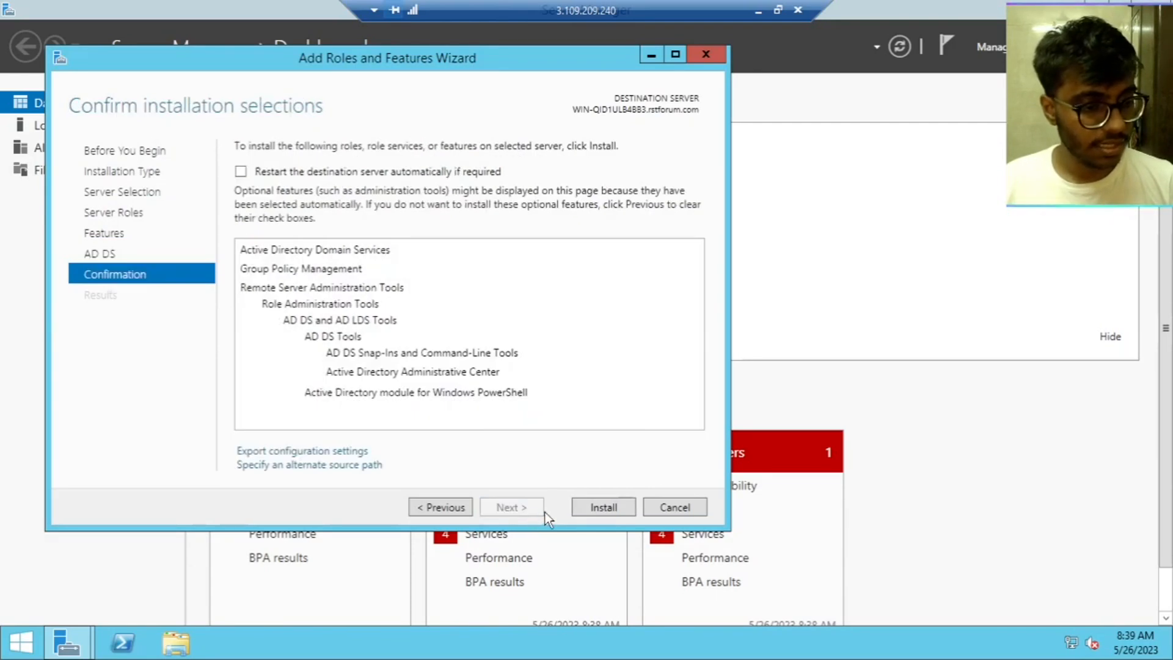
{"action": "left_click", "coordinate": [607, 507]}
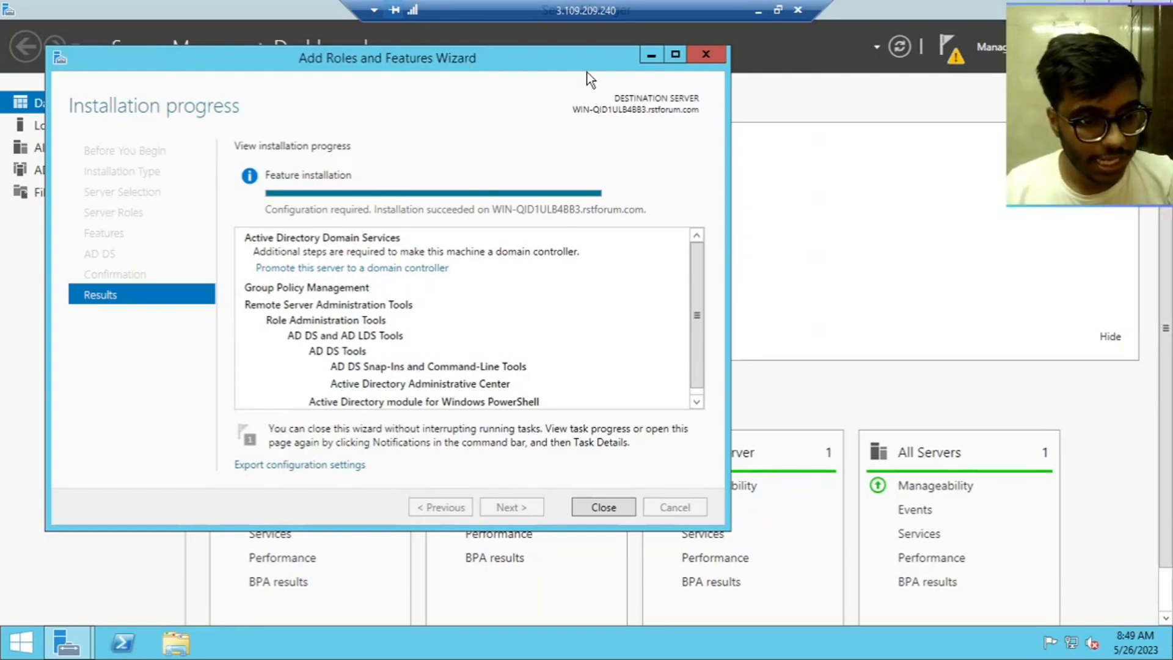
Close the finished installation wizard and disconnect the remote desktop session
{"action": "left_click", "coordinate": [623, 505]}
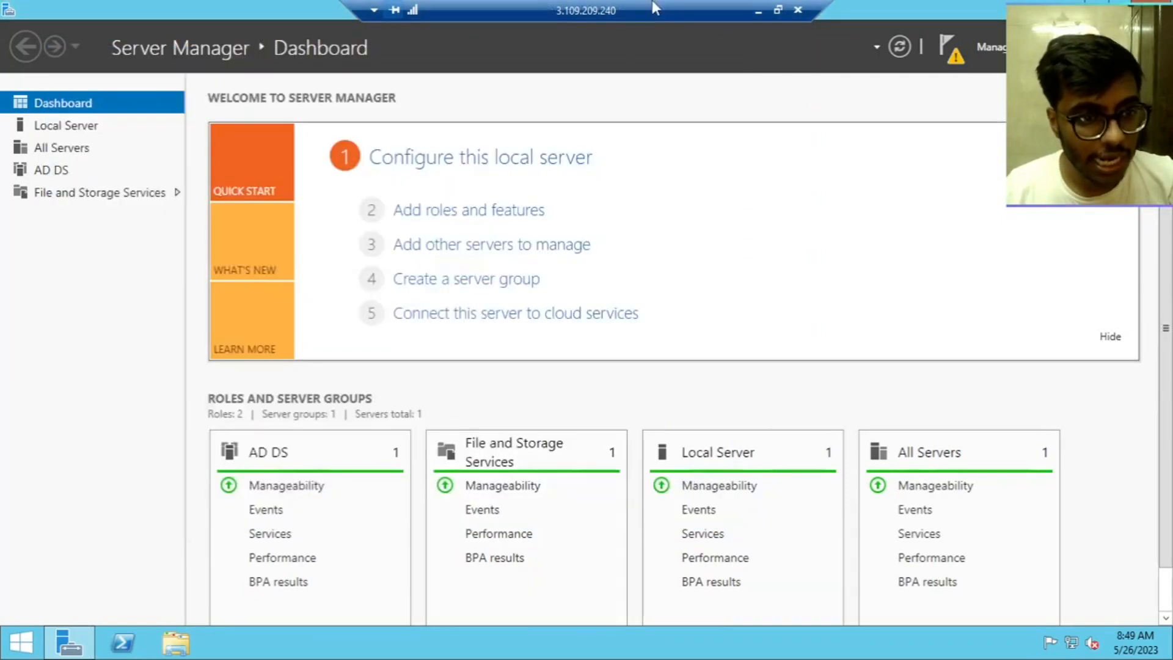
{"action": "left_click", "coordinate": [799, 10]}
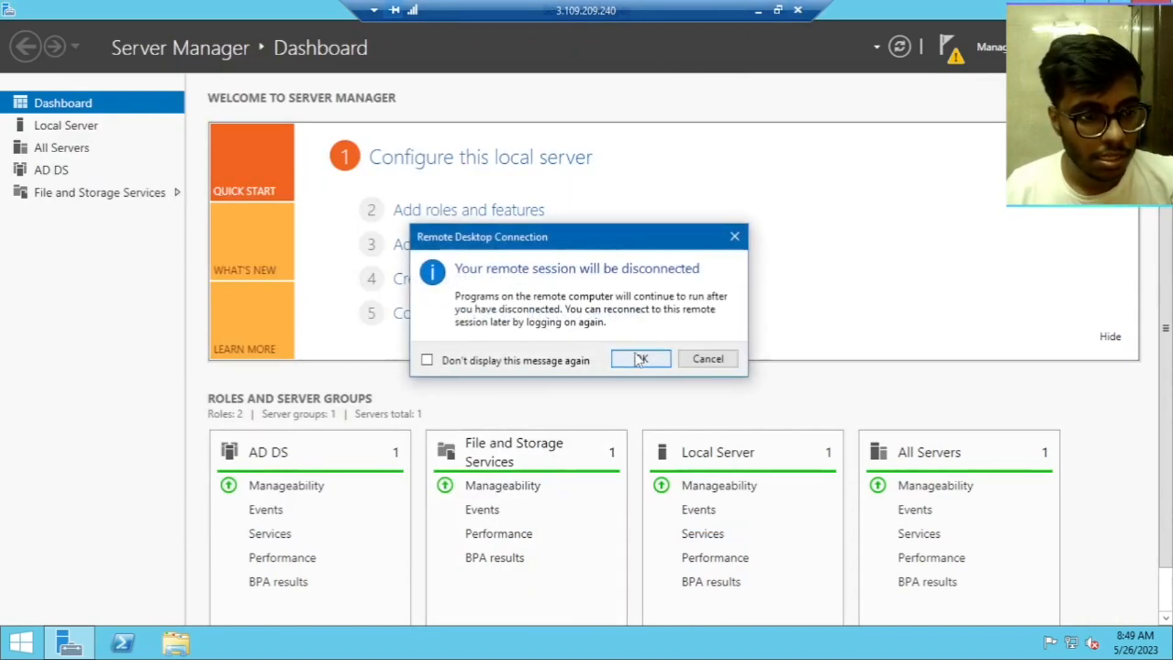
{"action": "left_click", "coordinate": [636, 354]}
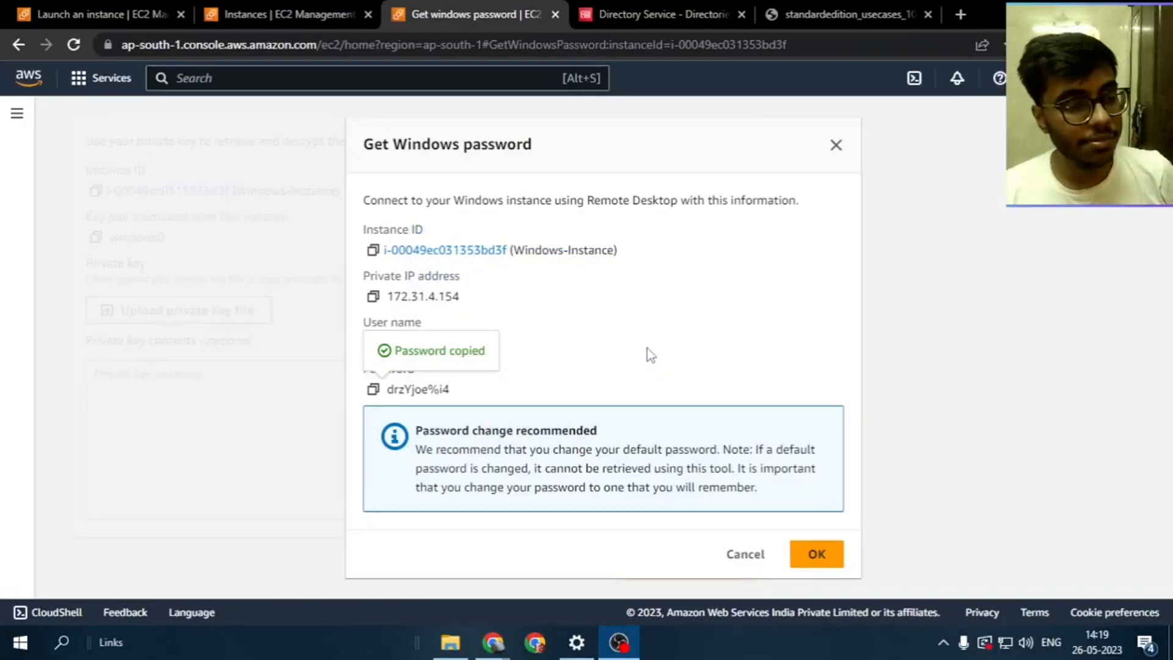
{"action": "key", "text": "super+r"}
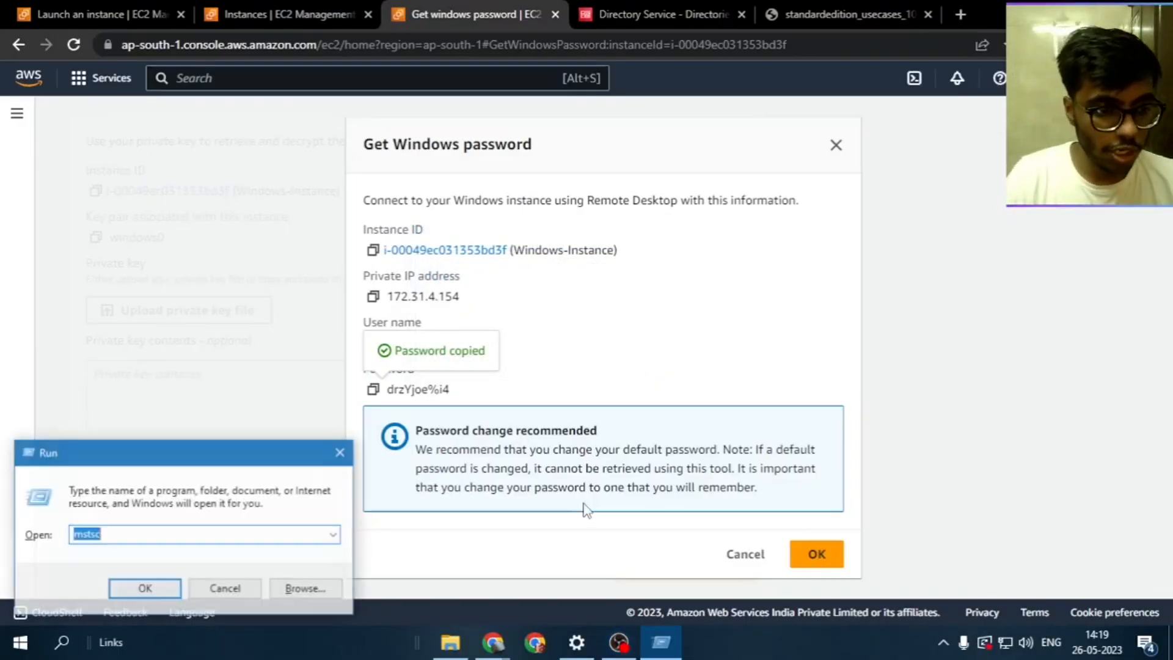
{"action": "key", "text": "Return"}
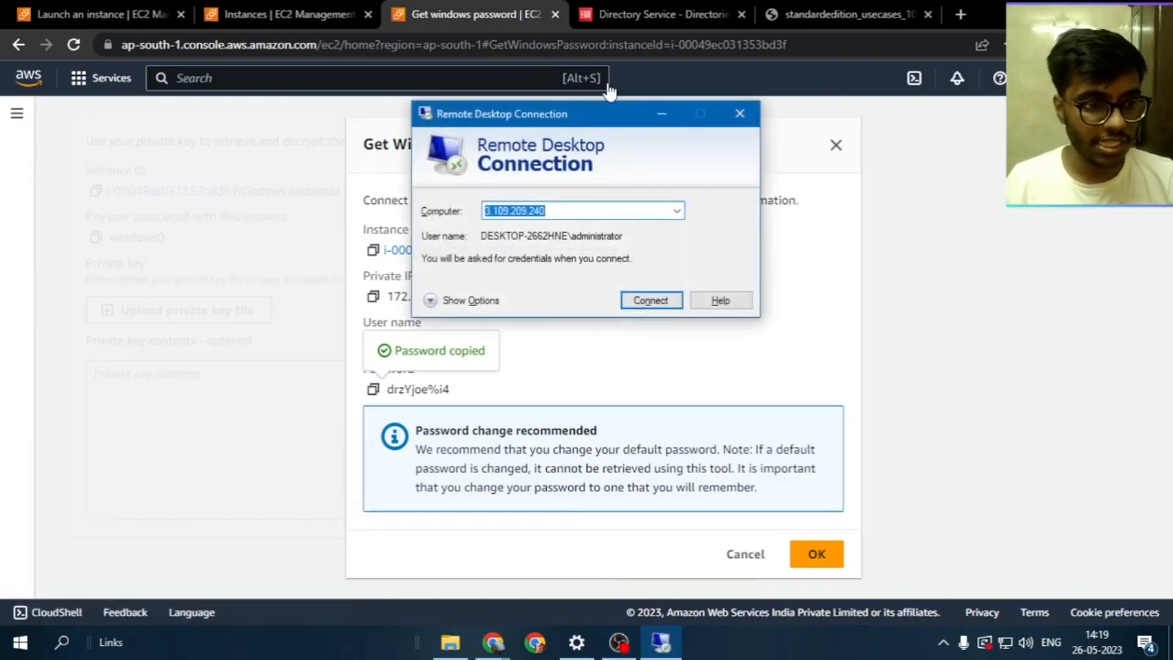
{"action": "left_click", "coordinate": [435, 304]}
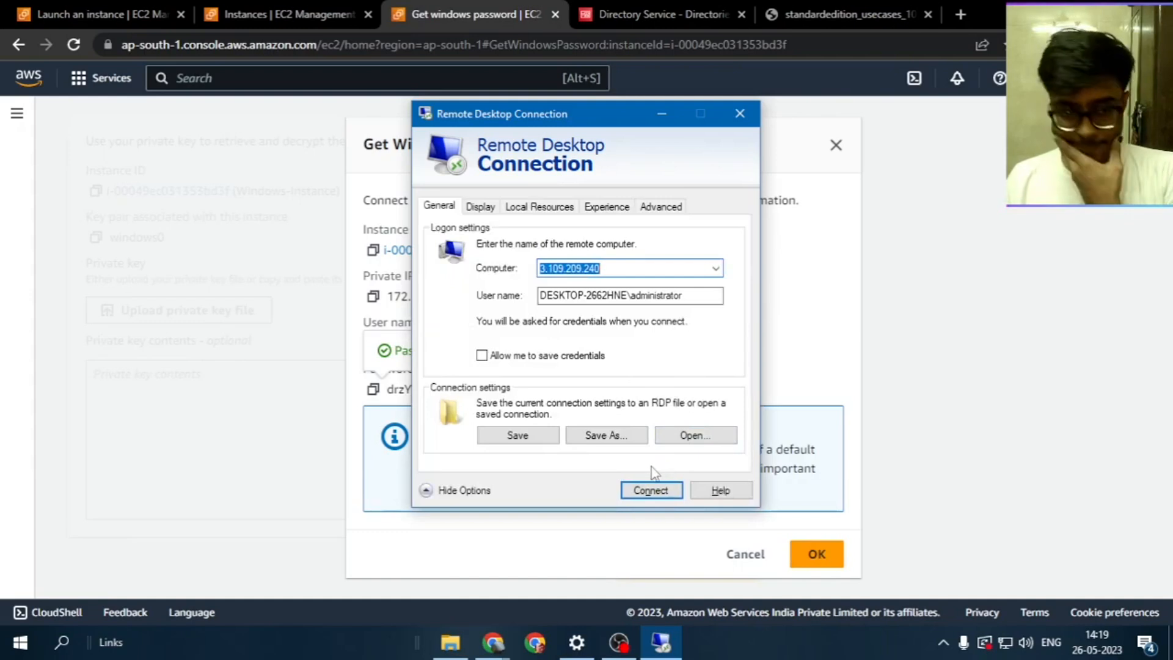
{"action": "left_click", "coordinate": [623, 296]}
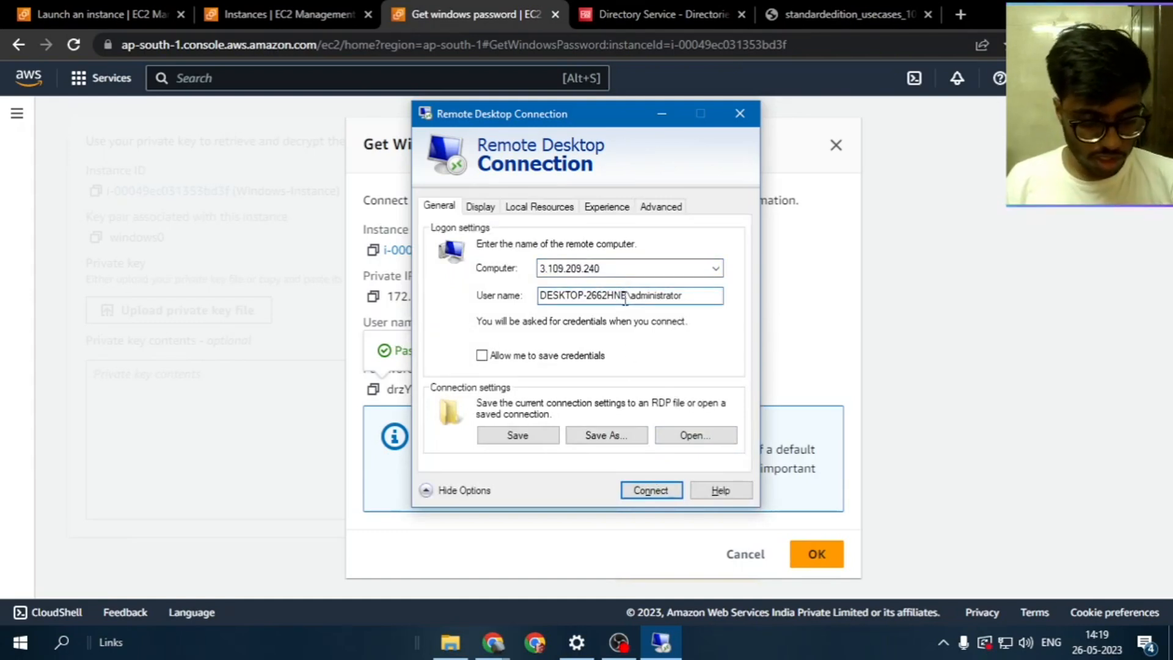
{"action": "double_click", "coordinate": [625, 300]}
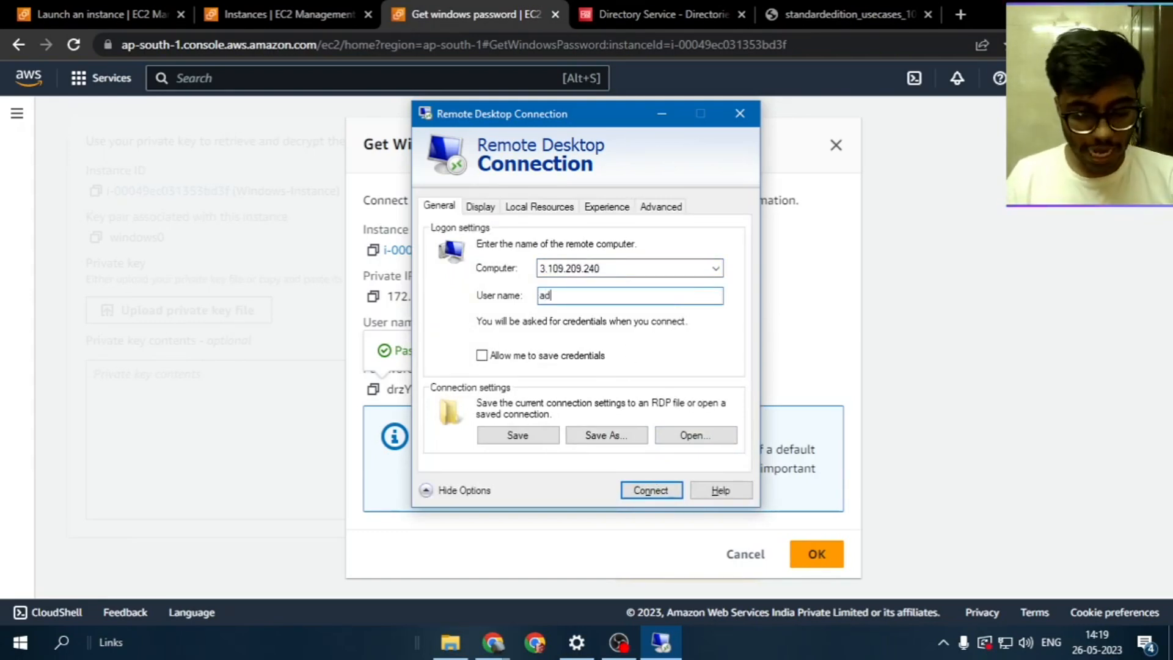
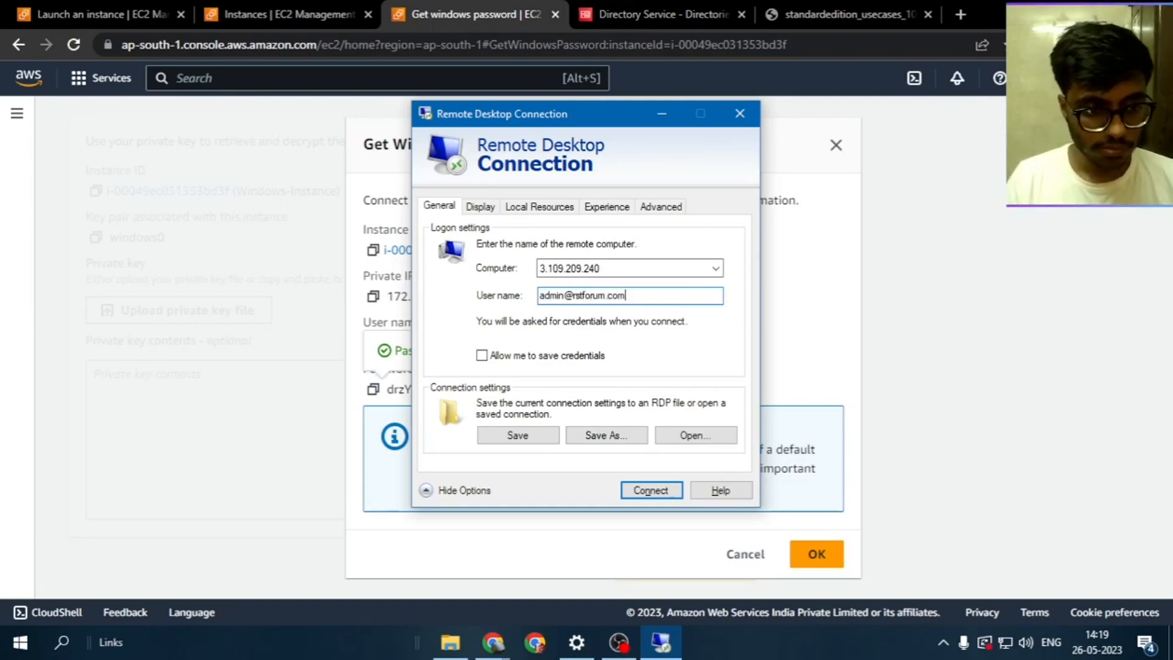
{"action": "left_click", "coordinate": [659, 486]}
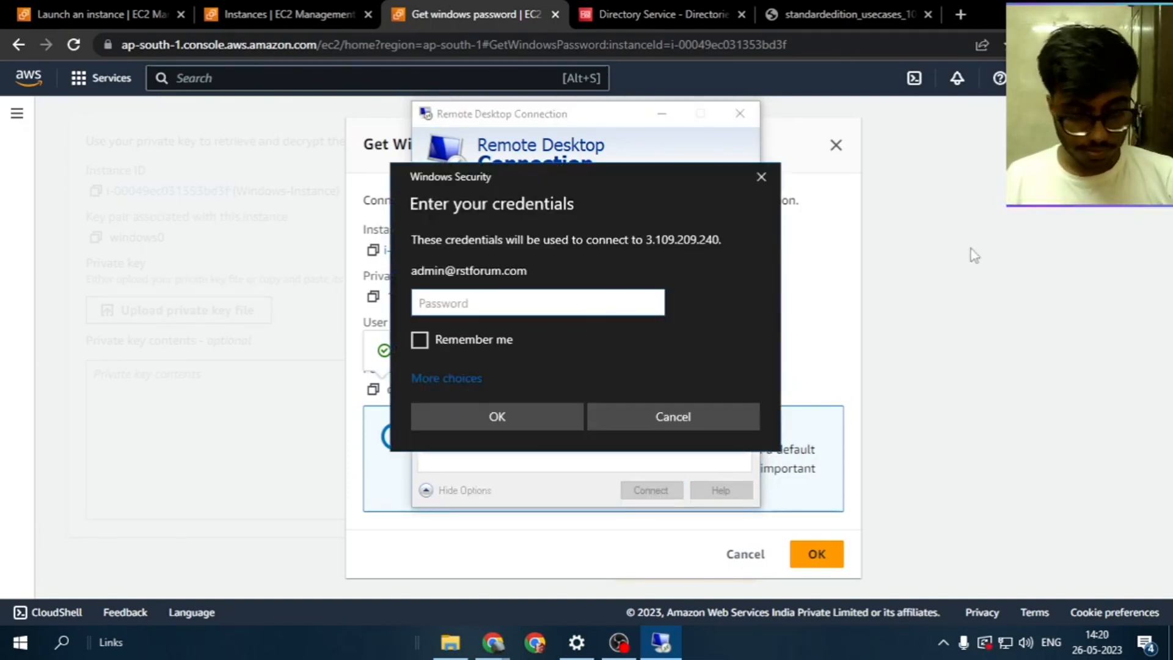
Sign in with the pasted instance password, re-entering it after the first attempt fails
{"action": "left_click", "coordinate": [309, 9]}
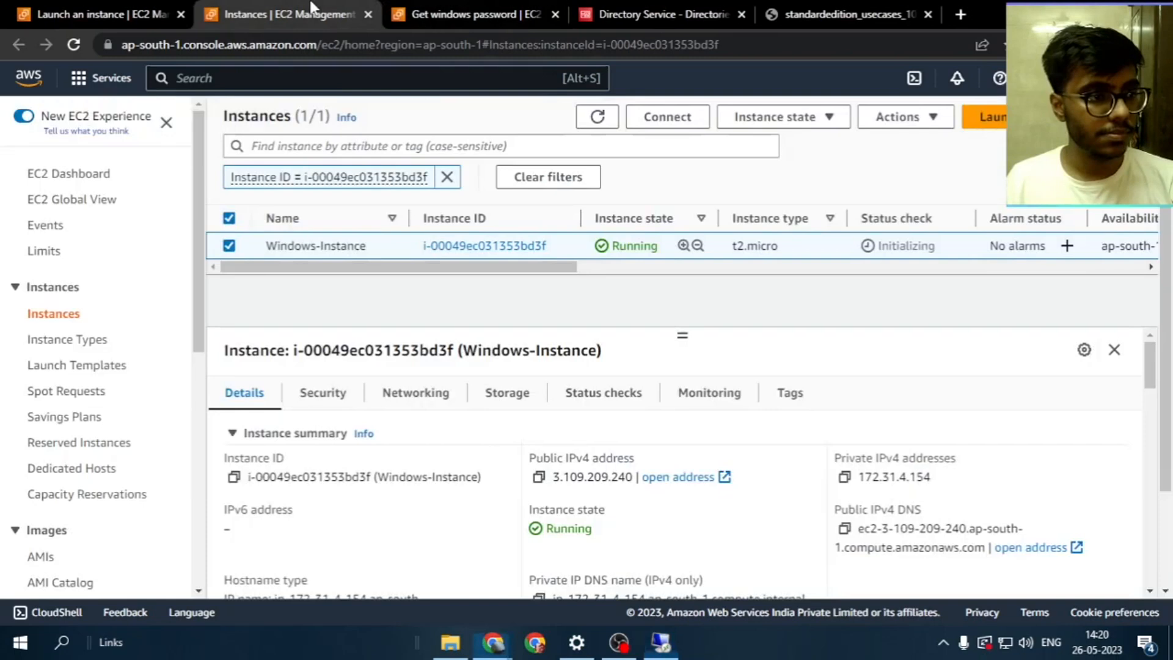
{"action": "left_click", "coordinate": [470, 14]}
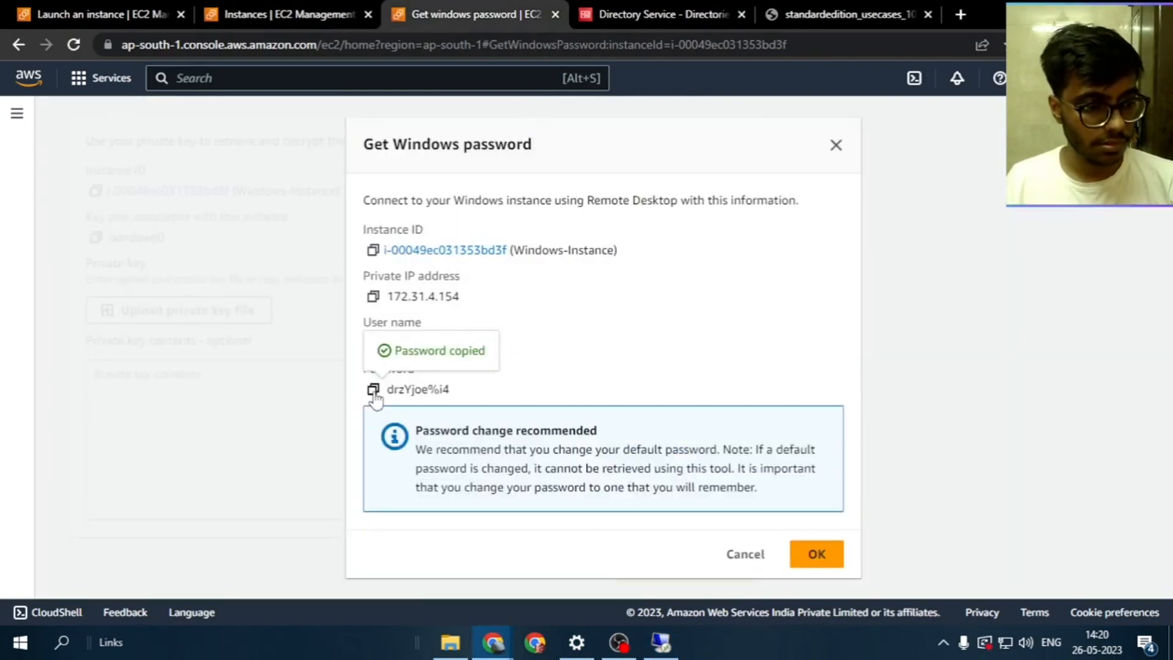
{"action": "left_click", "coordinate": [661, 642]}
{"action": "key", "text": "ctrl+v"}
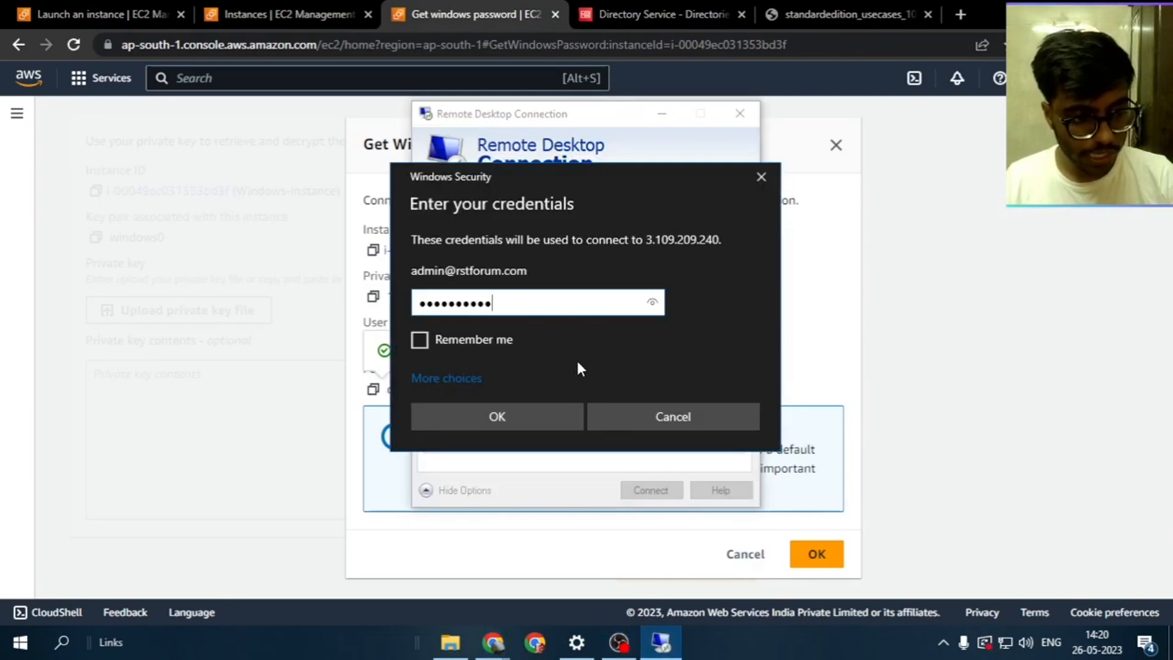
{"action": "left_click", "coordinate": [576, 421]}
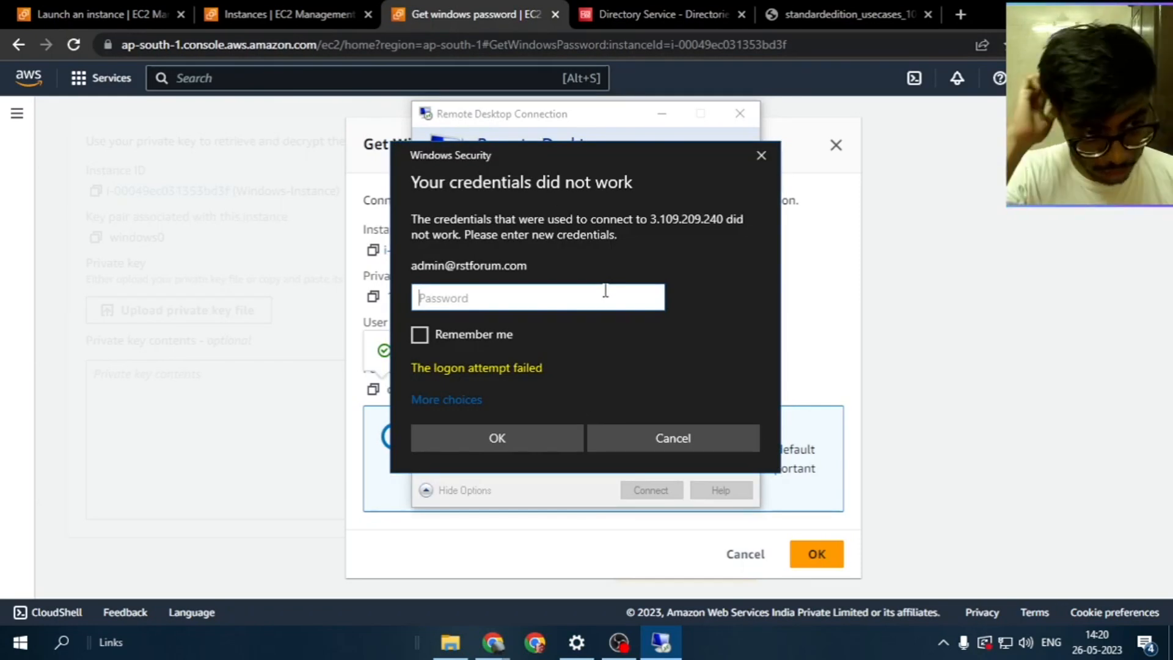
{"action": "type", "text": "•••"}
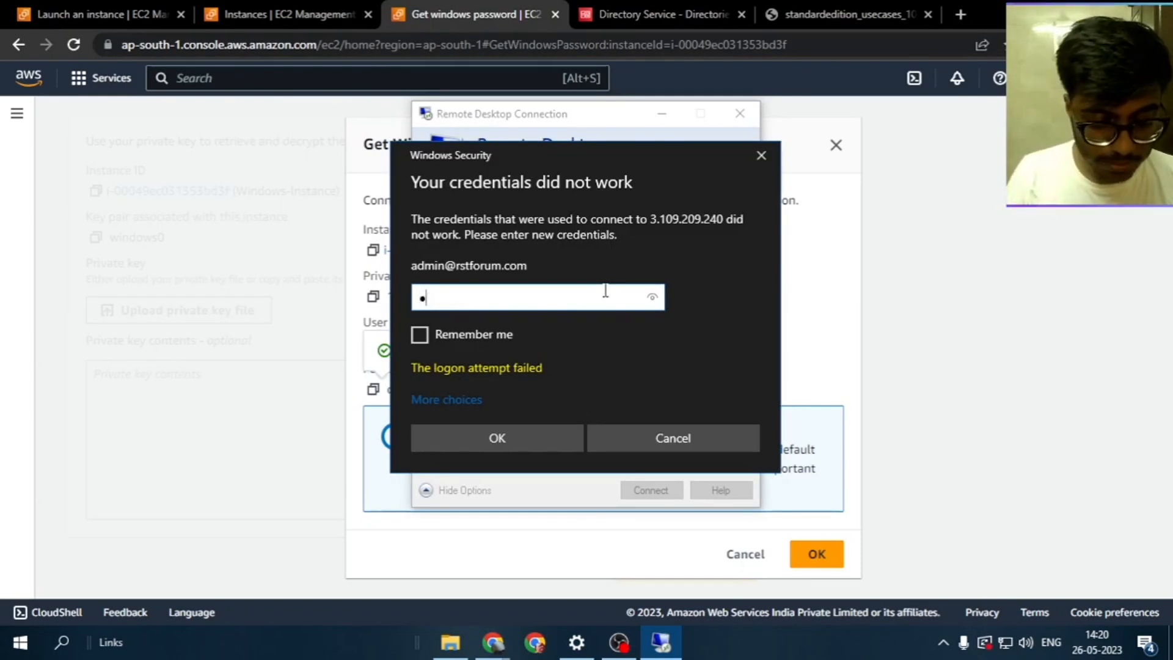
{"action": "type", "text": "••••••"}
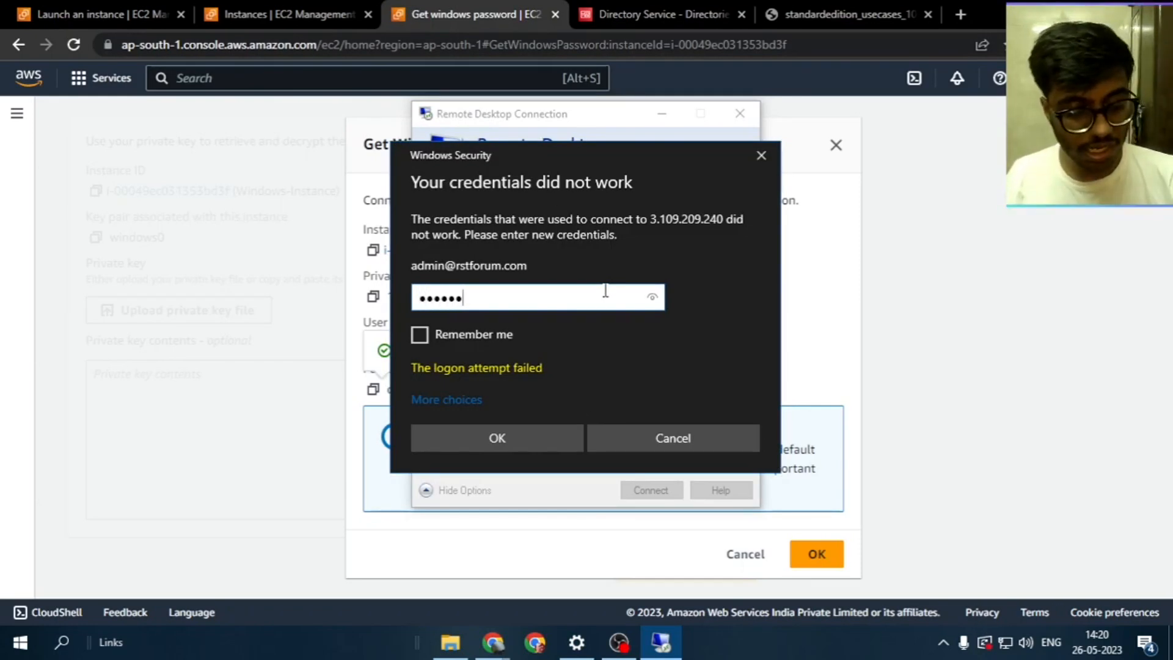
{"action": "key", "text": "Return"}
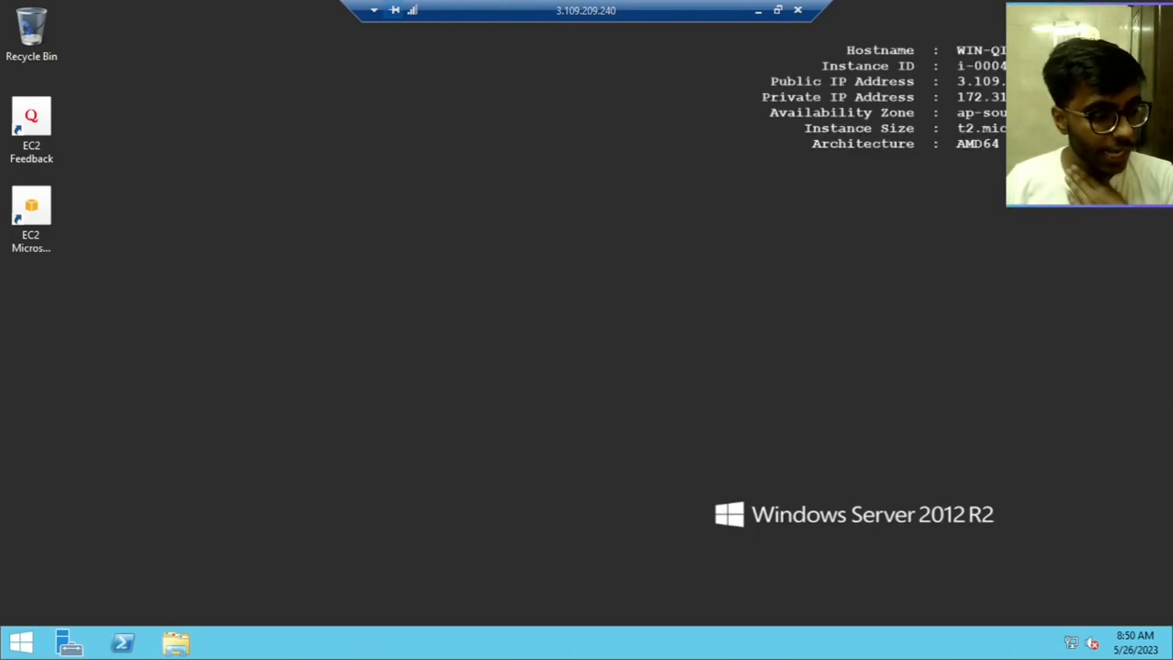
Open Active Directory Users and Computers from Server Manager's Tools menu
{"action": "left_click", "coordinate": [69, 641]}
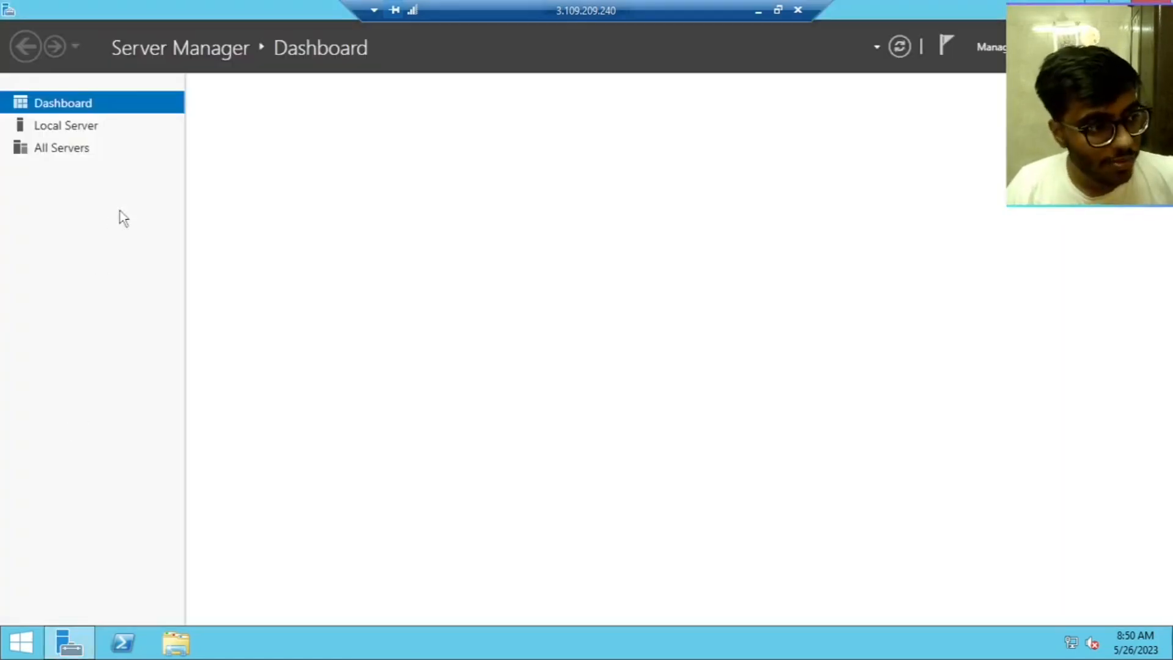
{"action": "left_click", "coordinate": [1042, 47]}
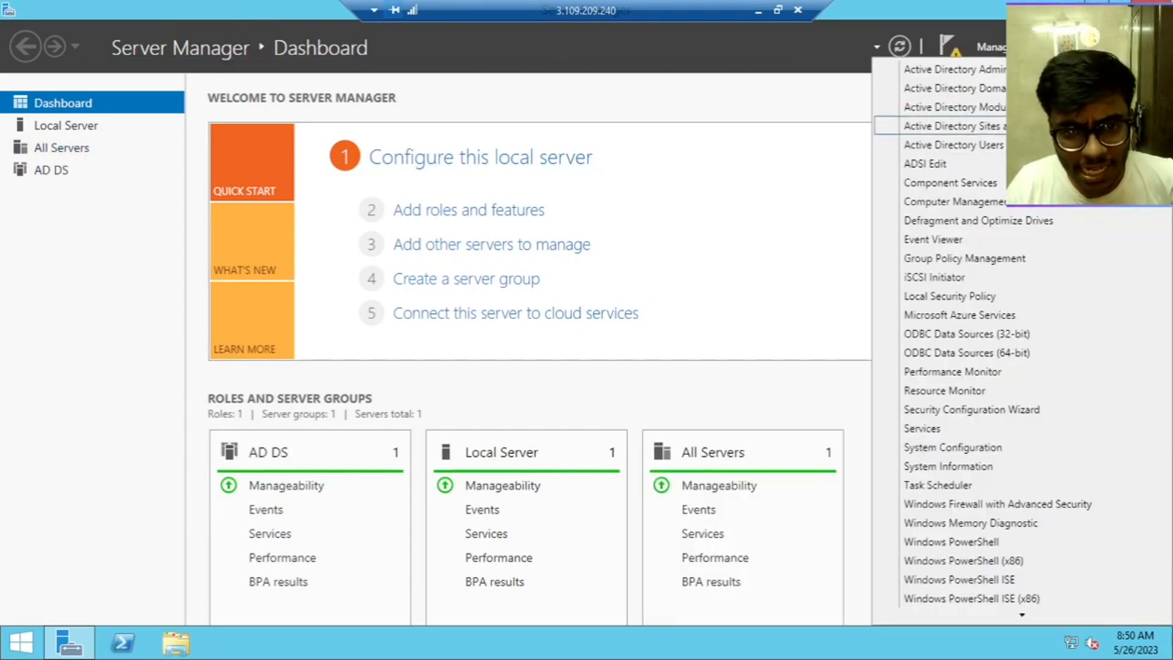
{"action": "left_click", "coordinate": [953, 145]}
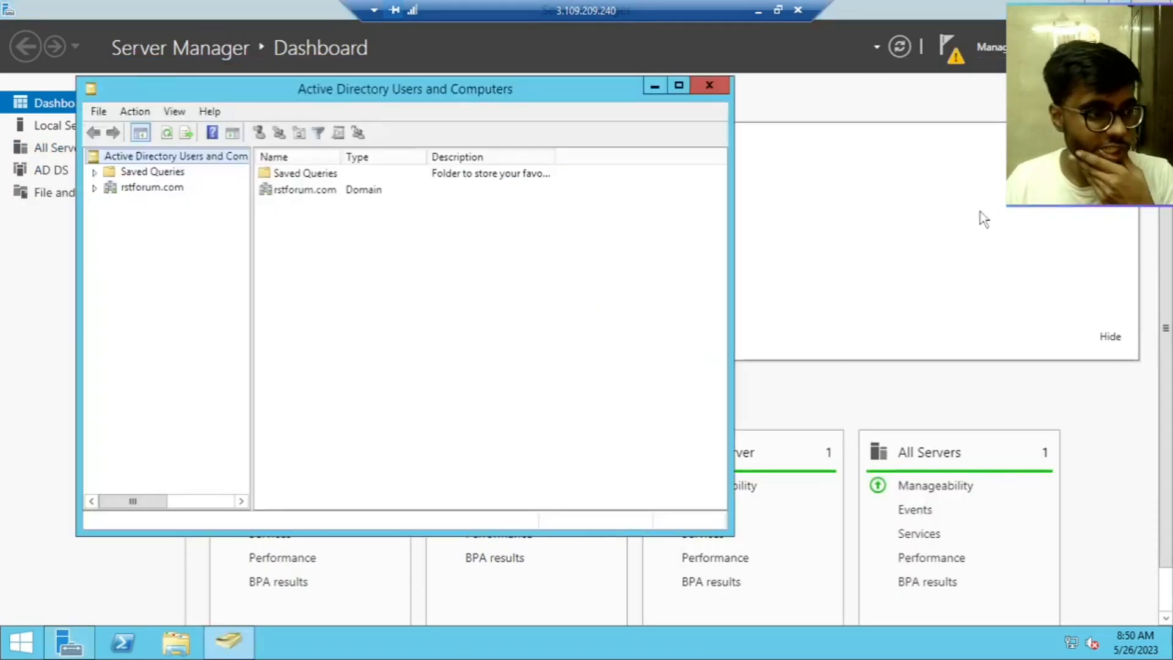
Browse to rstforum.com > rstforum > Users and open the non-Admin user's properties
{"action": "left_click", "coordinate": [94, 188]}
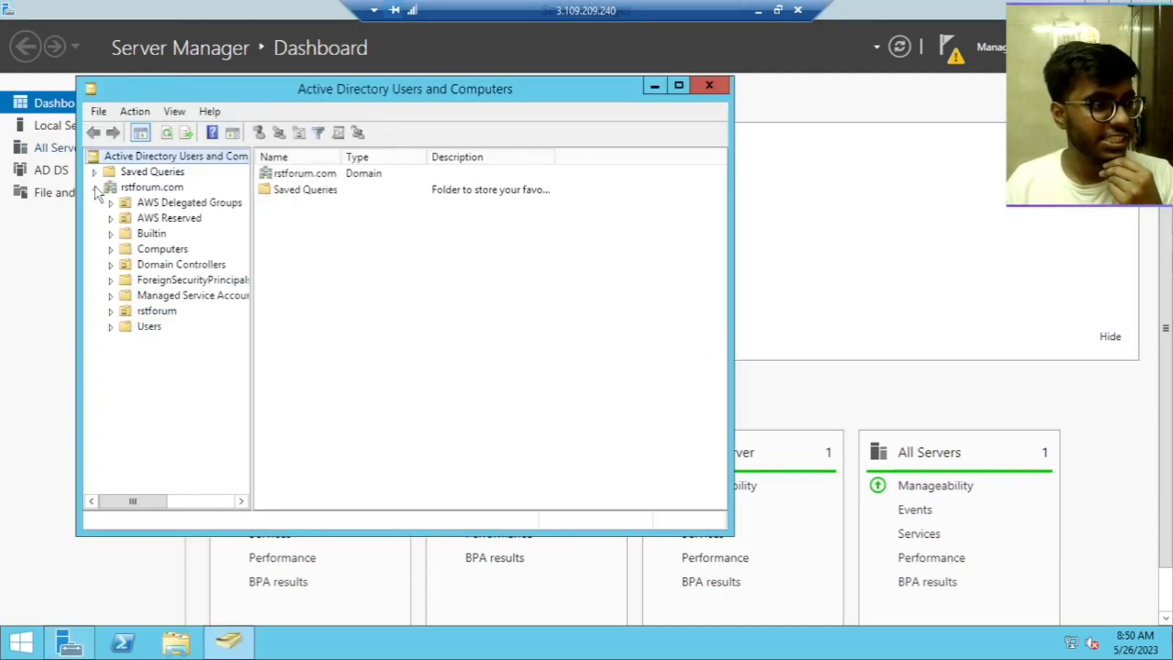
{"action": "left_click", "coordinate": [163, 311]}
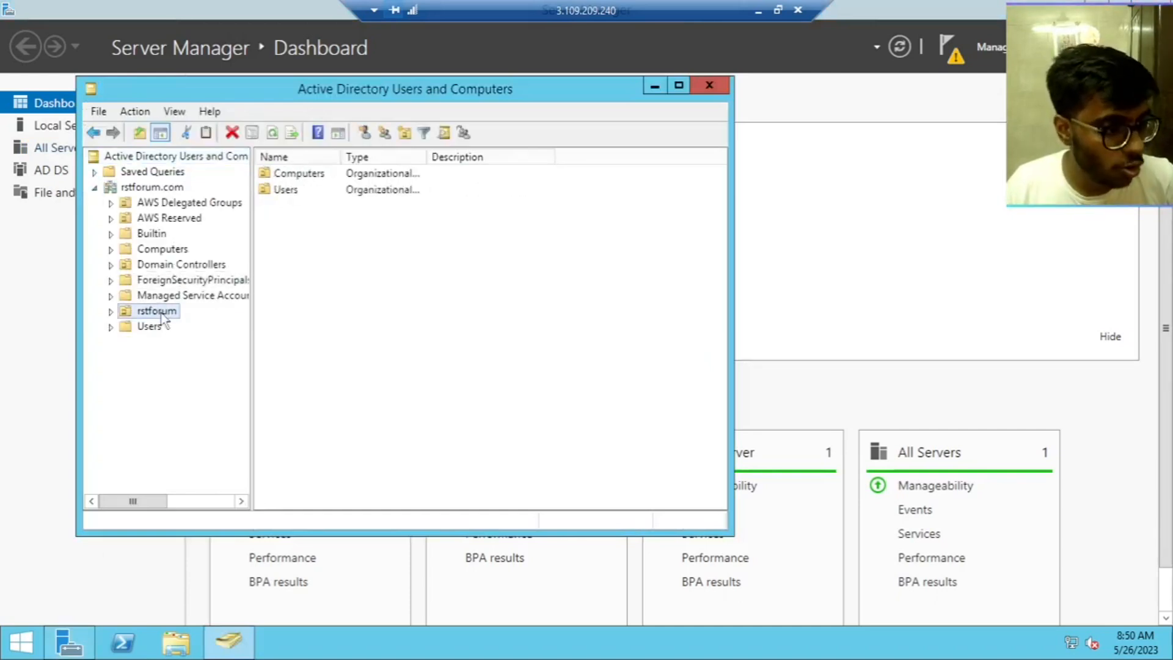
{"action": "double_click", "coordinate": [349, 192]}
{"action": "left_click", "coordinate": [349, 194]}
{"action": "left_click", "coordinate": [346, 174]}
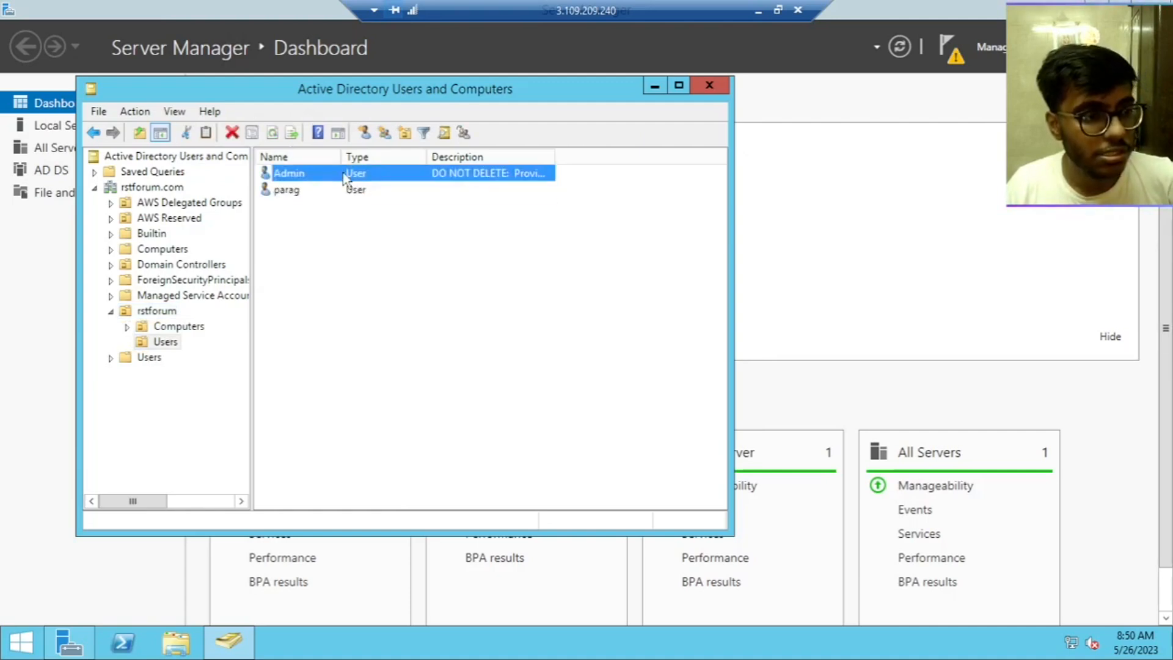
{"action": "left_click", "coordinate": [345, 192]}
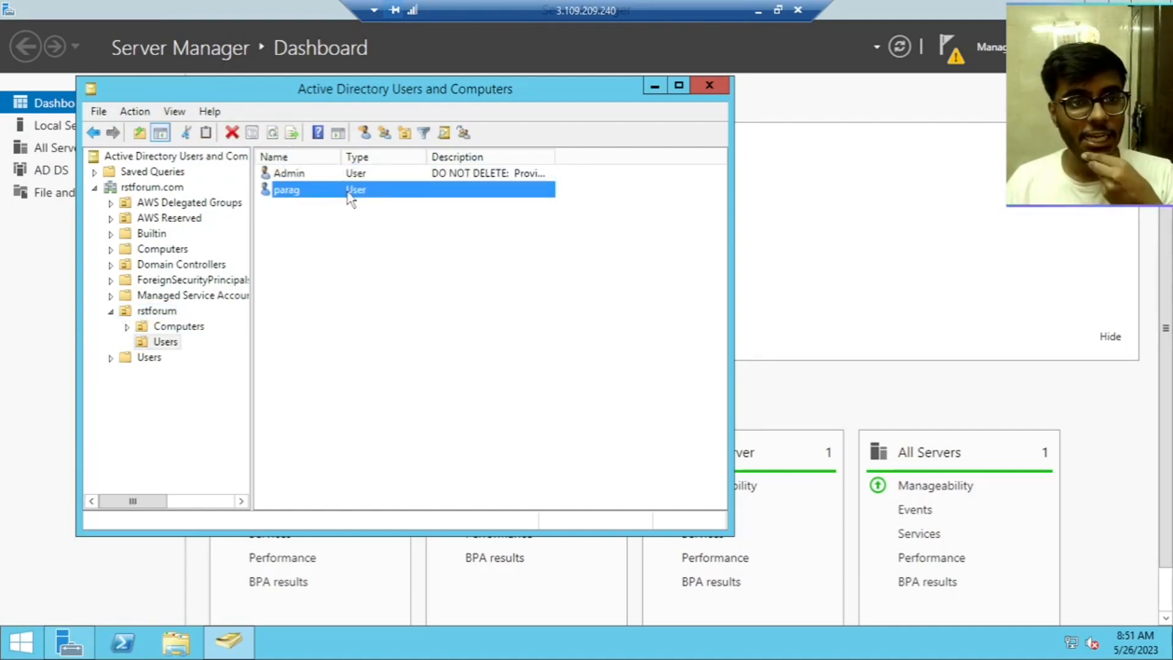
{"action": "left_click", "coordinate": [348, 174]}
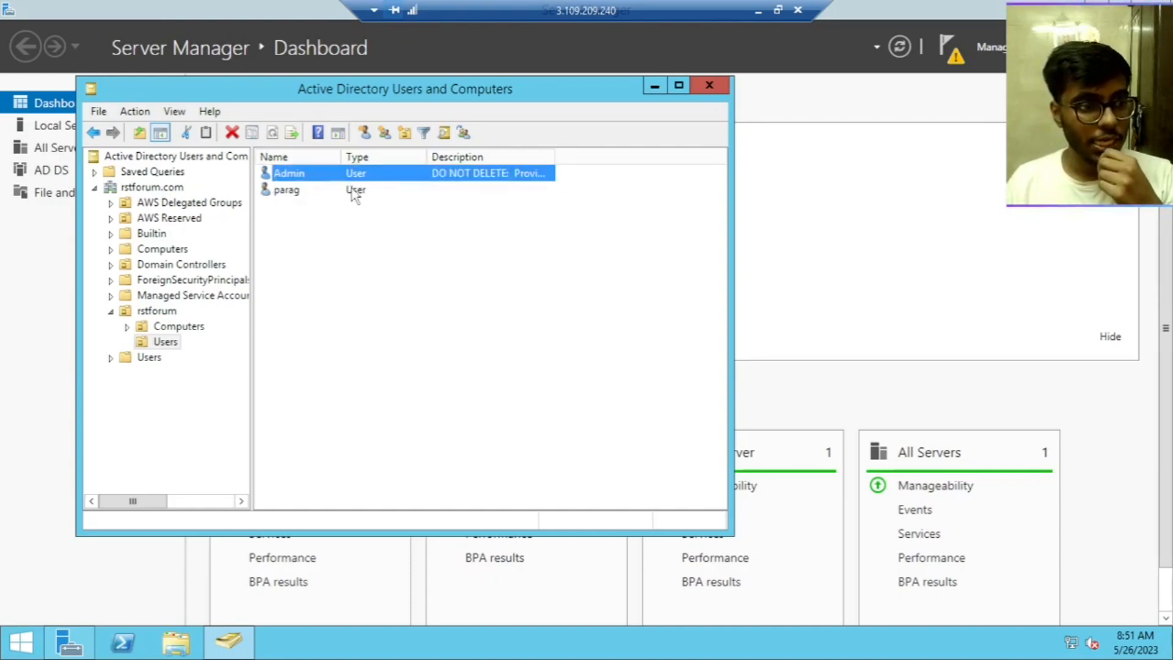
{"action": "left_click", "coordinate": [353, 194]}
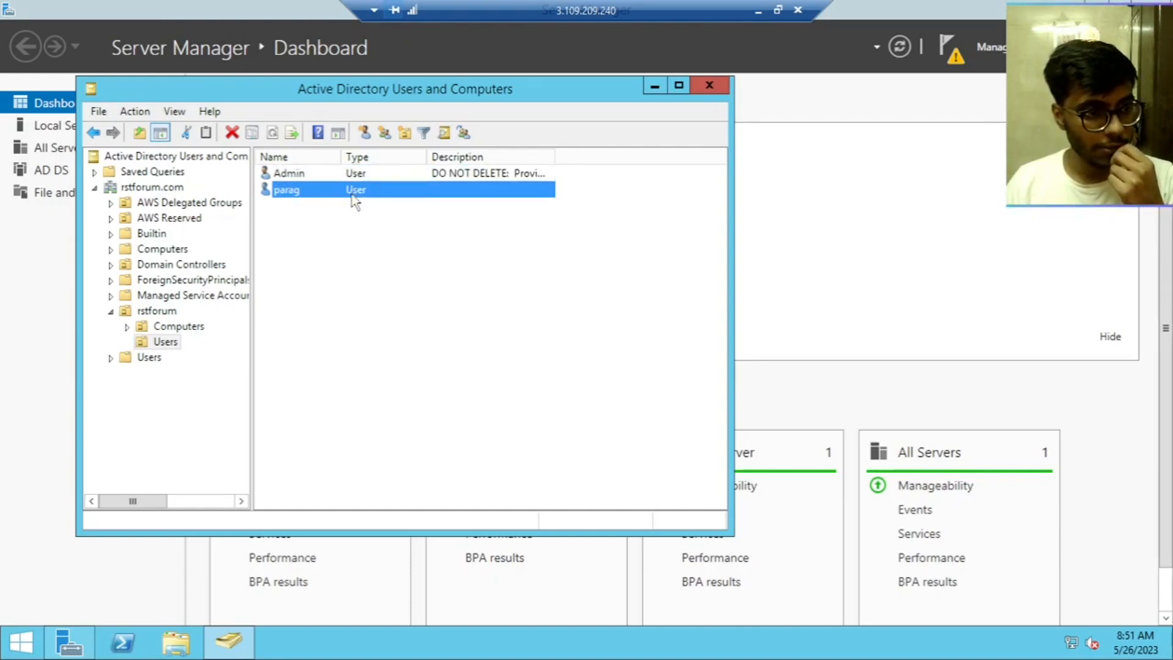
{"action": "double_click", "coordinate": [352, 192]}
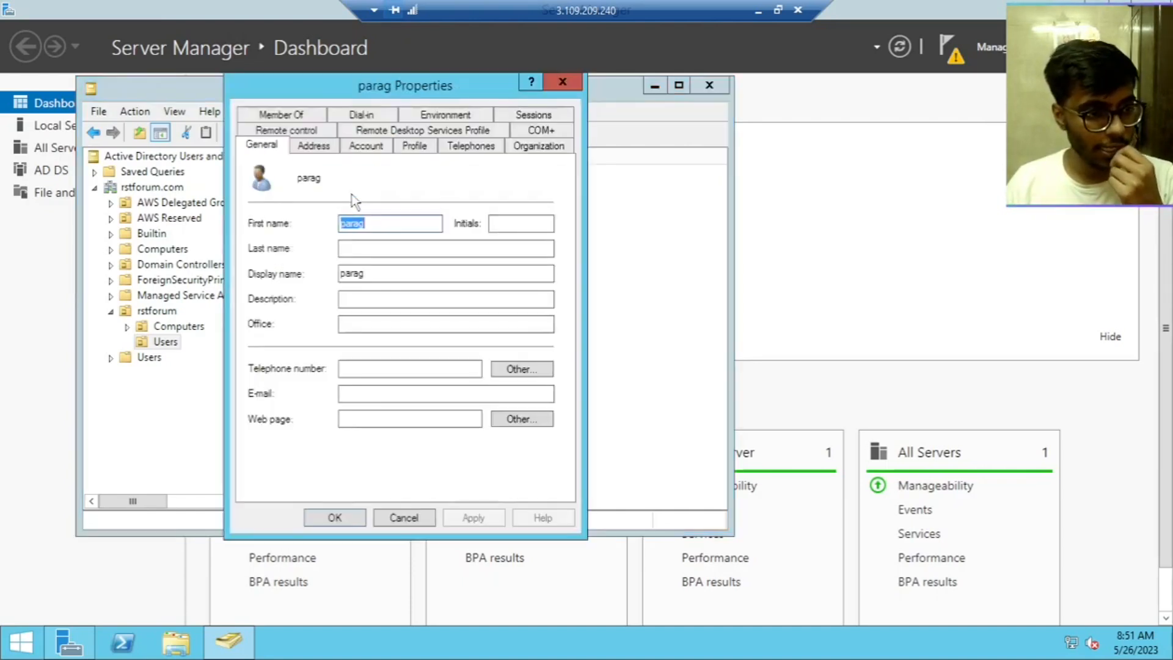
On the non-Admin user's Account tab, select the User logon name to copy it
{"action": "left_click", "coordinate": [366, 146]}
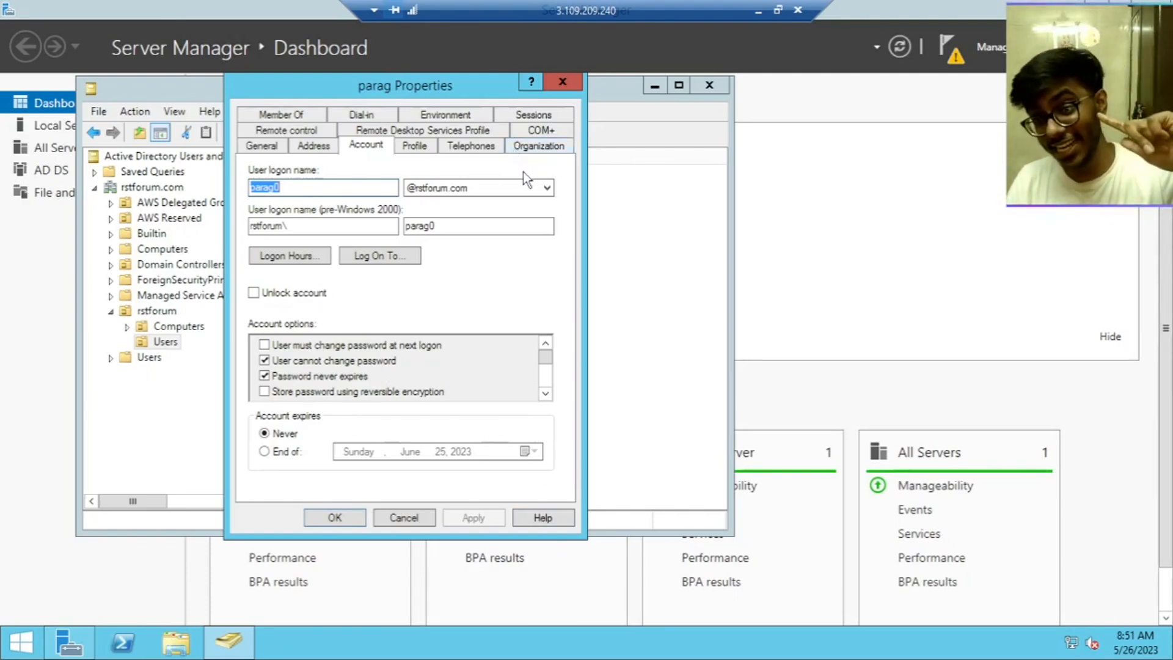
{"action": "left_click", "coordinate": [562, 82]}
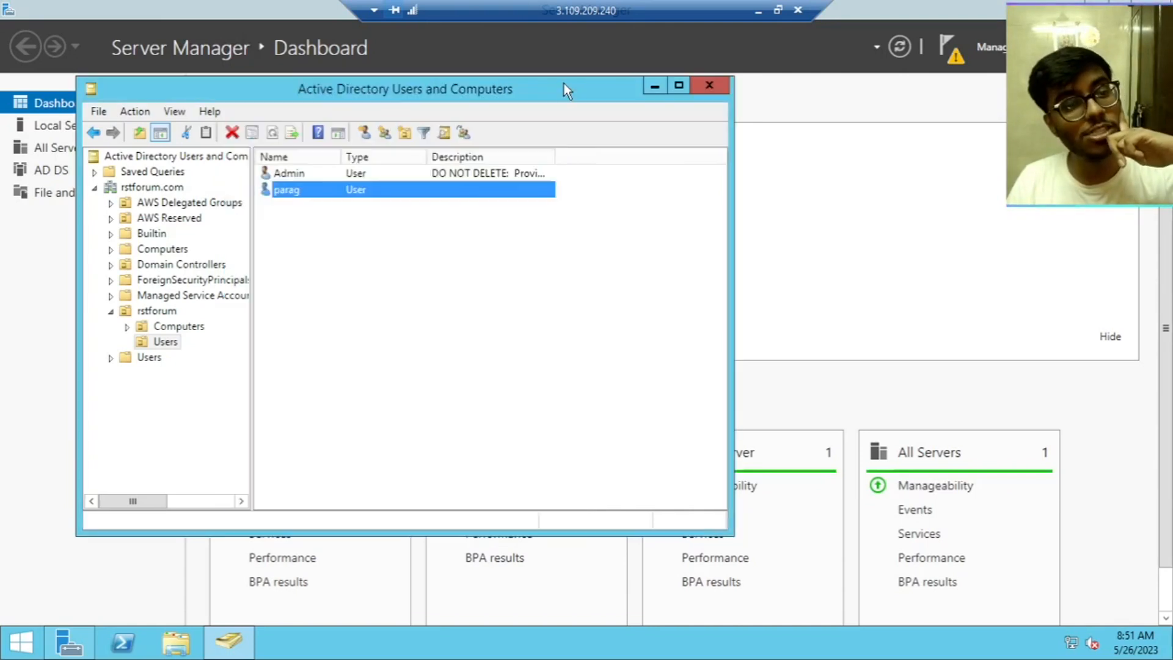
{"action": "left_click", "coordinate": [494, 310]}
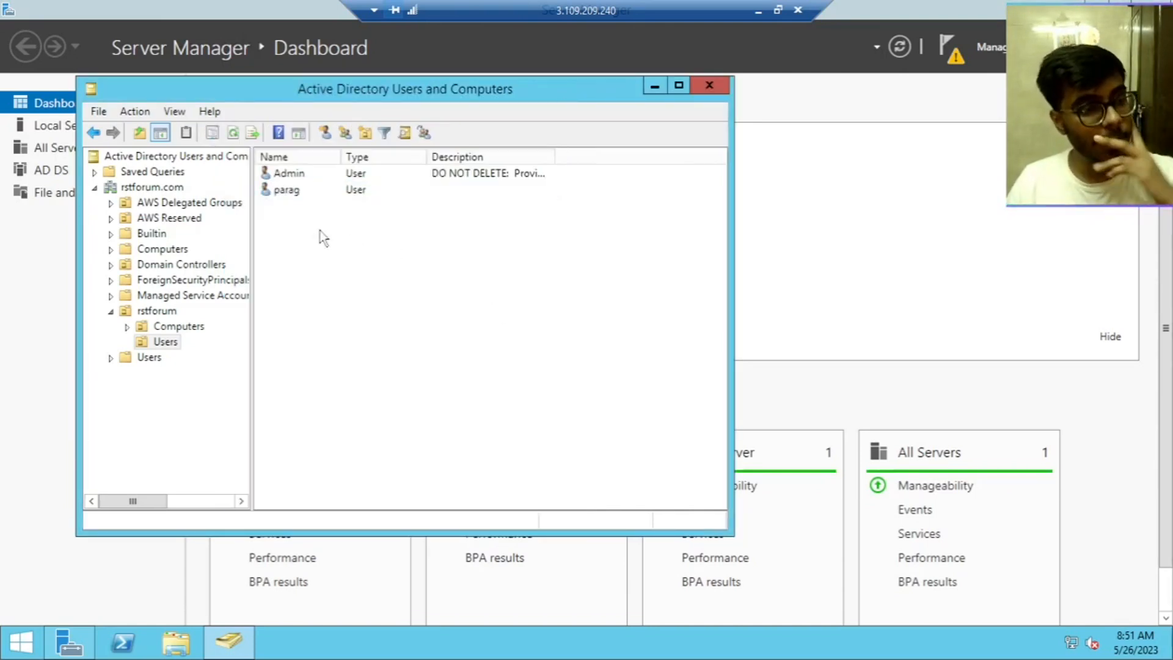
{"action": "left_click", "coordinate": [403, 193]}
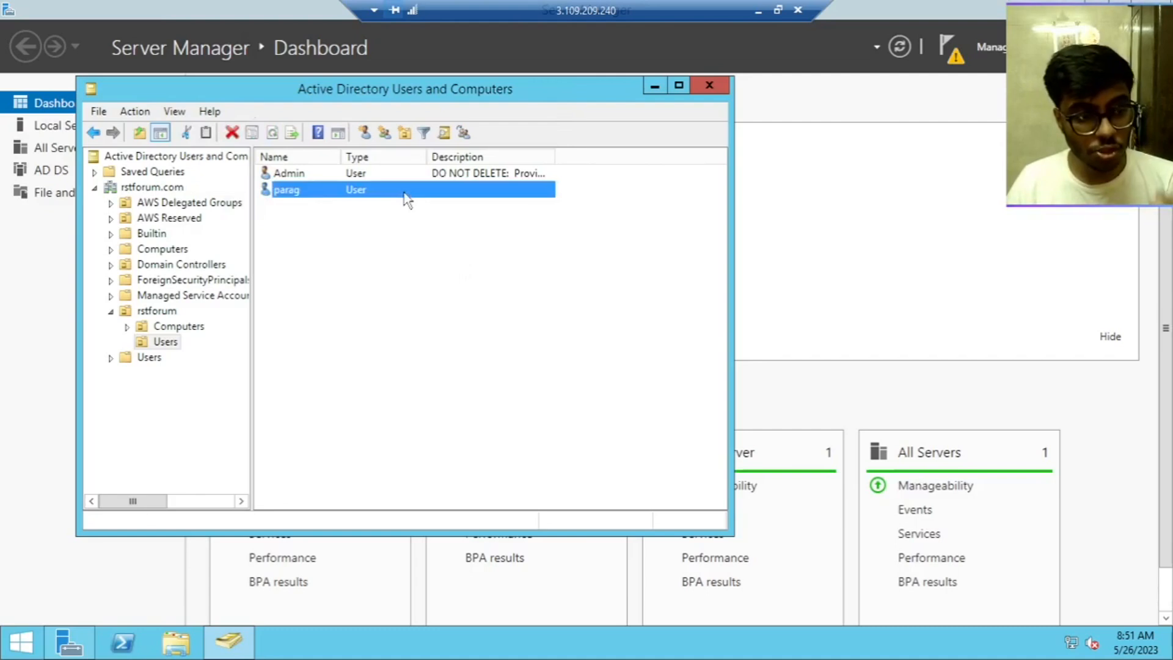
{"action": "double_click", "coordinate": [456, 189]}
{"action": "left_click", "coordinate": [362, 148]}
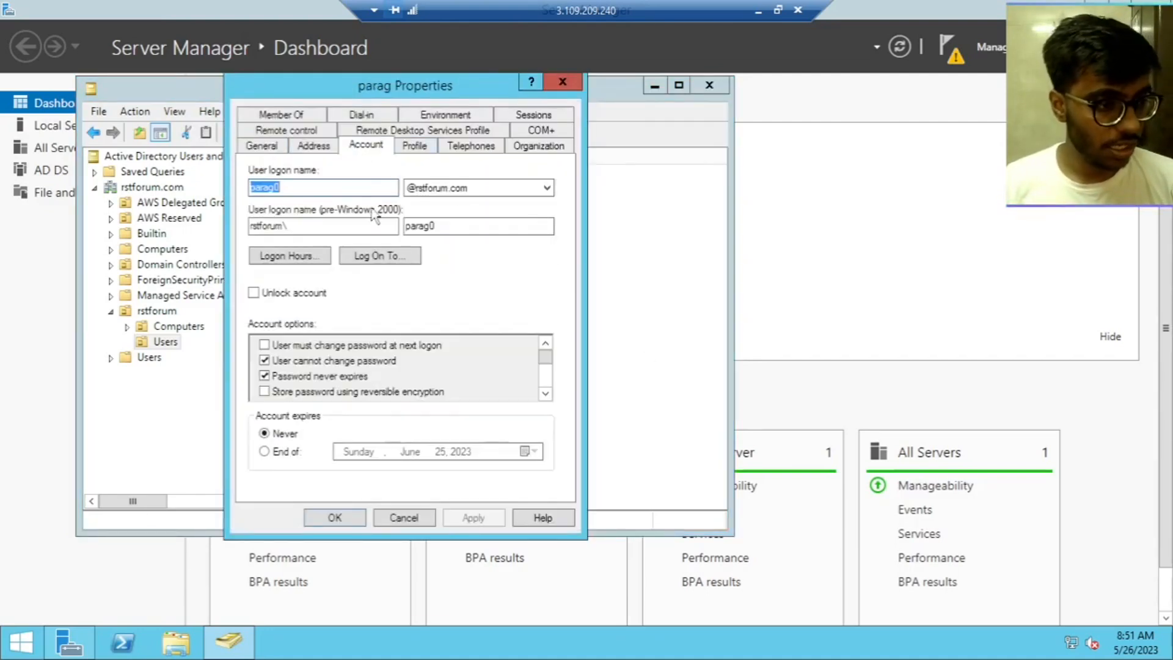
{"action": "left_click", "coordinate": [317, 189]}
{"action": "key", "text": "ctrl+a"}
{"action": "key", "text": "ctrl+c"}
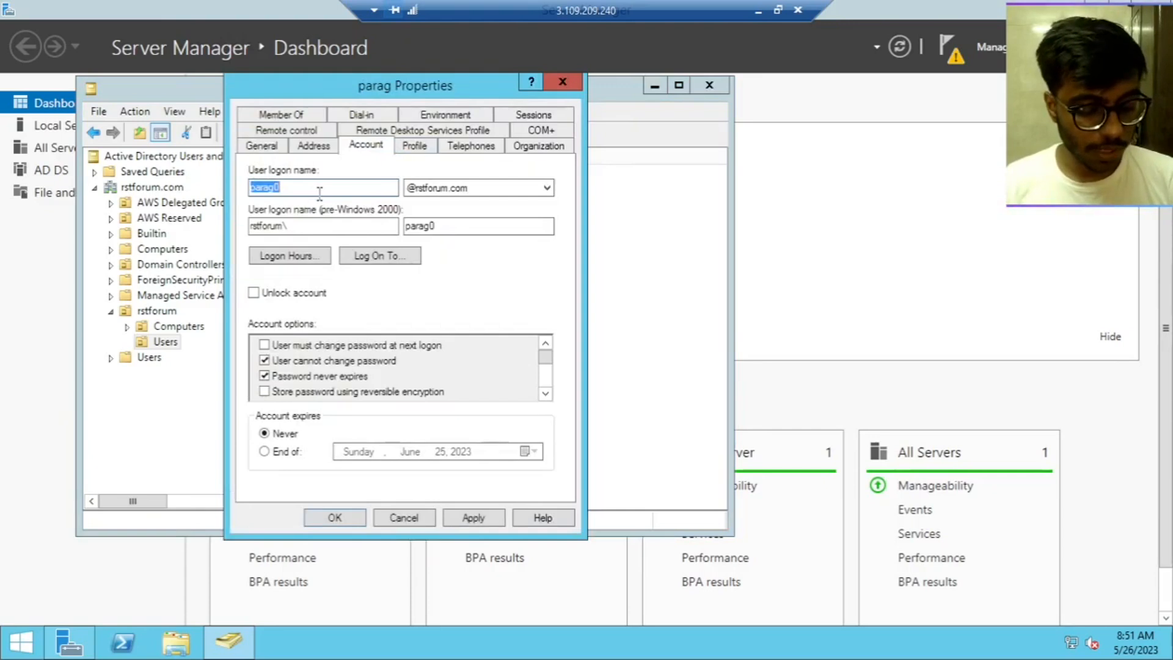
{"action": "left_click", "coordinate": [757, 12]}
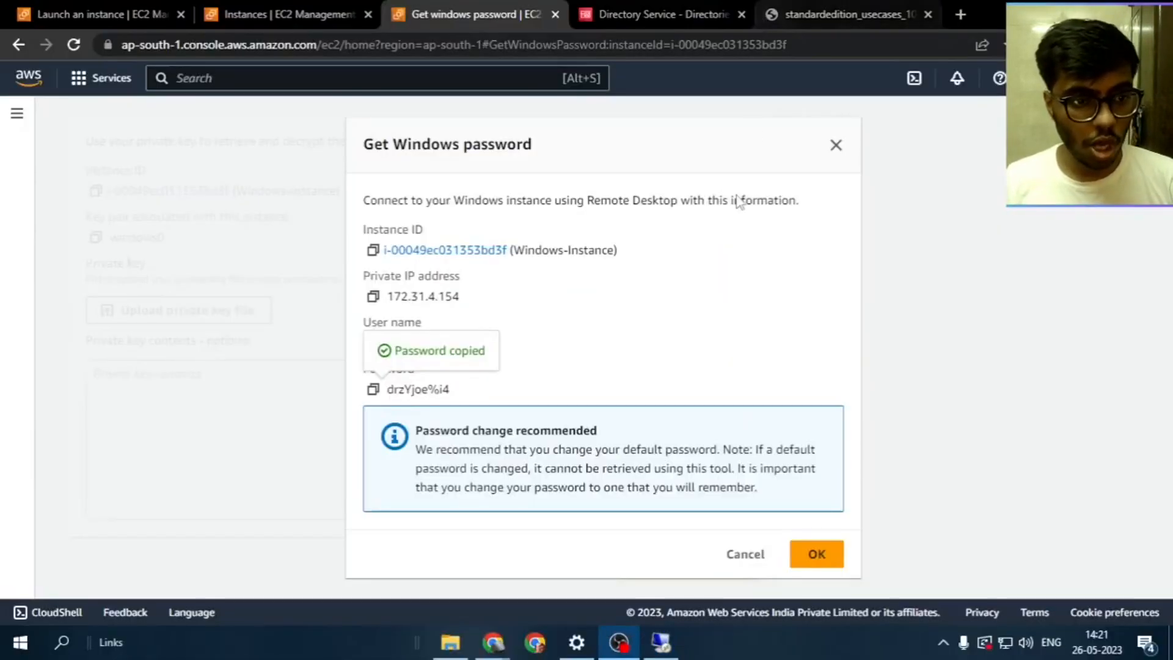
{"action": "left_click", "coordinate": [657, 14]}
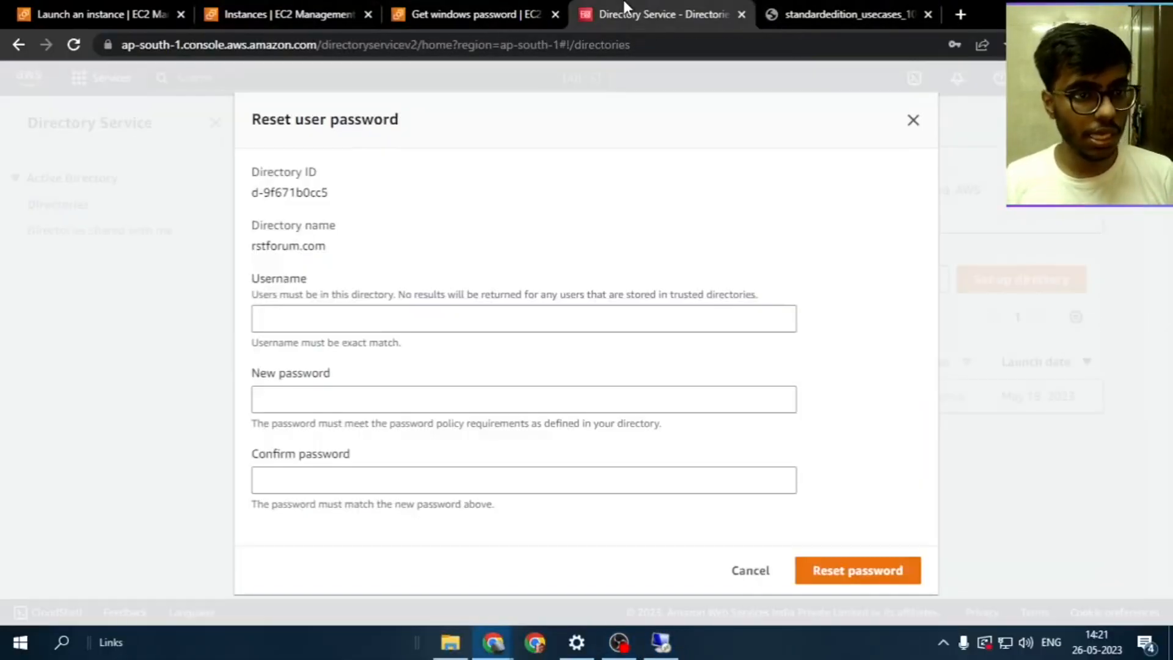
{"action": "left_click", "coordinate": [493, 312]}
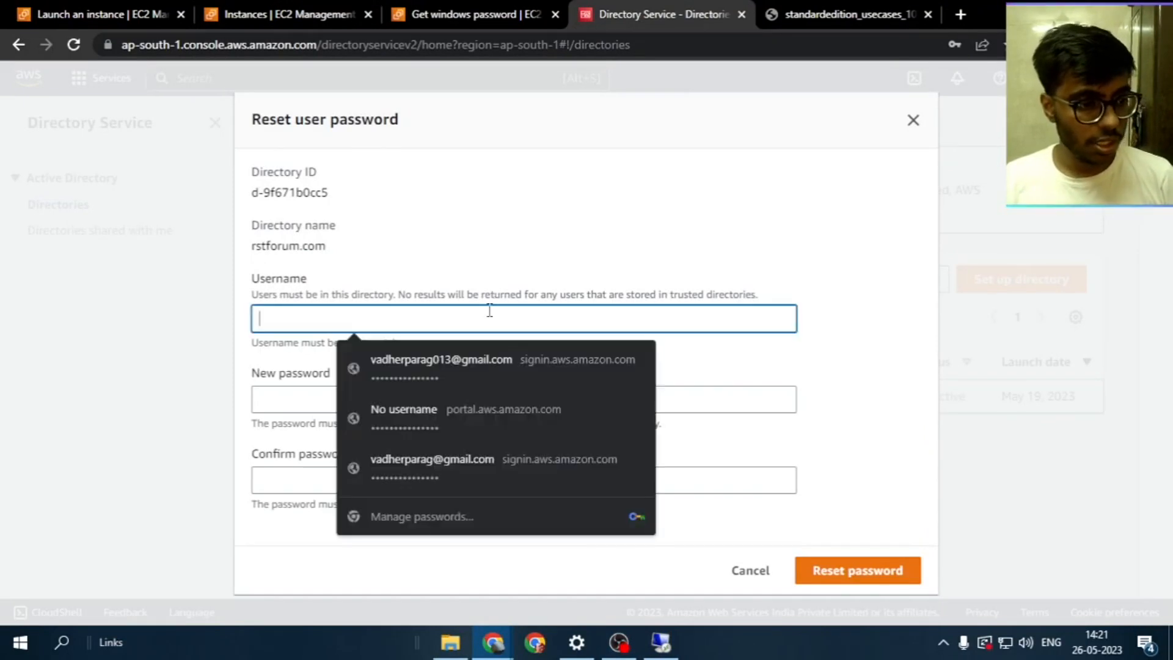
{"action": "key", "text": "ctrl+v"}
{"action": "left_click", "coordinate": [462, 404]}
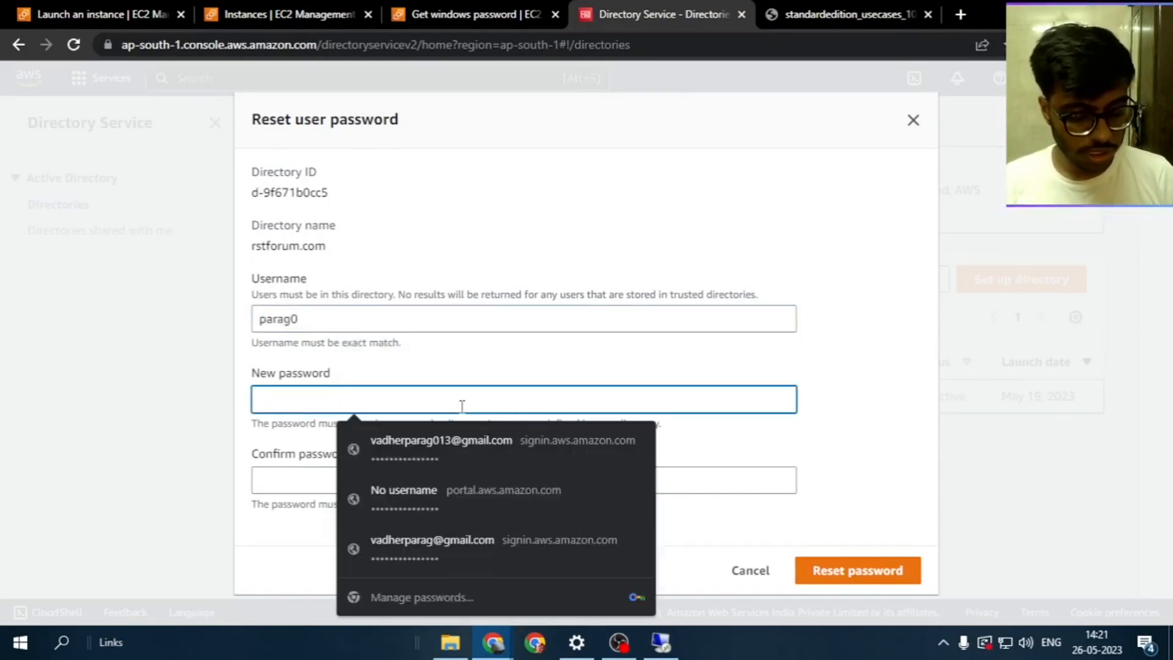
{"action": "key", "text": "super+v"}
{"action": "left_click", "coordinate": [380, 130]}
{"action": "left_click", "coordinate": [359, 480]}
{"action": "key", "text": "ctrl+v"}
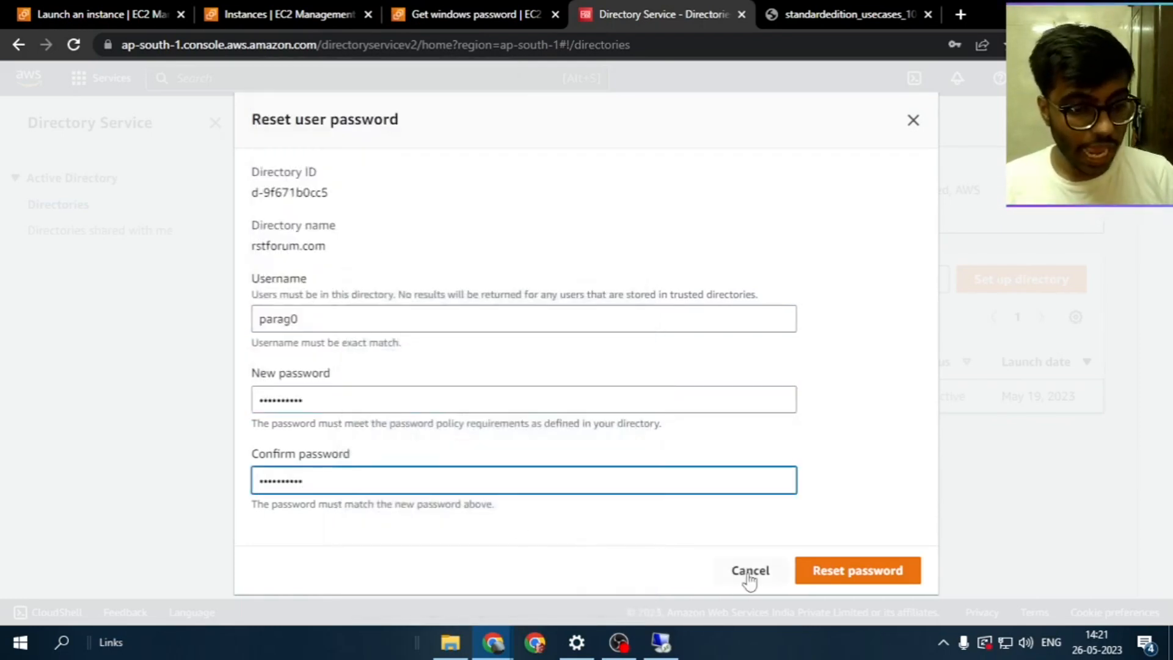
{"action": "left_click", "coordinate": [840, 580]}
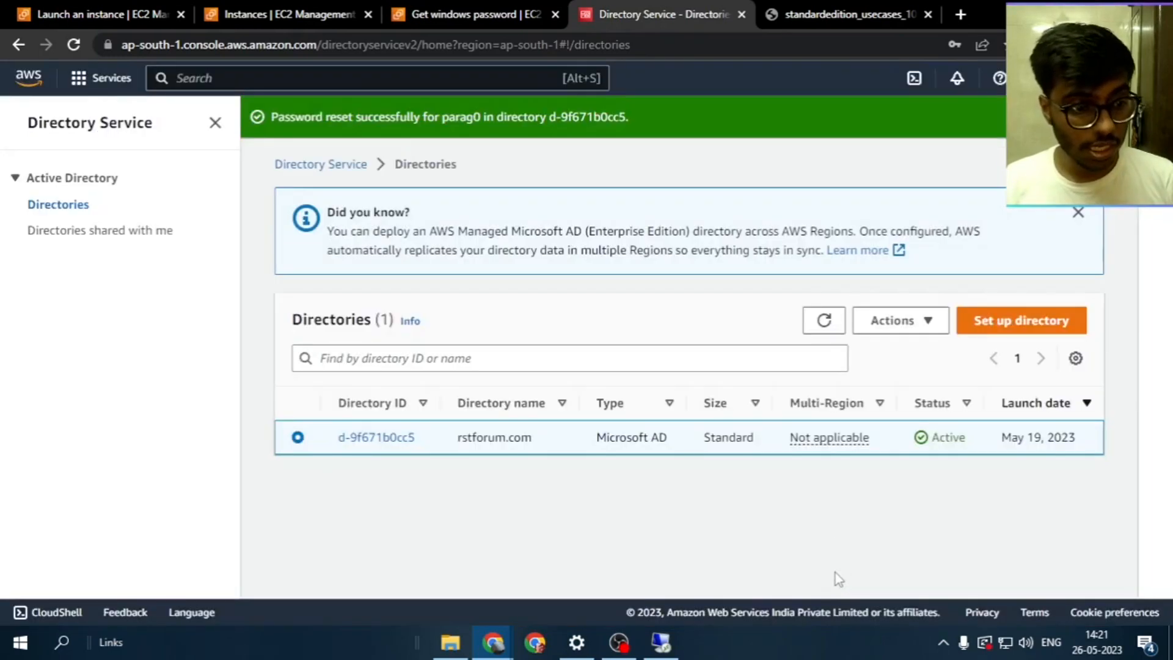
Reopen the user password reset, then delete user parag from the Users folder in ADUC
{"action": "left_click", "coordinate": [891, 323]}
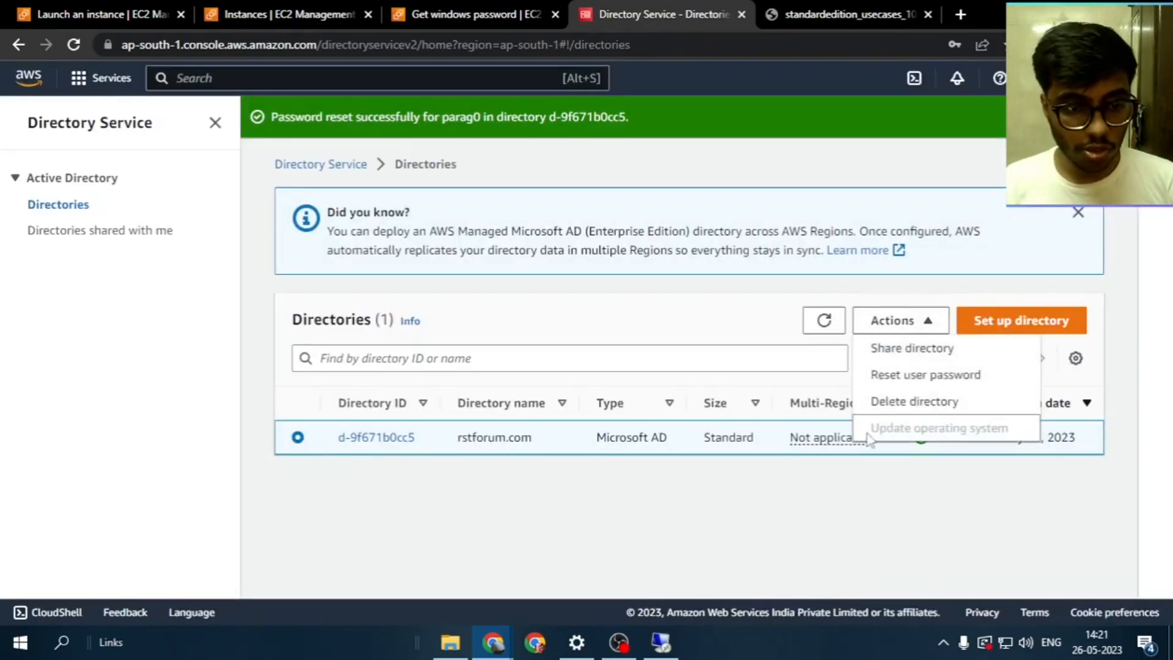
{"action": "left_click", "coordinate": [882, 376]}
{"action": "left_click", "coordinate": [659, 642]}
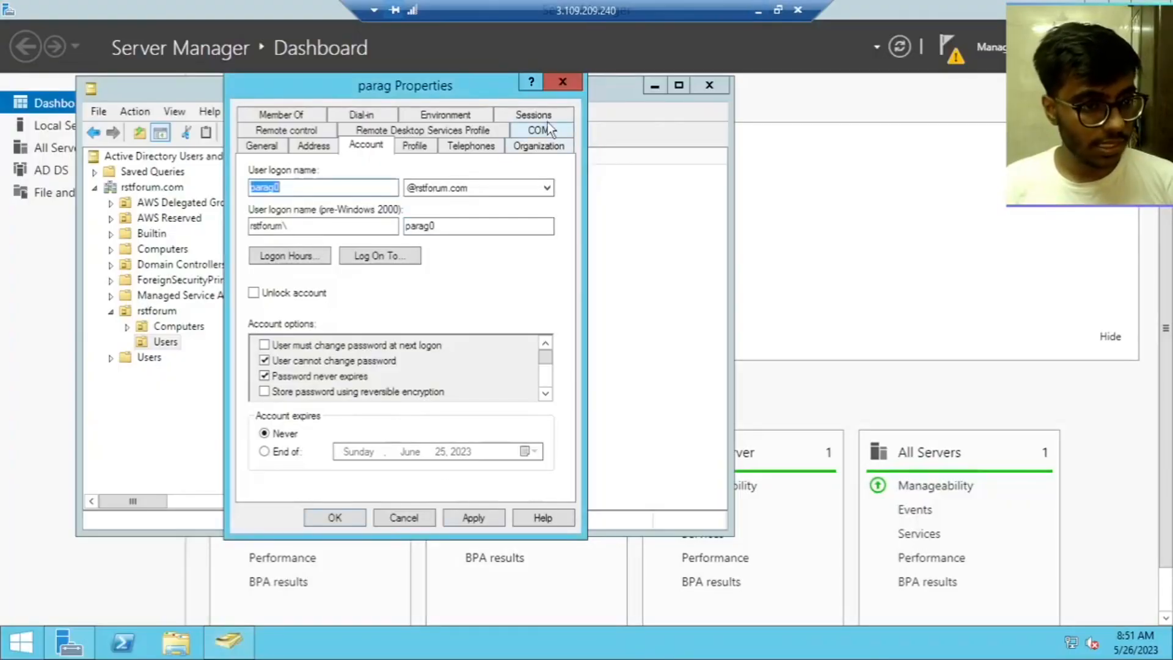
{"action": "left_click", "coordinate": [561, 82]}
{"action": "right_click", "coordinate": [473, 189]}
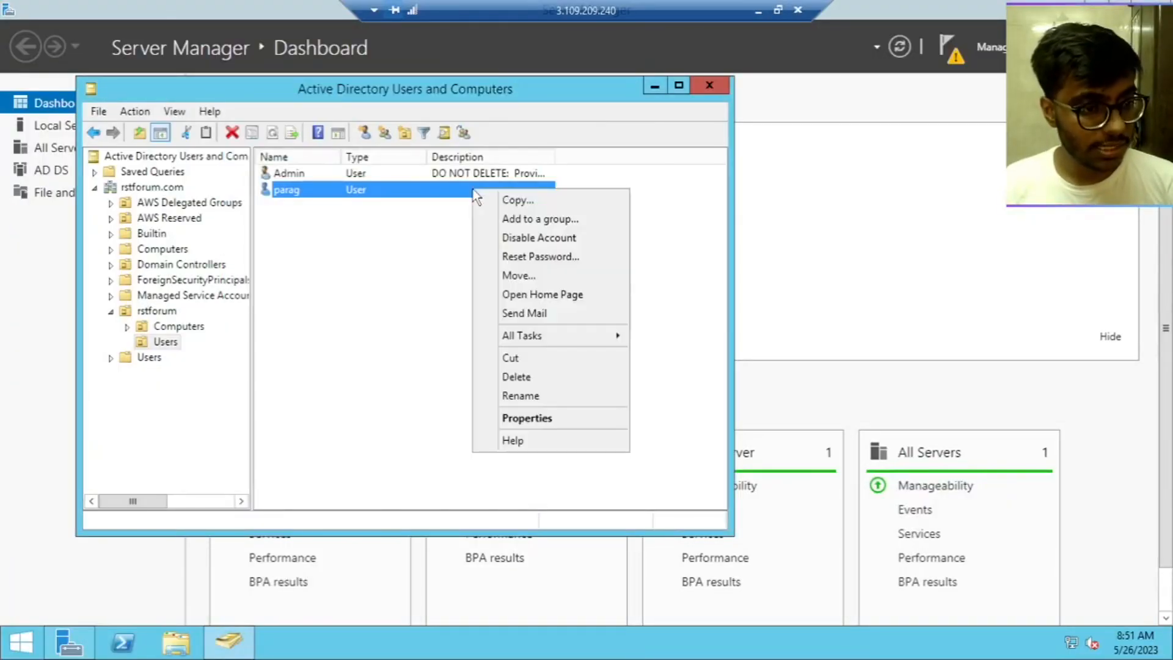
{"action": "left_click", "coordinate": [522, 383]}
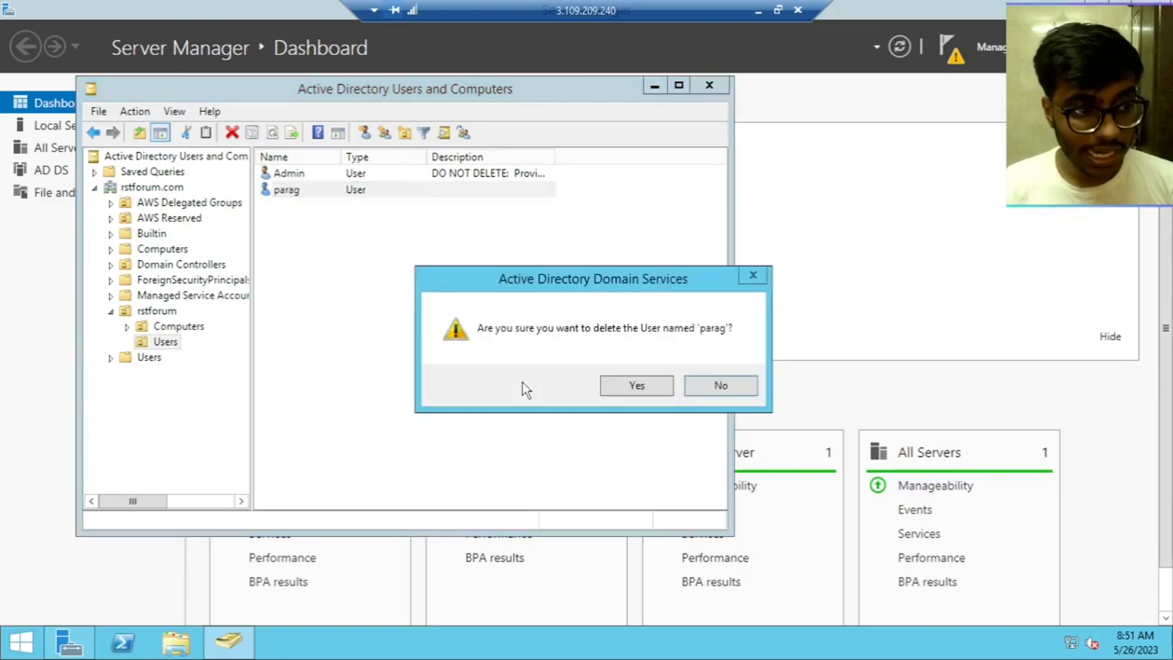
{"action": "left_click", "coordinate": [666, 391]}
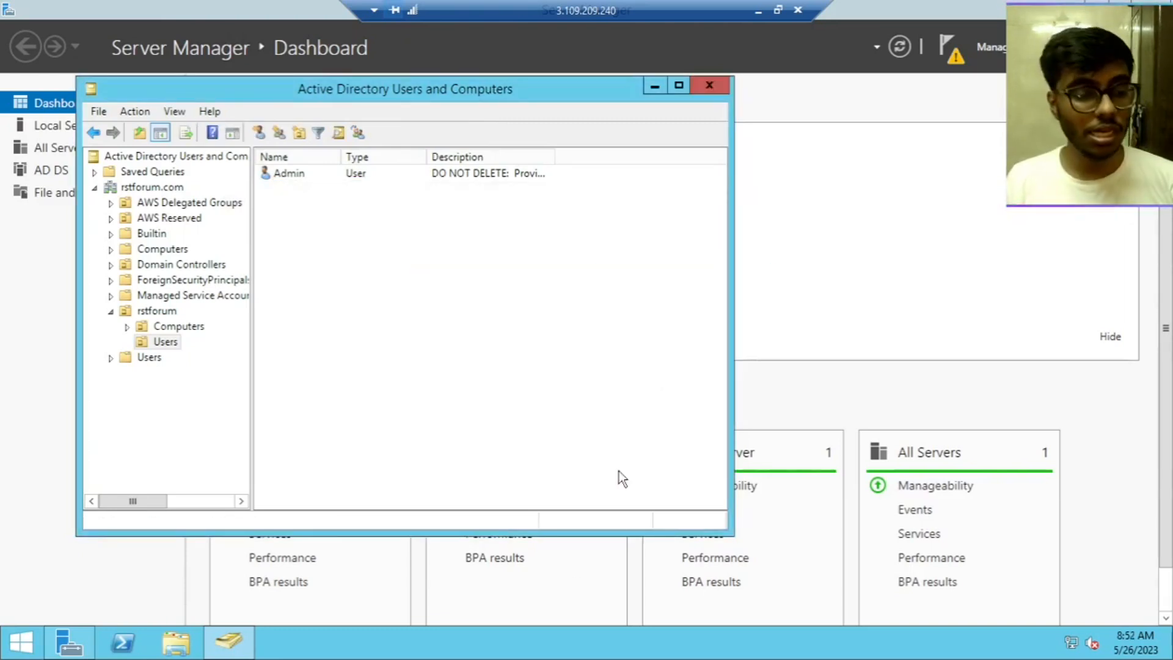
Resubmit the password reset for username parag0 with the new password confirmed
{"action": "left_click", "coordinate": [758, 11]}
{"action": "left_click", "coordinate": [596, 316]}
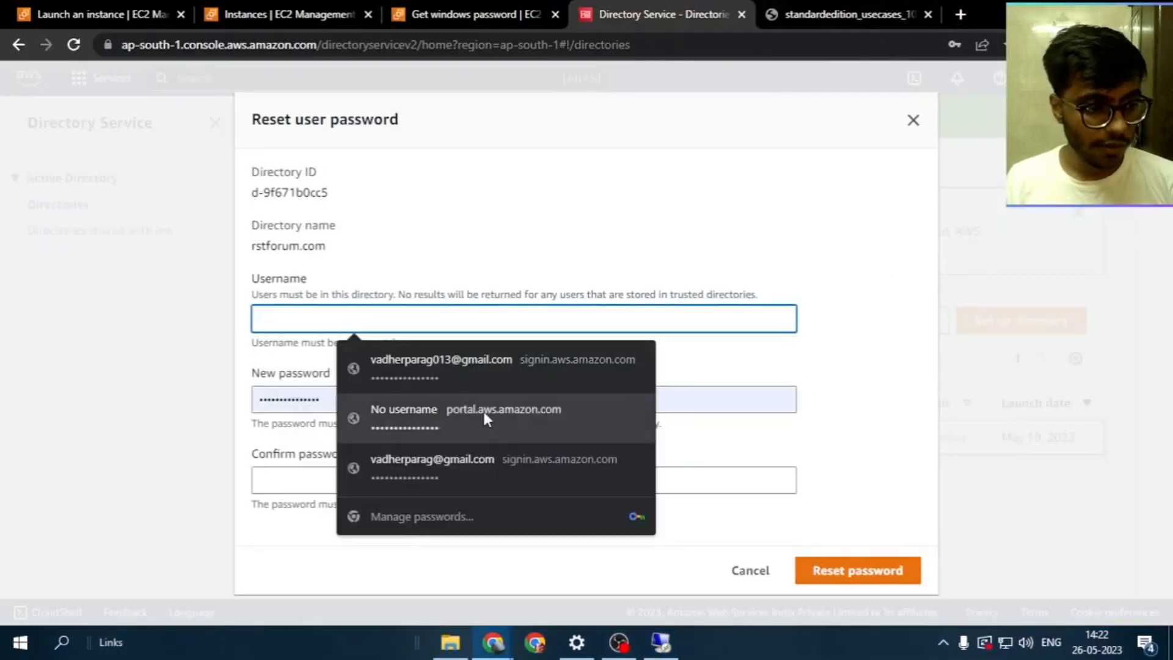
{"action": "type", "text": "paragh"}
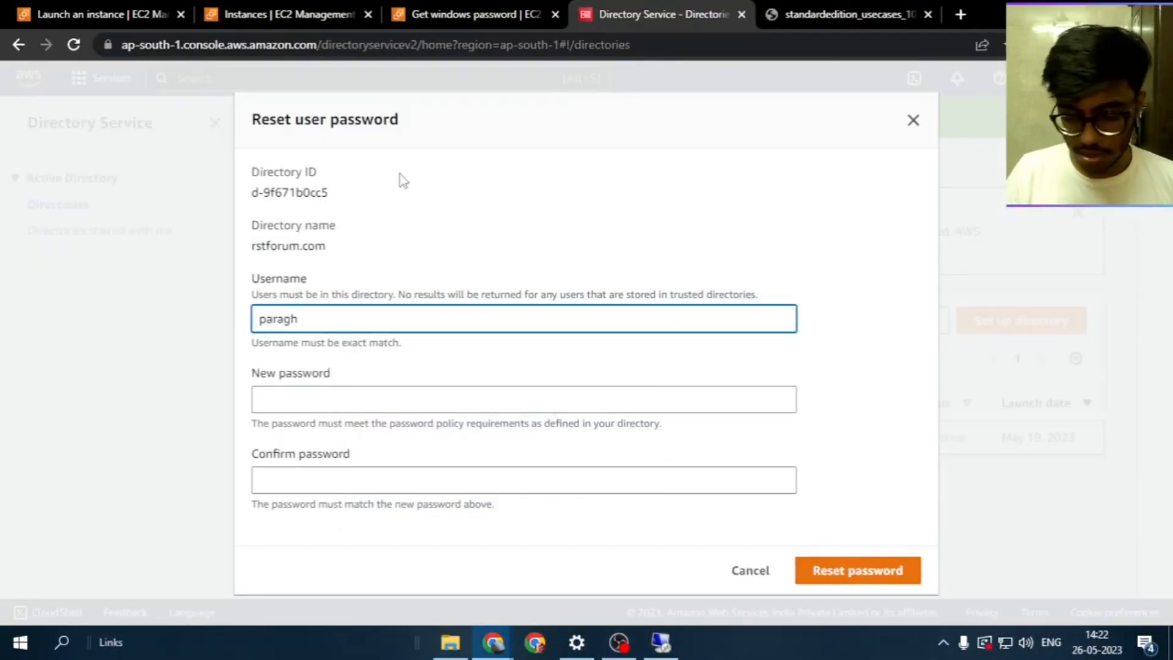
{"action": "key", "text": "BackSpace"}
{"action": "type", "text": "0"}
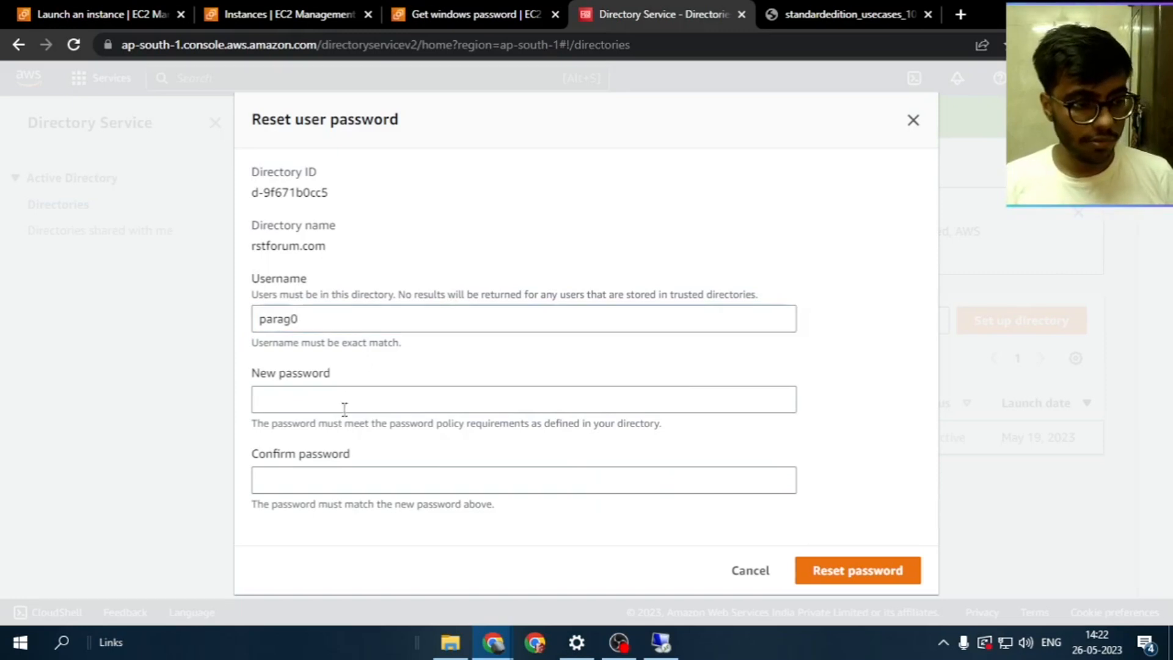
{"action": "left_click", "coordinate": [342, 399]}
{"action": "left_click", "coordinate": [338, 448]}
{"action": "left_click", "coordinate": [321, 480]}
{"action": "key", "text": "ctrl+v"}
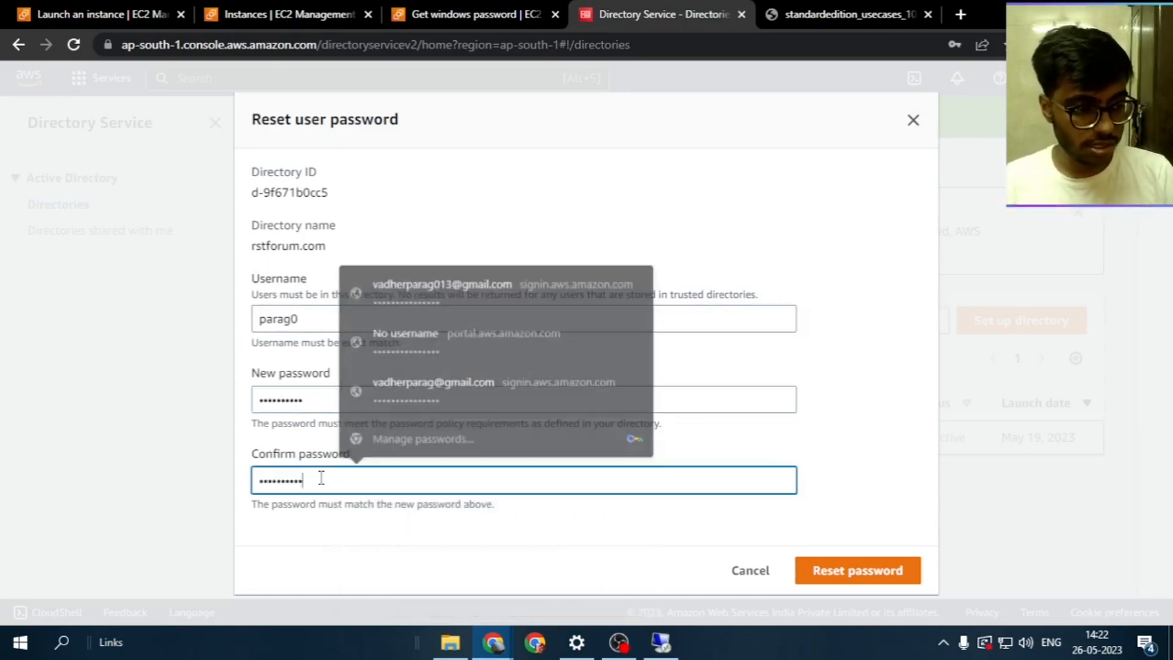
{"action": "left_click", "coordinate": [466, 394]}
{"action": "type", "text": "•"}
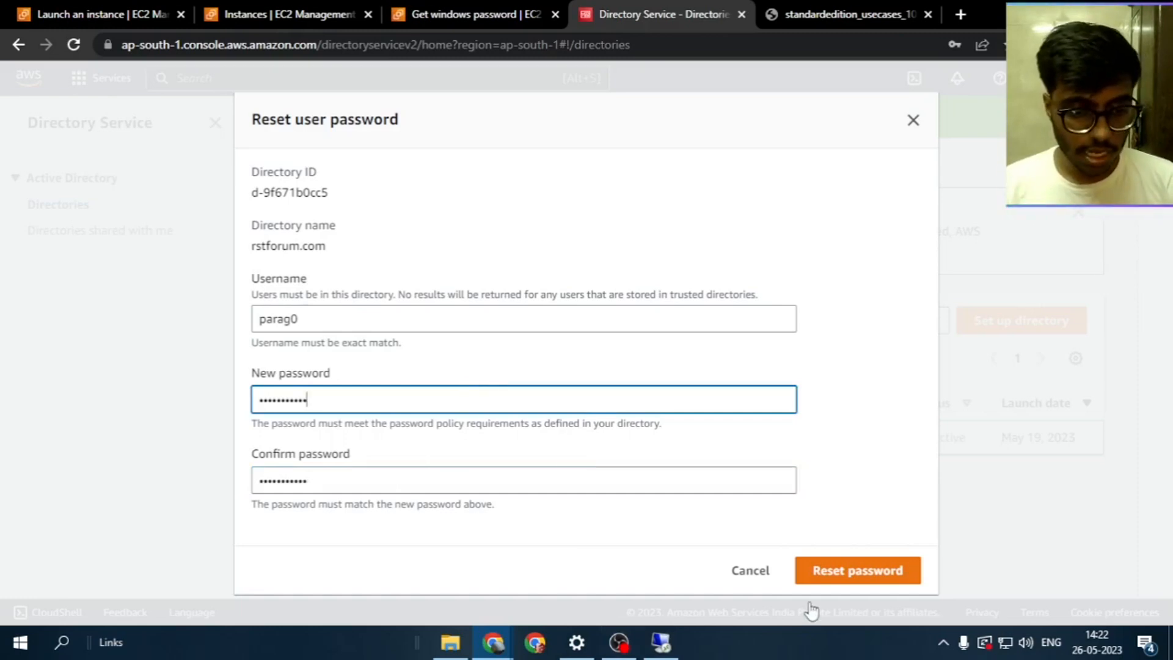
{"action": "left_click", "coordinate": [819, 570]}
Check the error saying parag0 does not exist, then return to the remote server
{"action": "scroll", "coordinate": [721, 489], "scroll_direction": "down", "scroll_amount": 1}
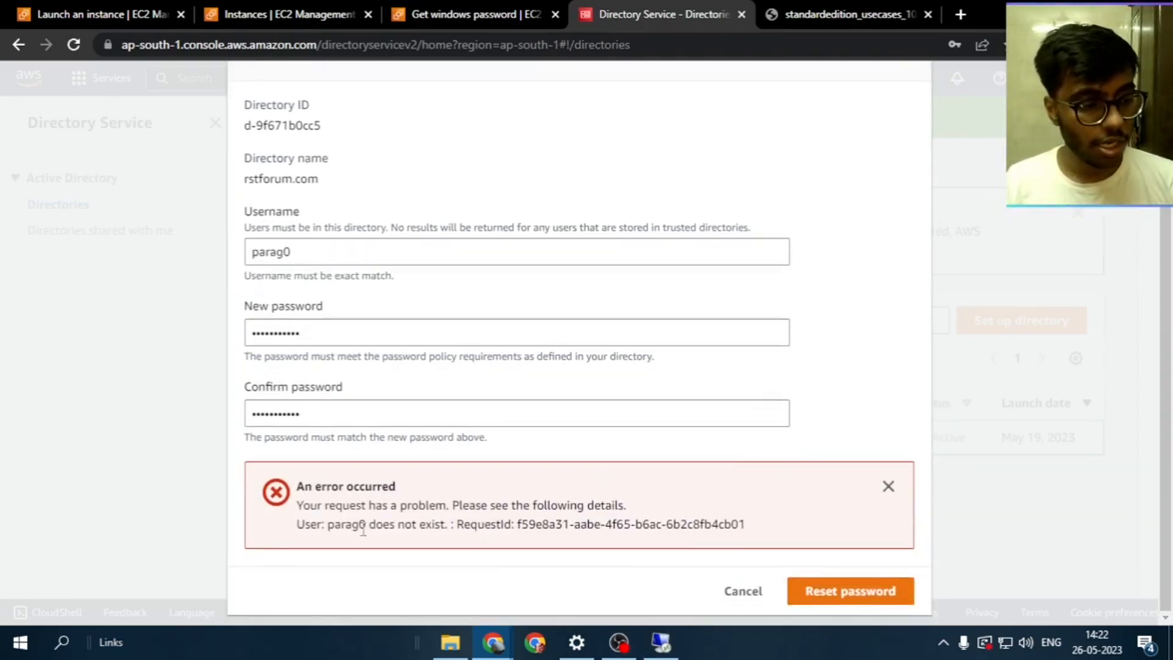
{"action": "left_click_drag", "start_coordinate": [328, 524], "coordinate": [775, 529]}
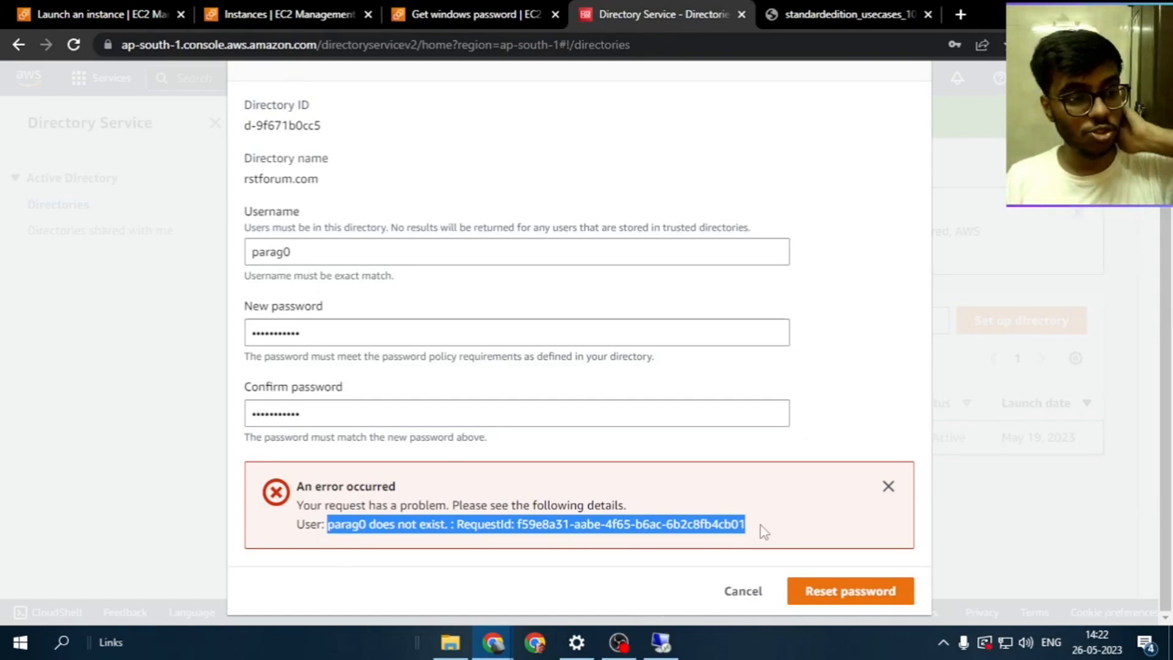
{"action": "left_click", "coordinate": [658, 643]}
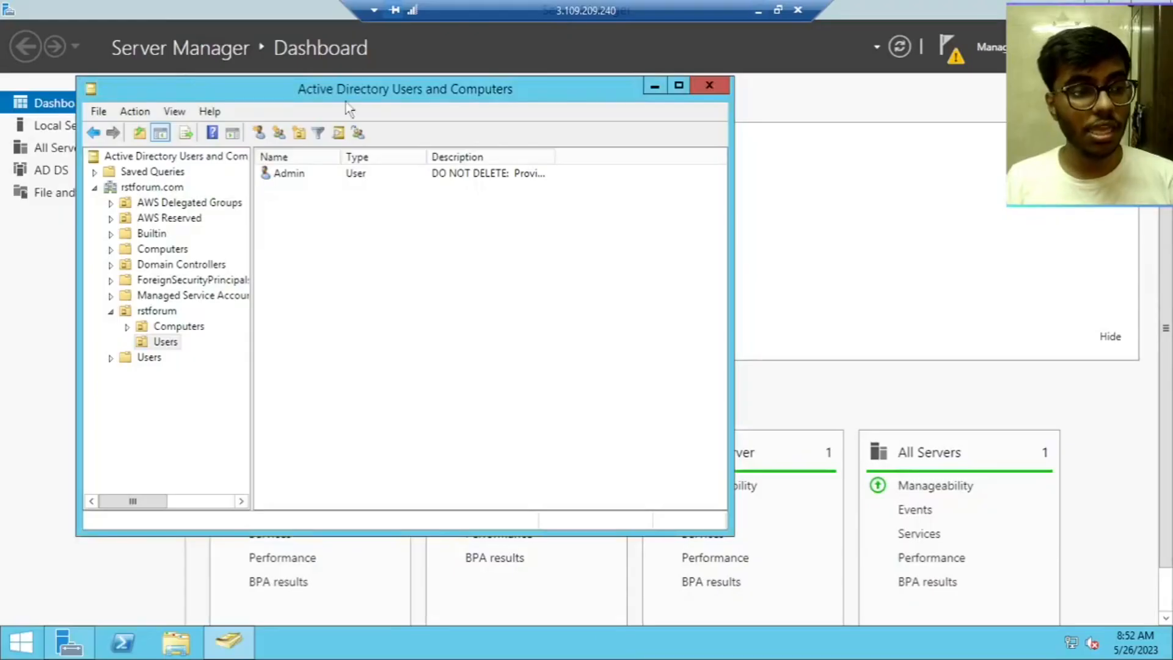
Check the remaining Admin user's properties in the Users folder, then close them
{"action": "left_click", "coordinate": [390, 295]}
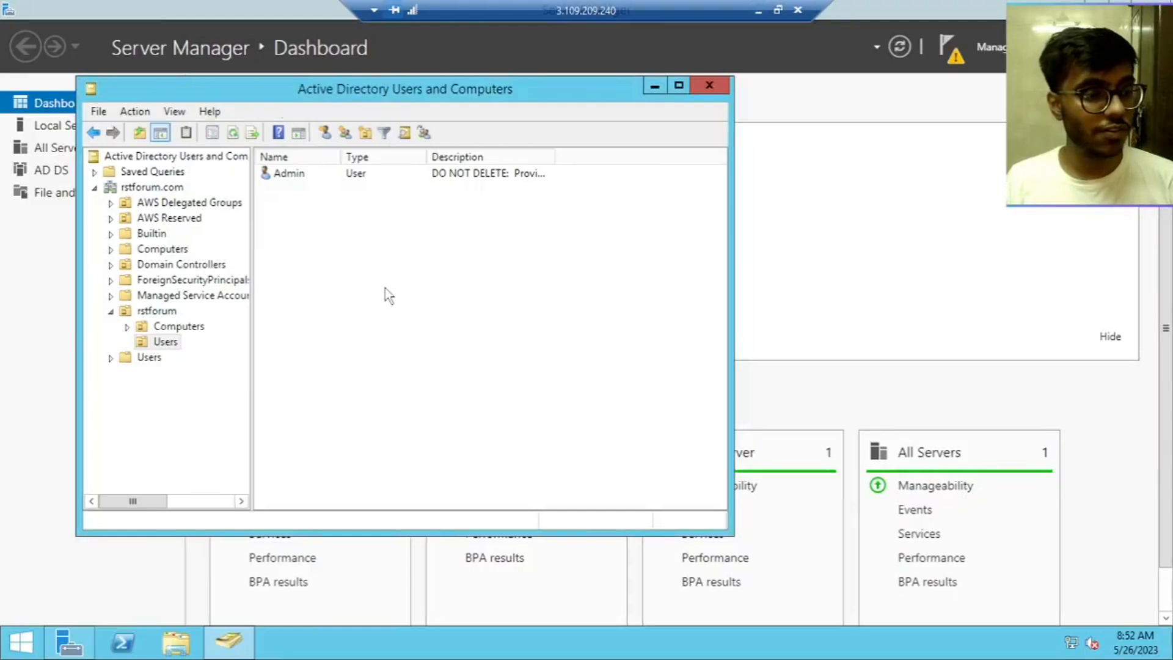
{"action": "double_click", "coordinate": [346, 177]}
{"action": "left_click", "coordinate": [562, 83]}
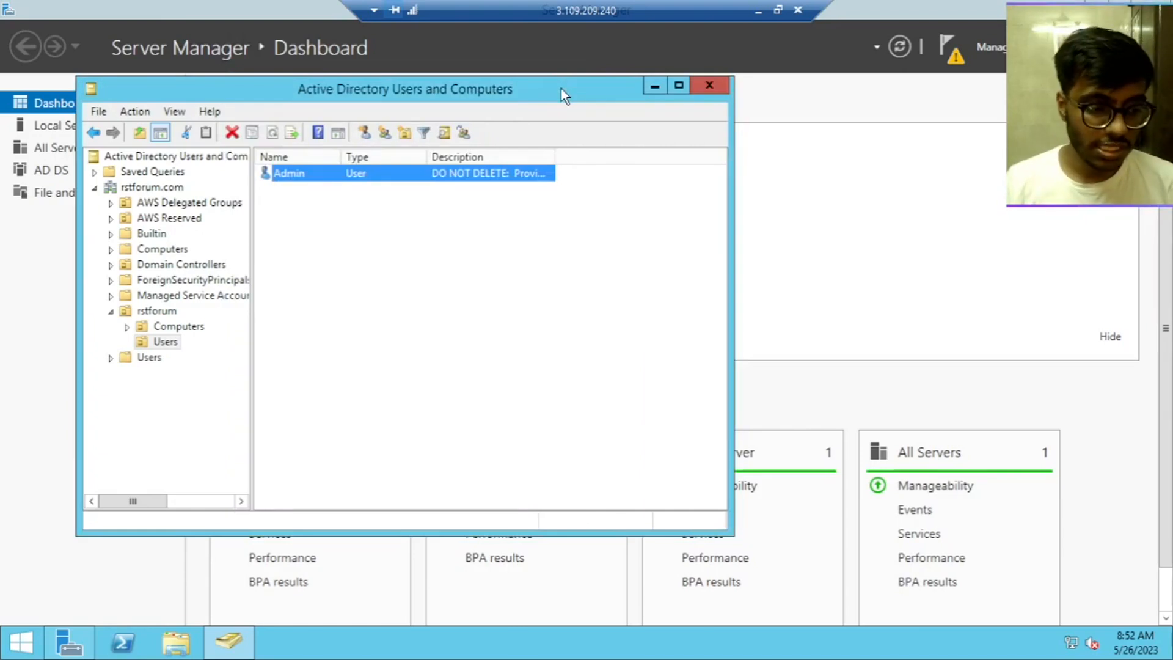
Cancel the password reset form, note the rstforum.com directory ID, and go to EC2 Instances
{"action": "left_click", "coordinate": [758, 10]}
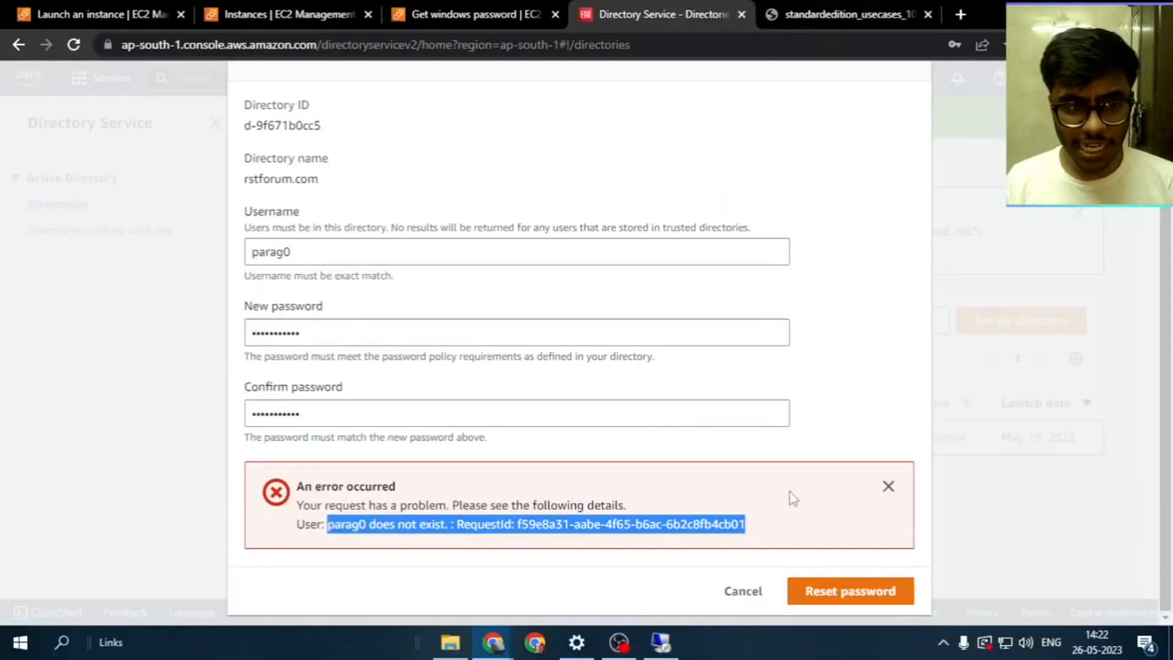
{"action": "left_click", "coordinate": [846, 590]}
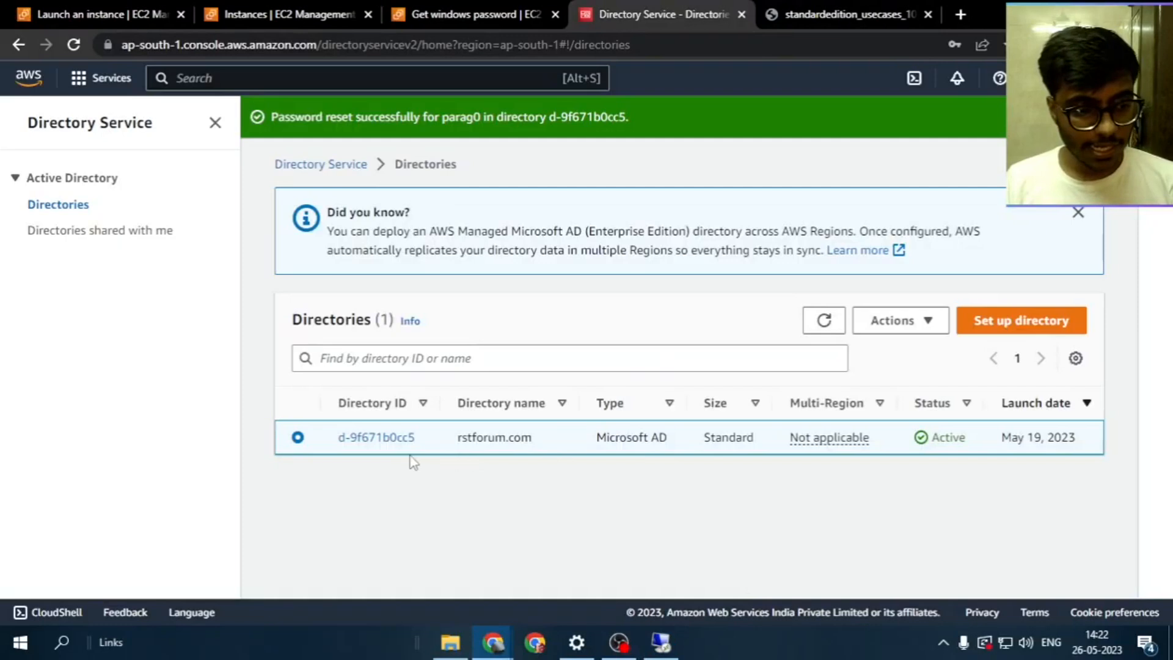
{"action": "left_click_drag", "start_coordinate": [422, 441], "coordinate": [324, 445]}
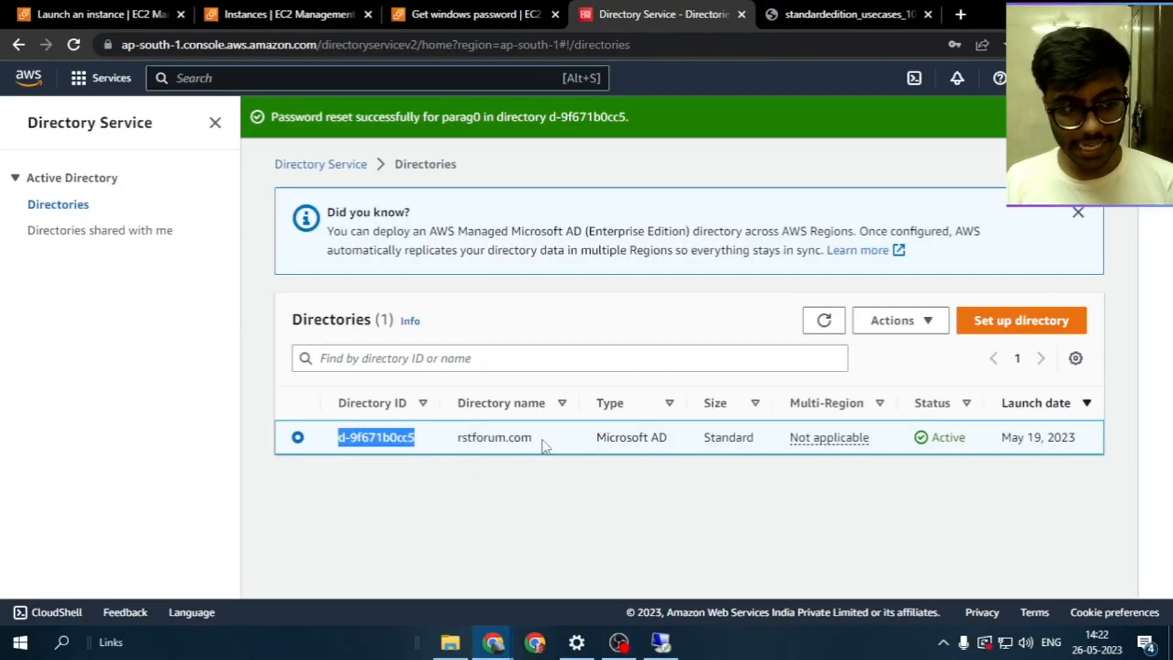
{"action": "left_click_drag", "start_coordinate": [545, 447], "coordinate": [457, 446]}
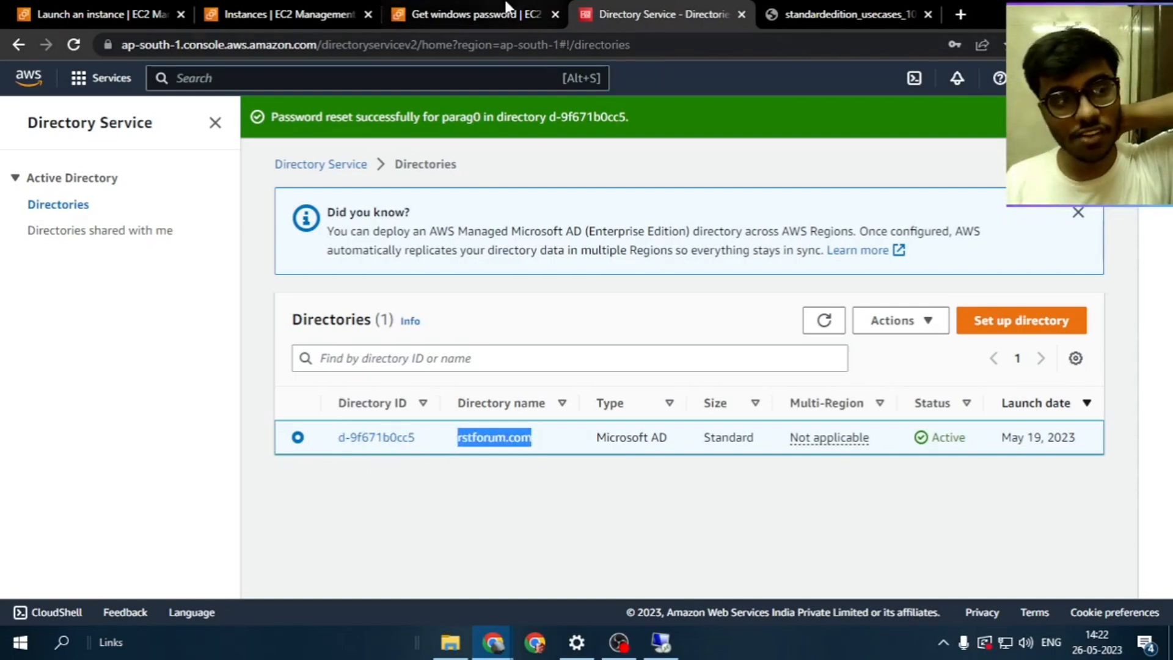
{"action": "left_click", "coordinate": [269, 12]}
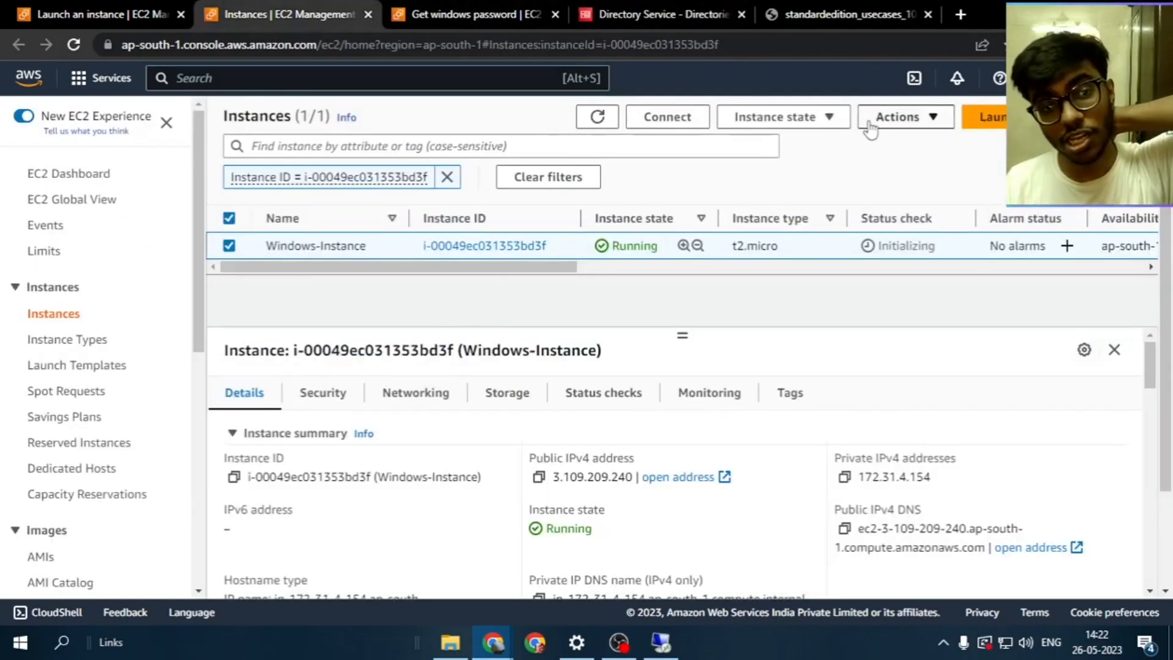
Terminate Windows-Instance via Instance state > Terminate instance
{"action": "left_click", "coordinate": [825, 127]}
{"action": "left_click", "coordinate": [813, 253]}
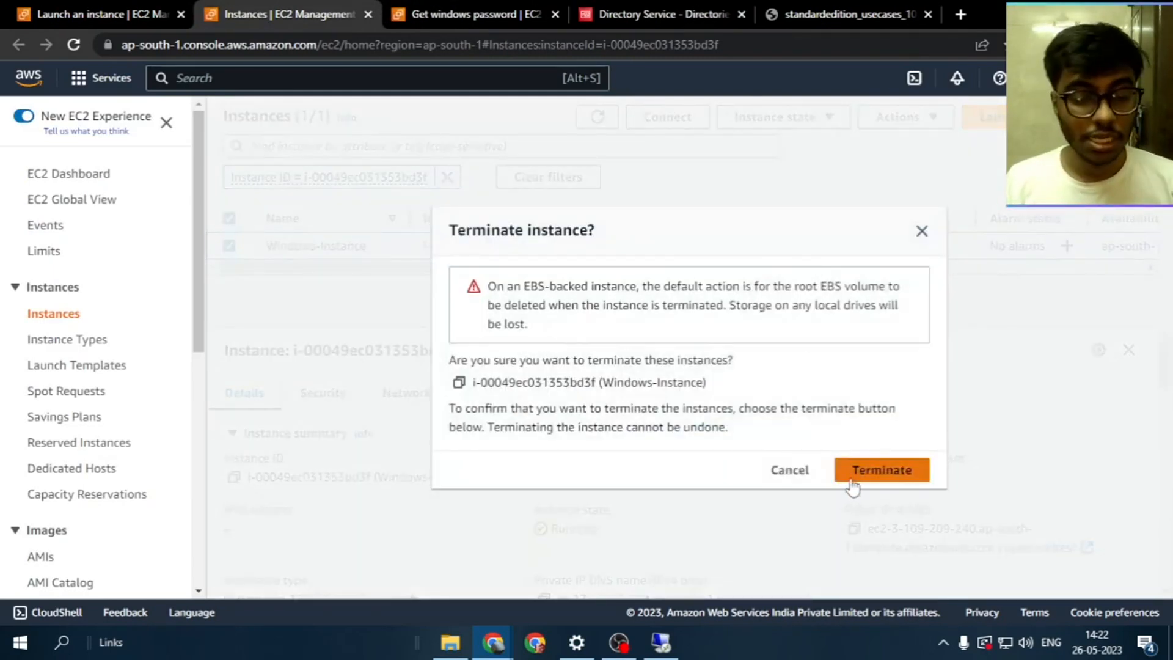
{"action": "left_click", "coordinate": [853, 487]}
Close the Windows password details and refresh the Instances list to show Terminated
{"action": "left_click", "coordinate": [476, 14]}
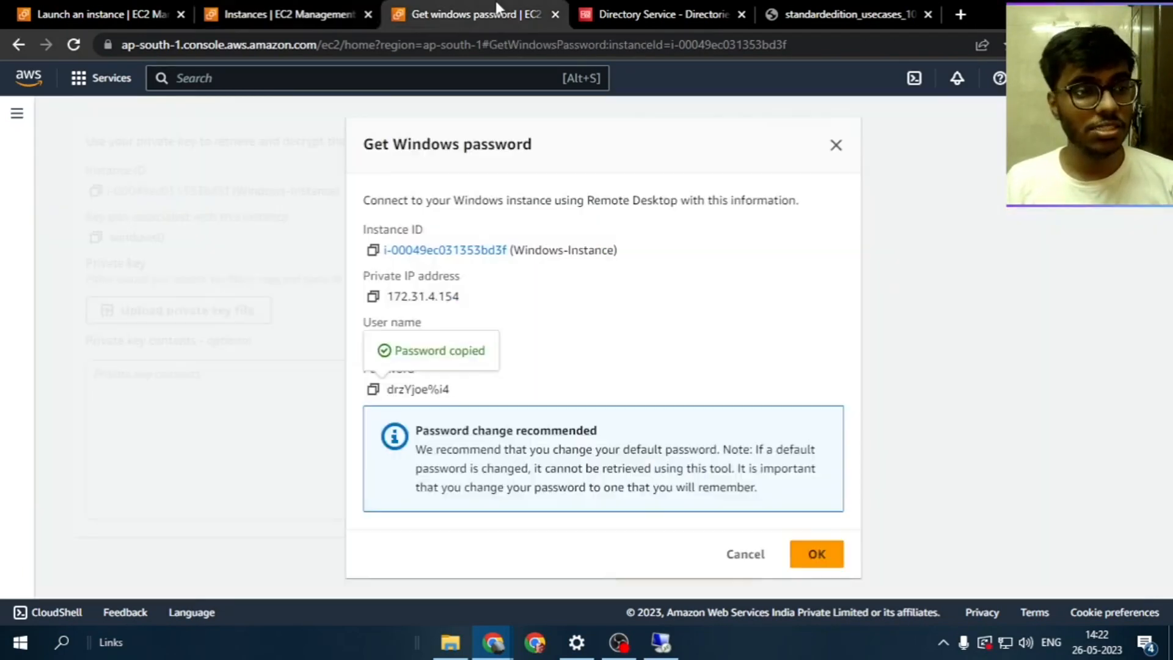
{"action": "left_click", "coordinate": [836, 144]}
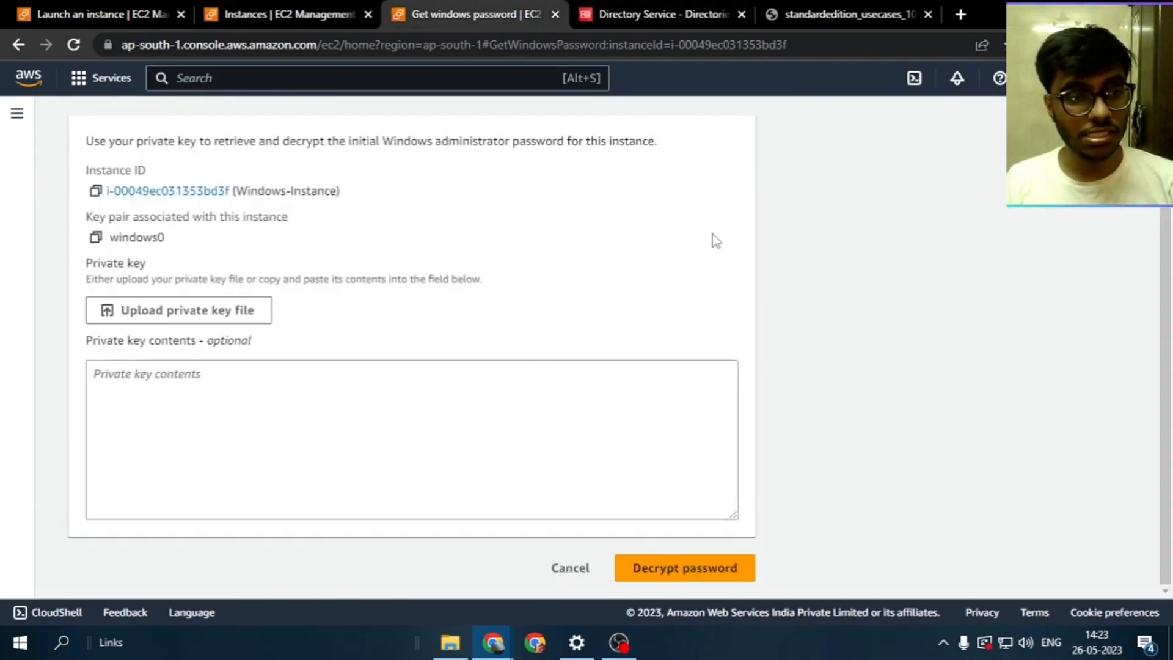
{"action": "left_click", "coordinate": [647, 14]}
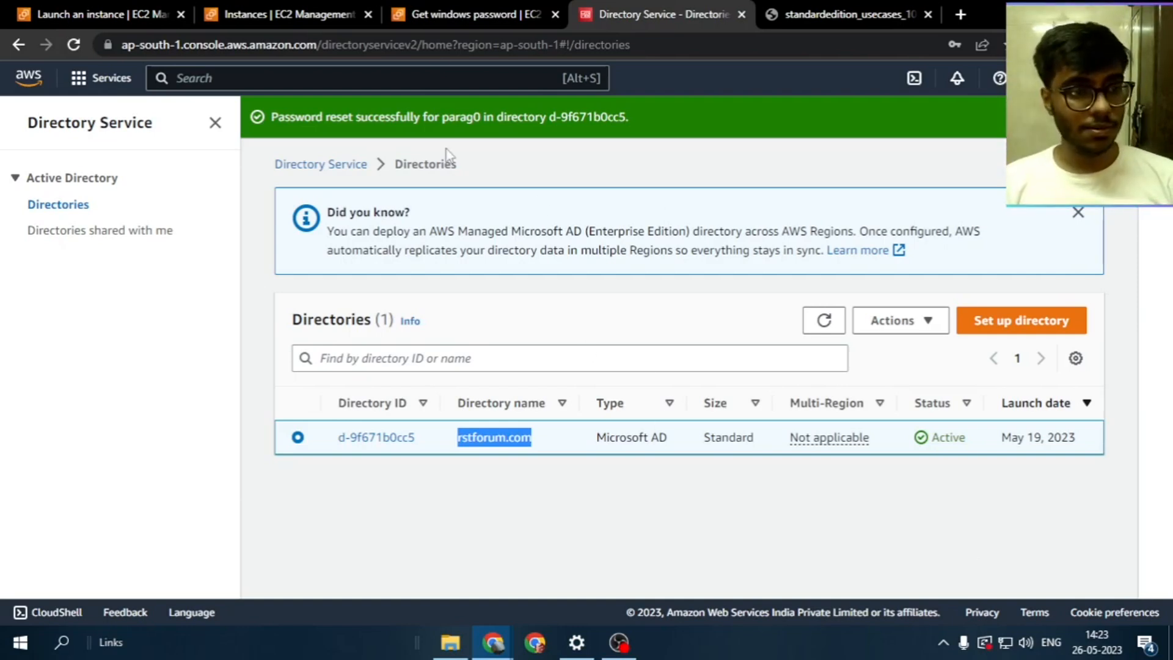
{"action": "left_click", "coordinate": [477, 14]}
{"action": "left_click", "coordinate": [275, 10]}
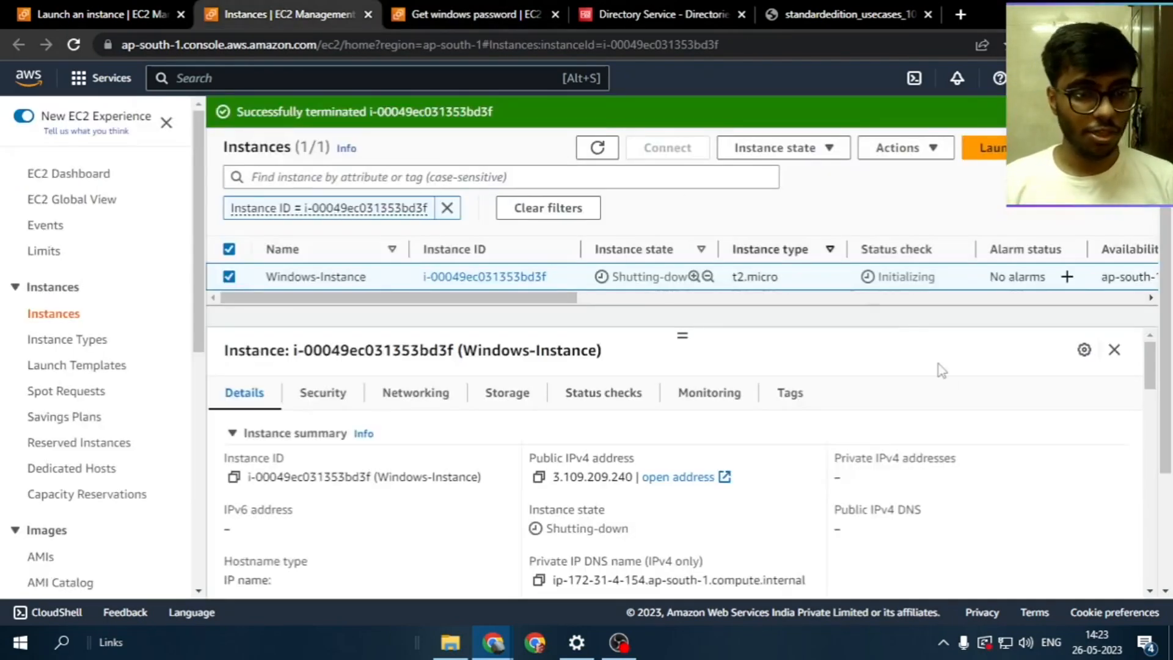
{"action": "left_click", "coordinate": [598, 148]}
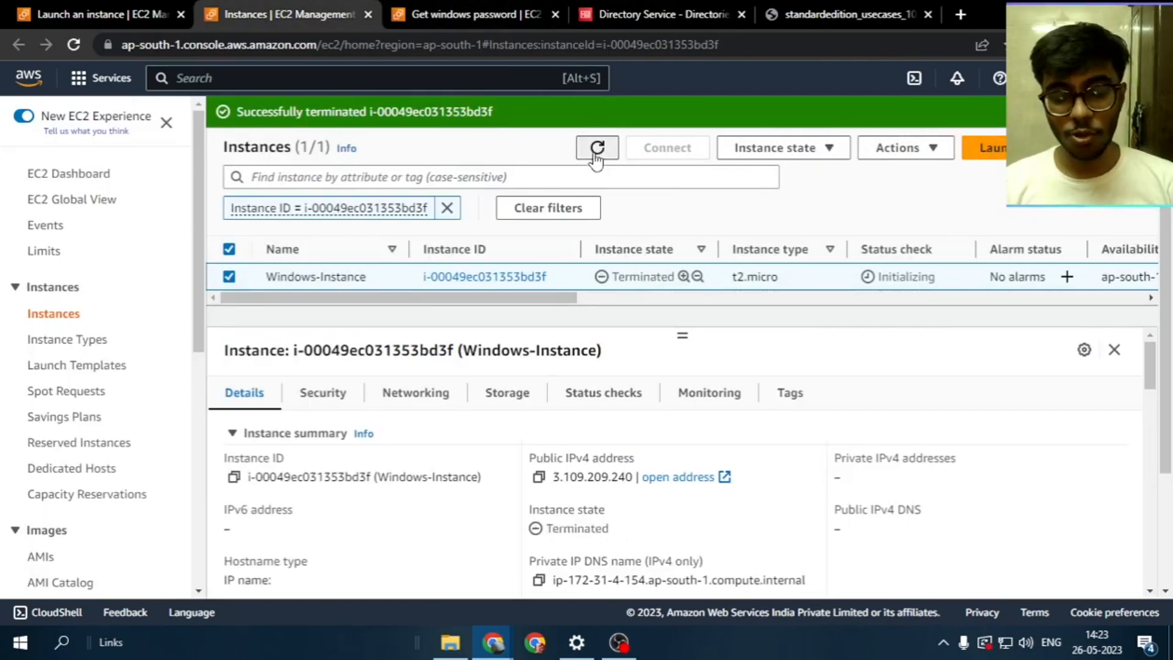